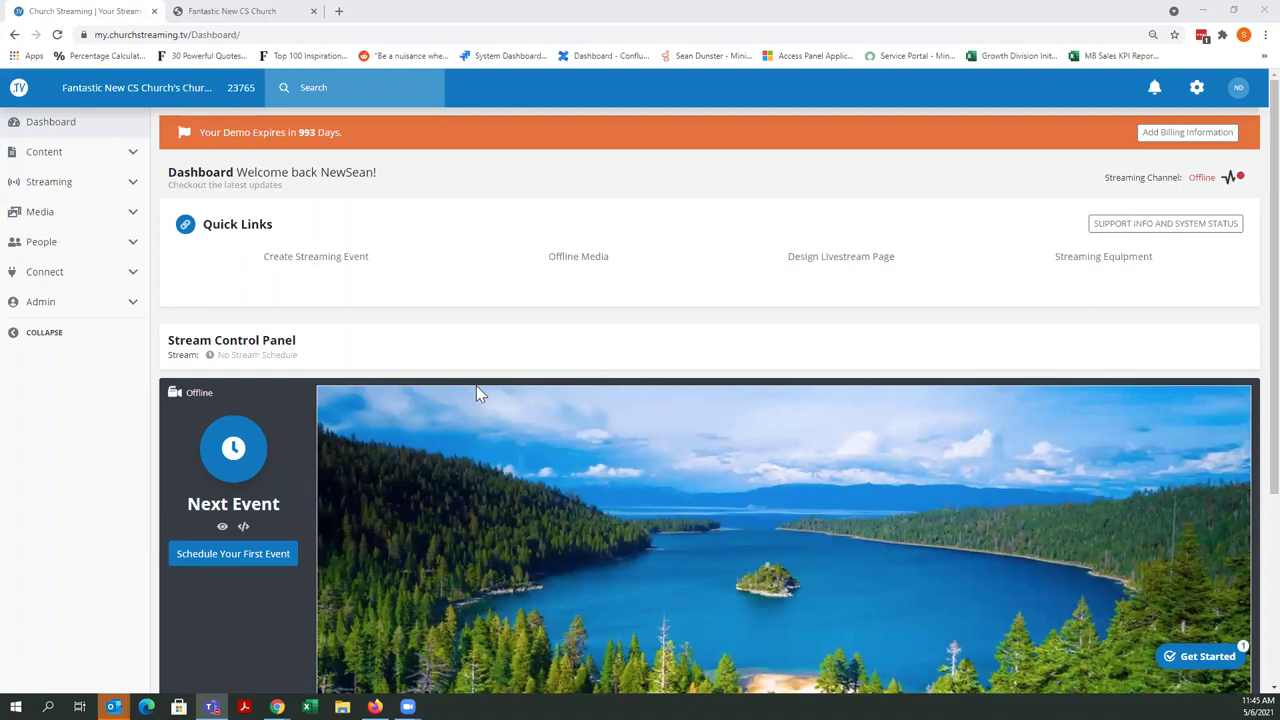
# Go to Streaming Settings' Embed Settings tab to see the live-stream embed code and options.
pyautogui.scroll(-3, 559, 420)
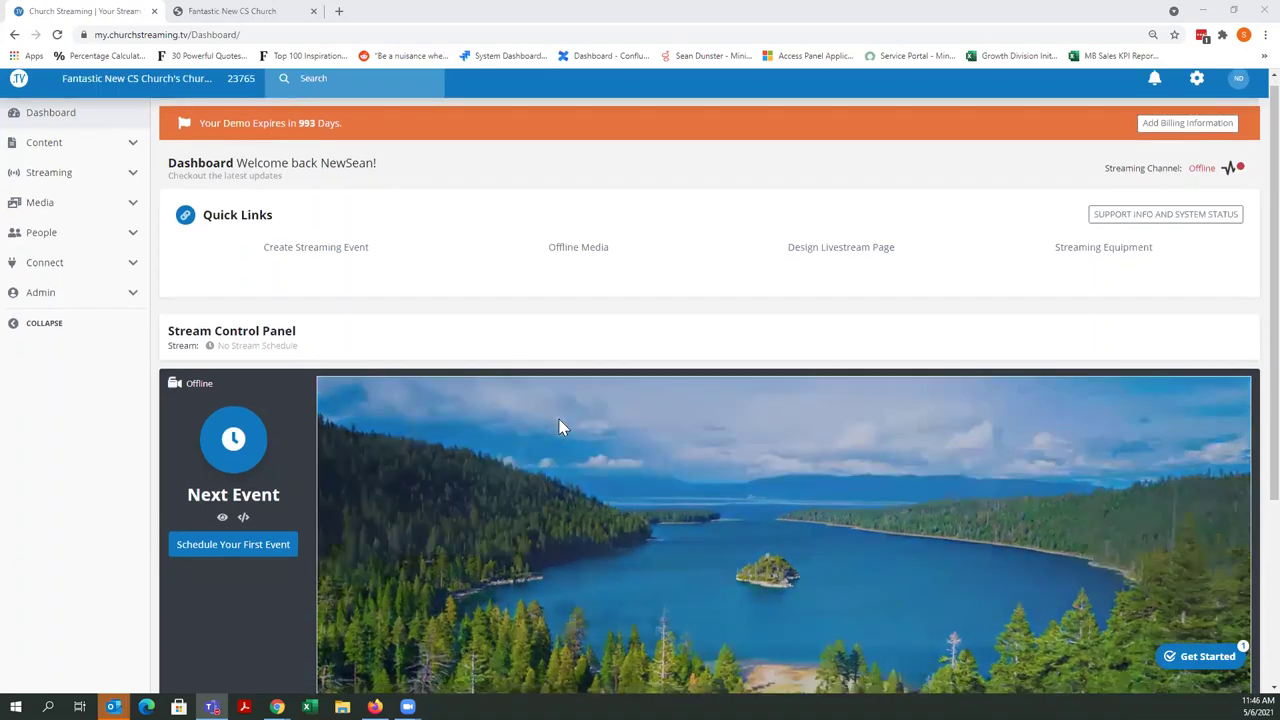
pyautogui.scroll(3, 559, 427)
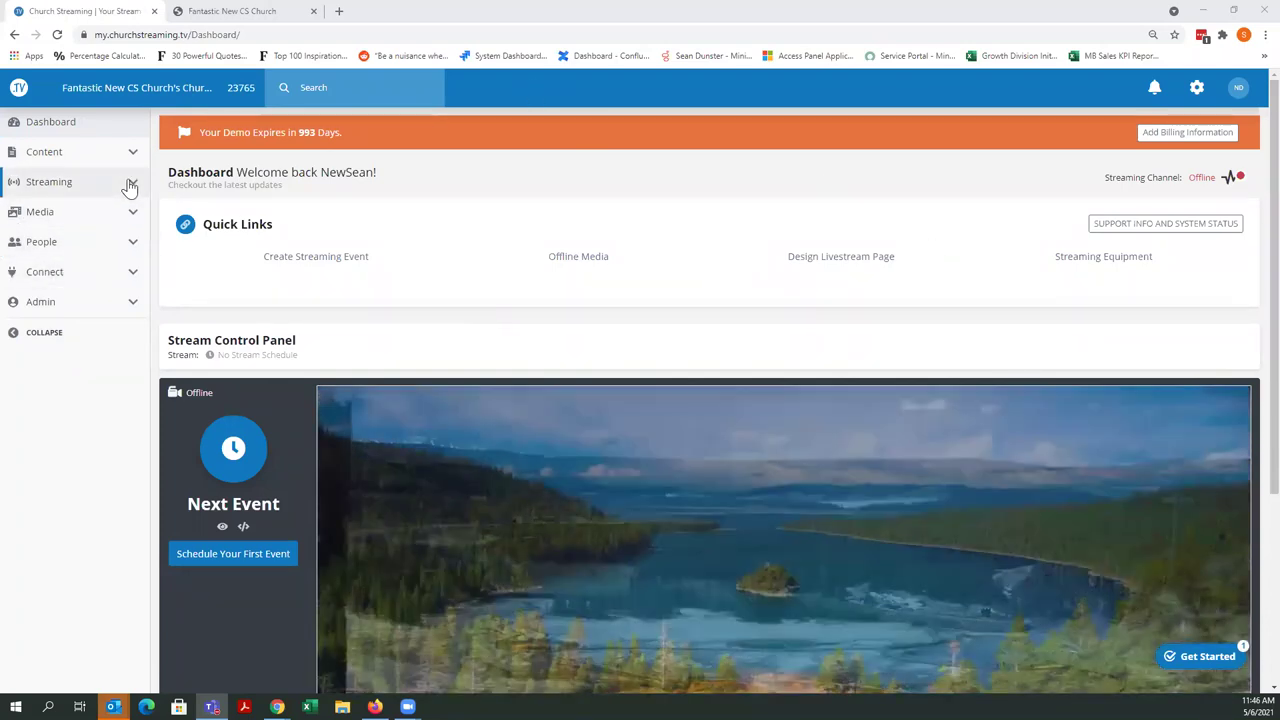
pyautogui.click(130, 185)
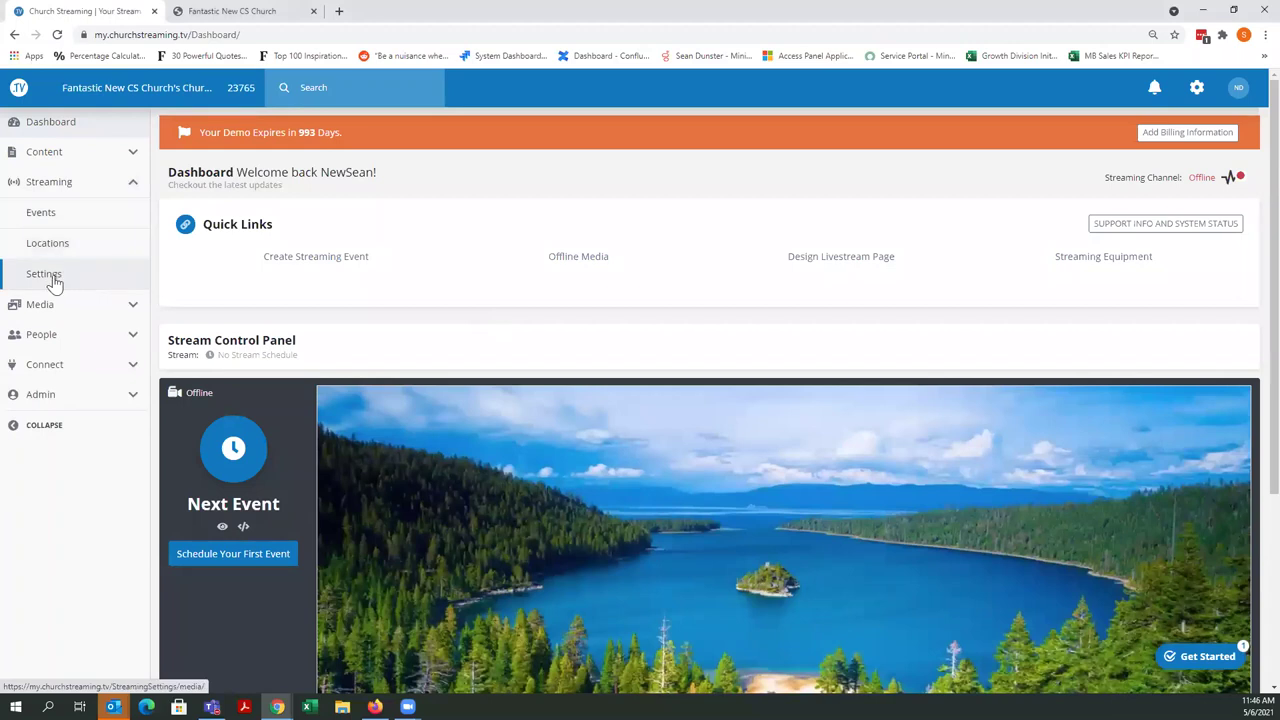
pyautogui.click(44, 274)
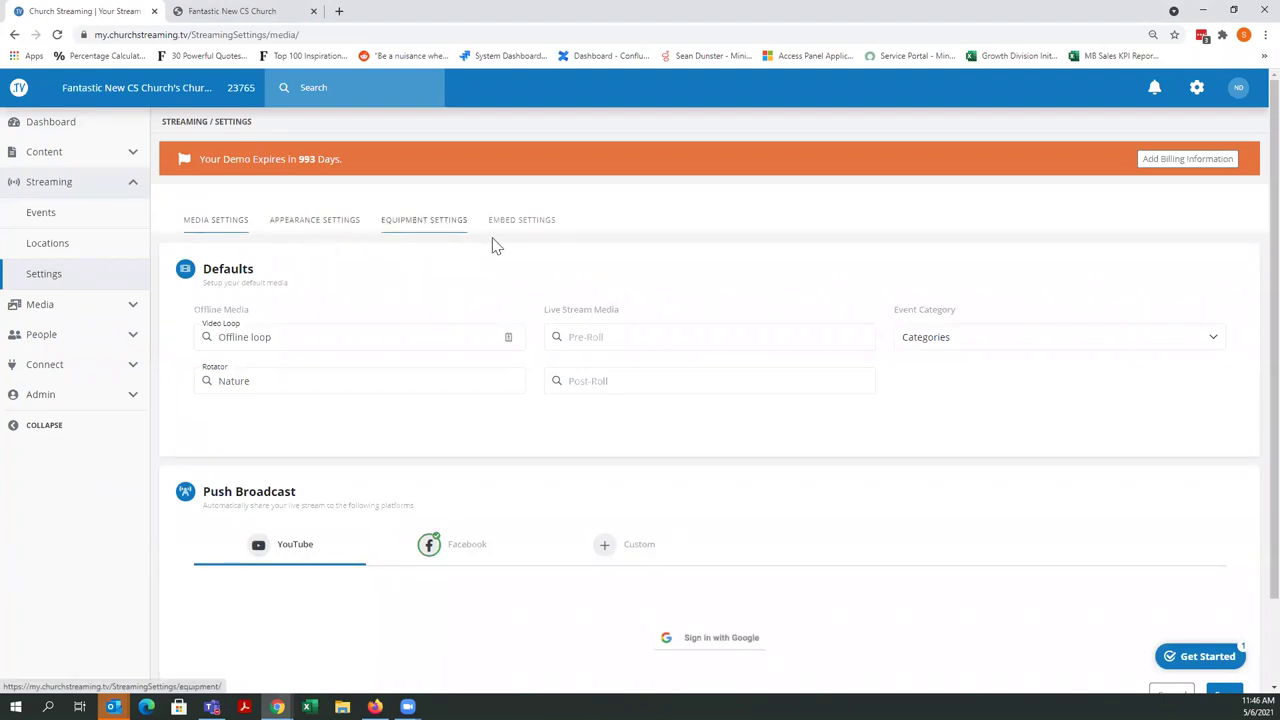
pyautogui.click(522, 222)
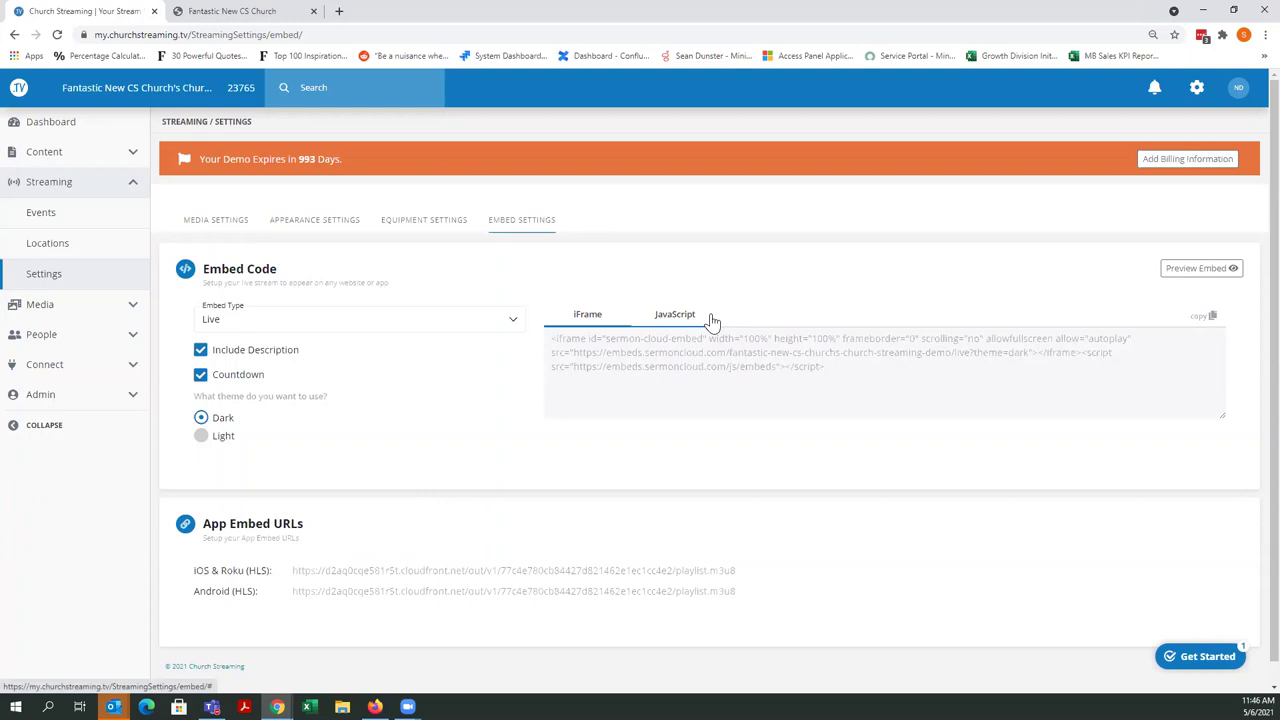
pyautogui.click(233, 322)
pyautogui.click(234, 374)
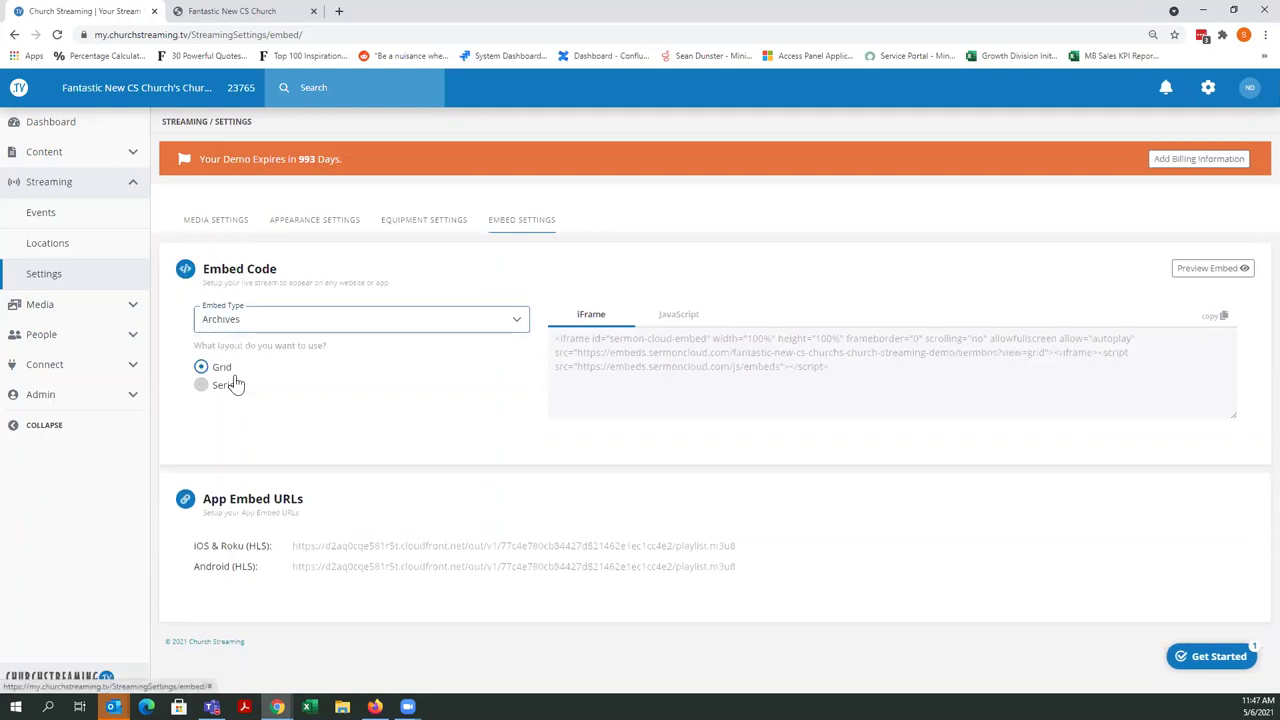
pyautogui.click(257, 330)
pyautogui.click(243, 346)
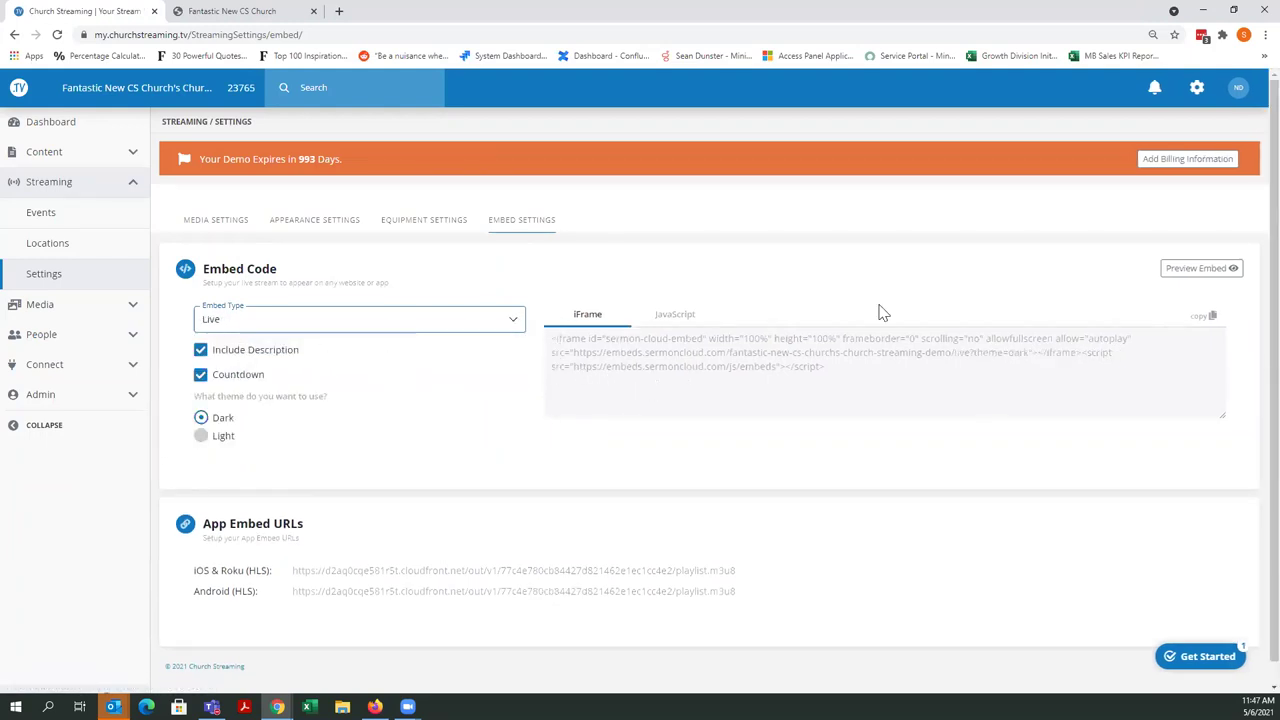
pyautogui.click(1195, 270)
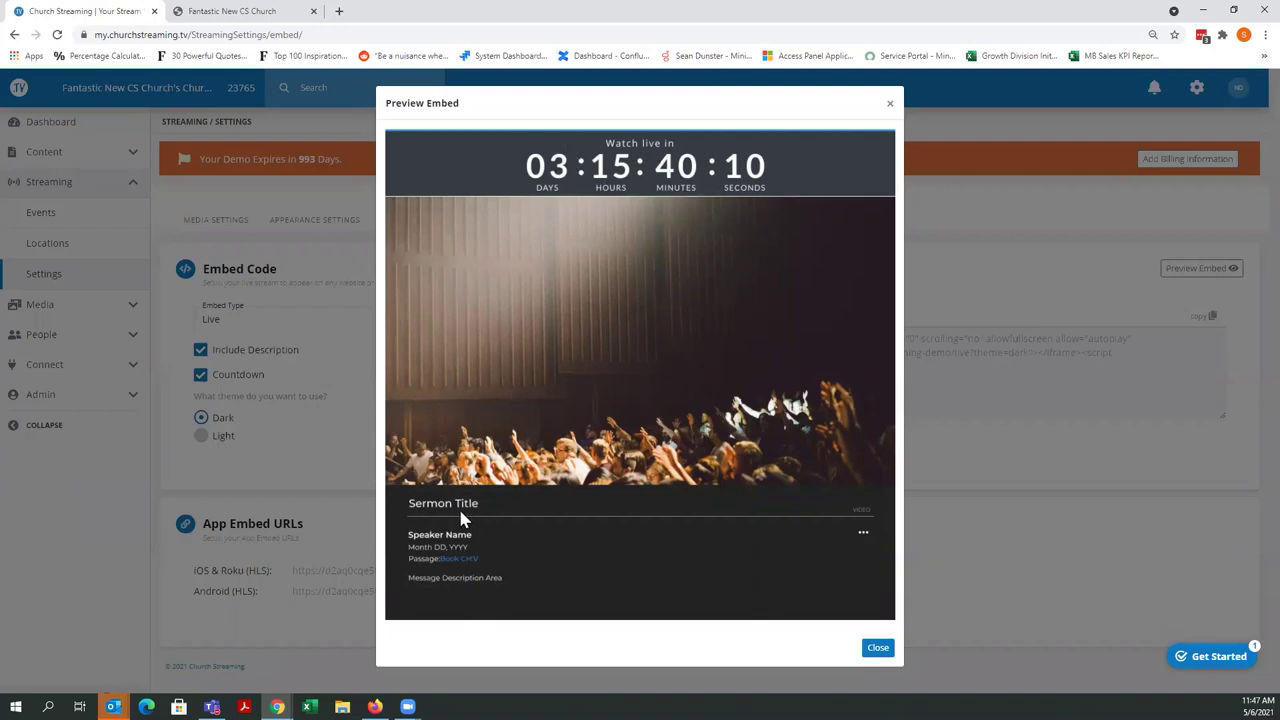
pyautogui.click(877, 656)
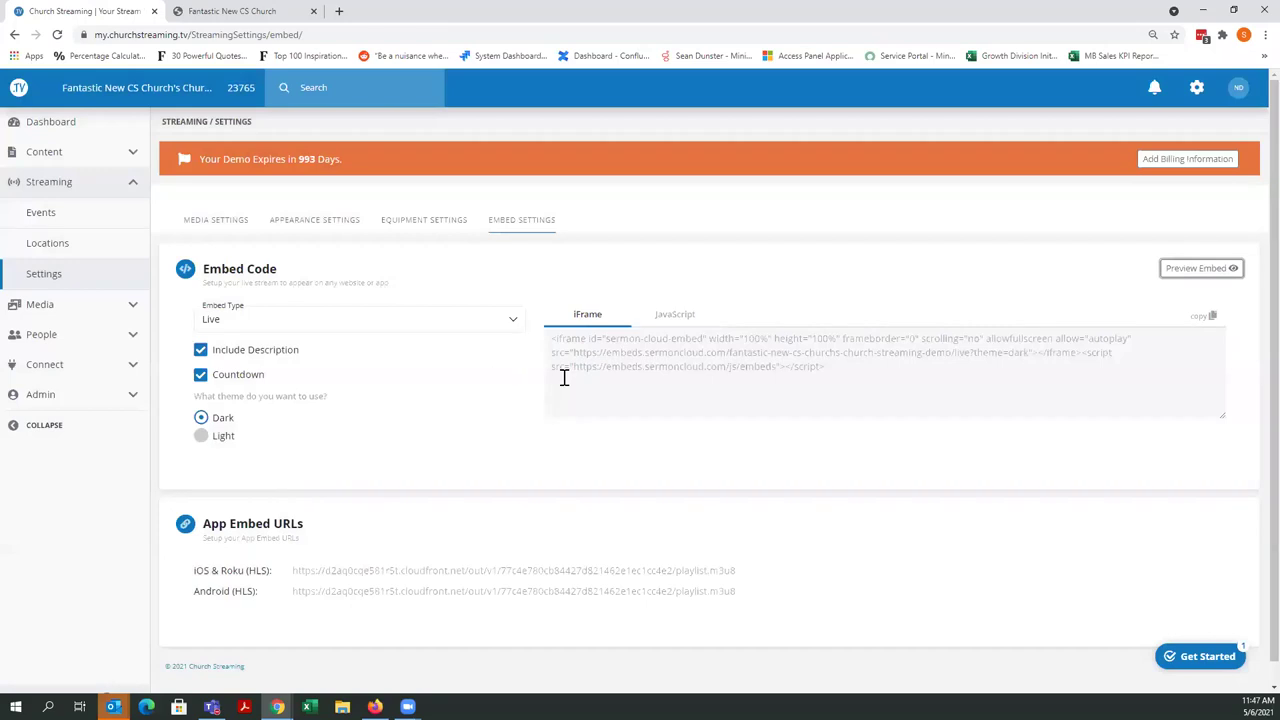
# Uncheck Include Description so the code reads description=false, and preview the live embed.
pyautogui.click(201, 351)
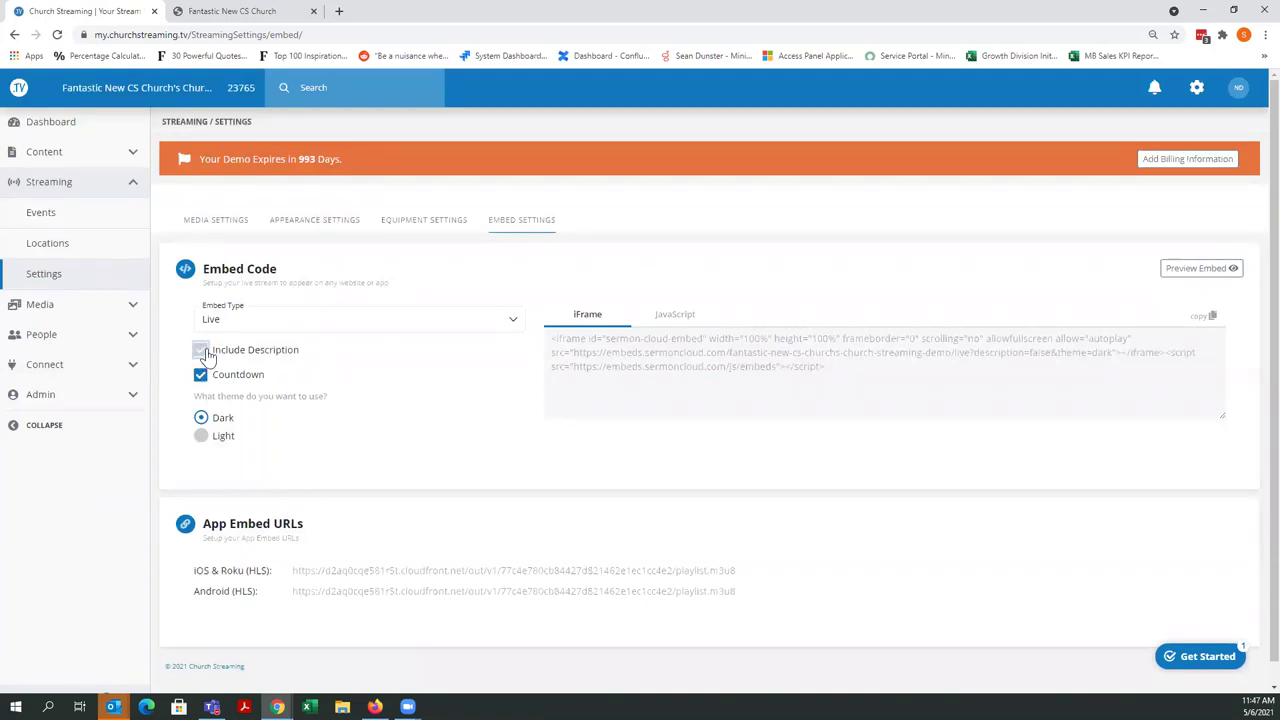
pyautogui.click(1210, 270)
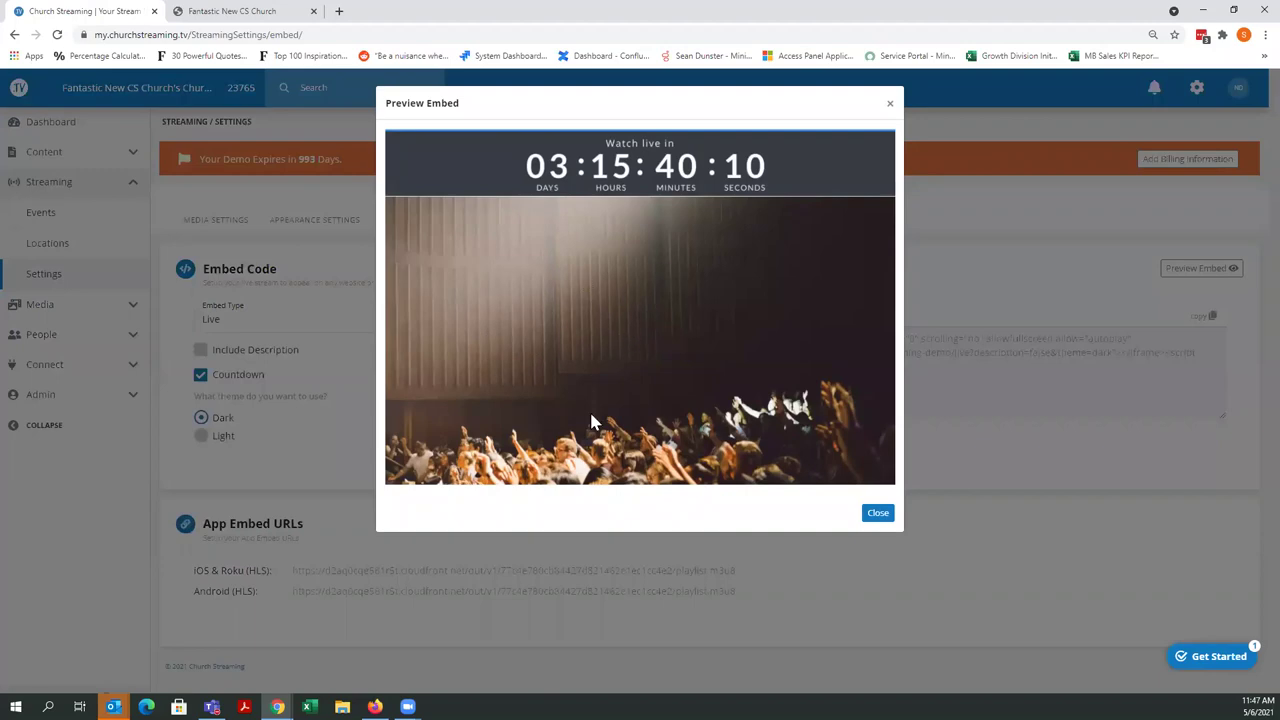
pyautogui.click(877, 513)
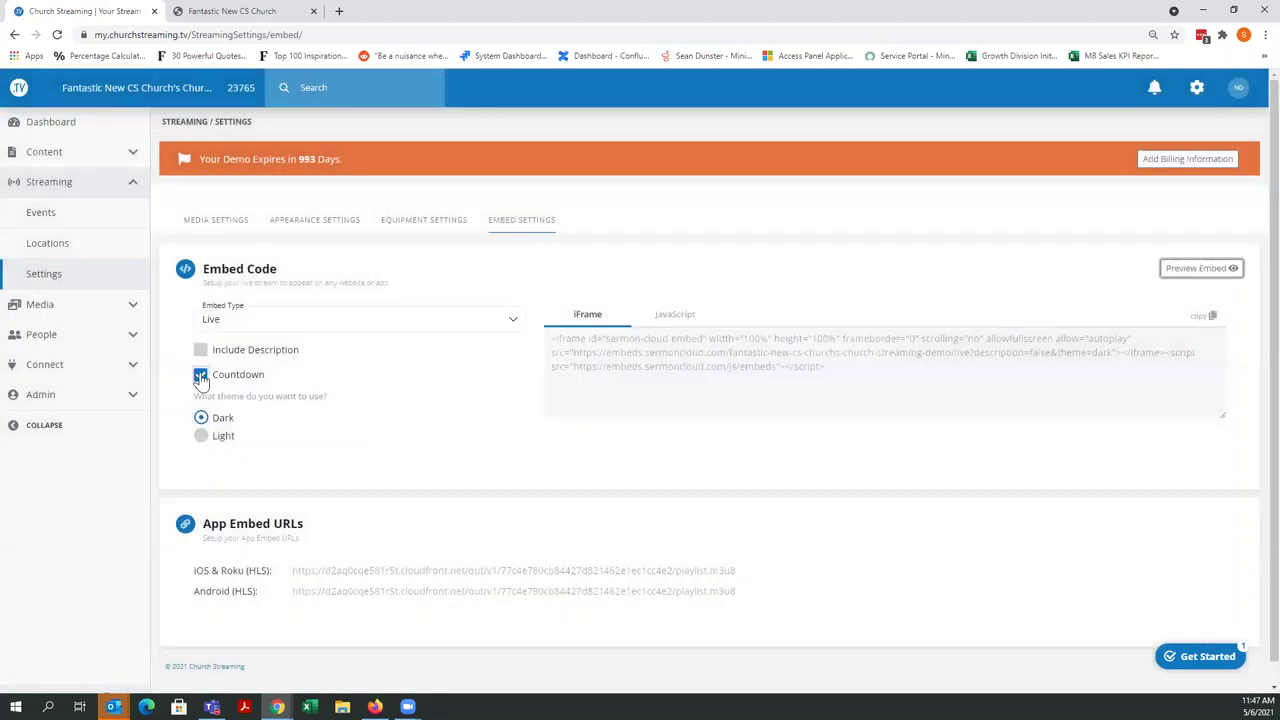
# Turn off Countdown for countdown=false, and preview the plain live player.
pyautogui.click(201, 377)
pyautogui.click(1184, 272)
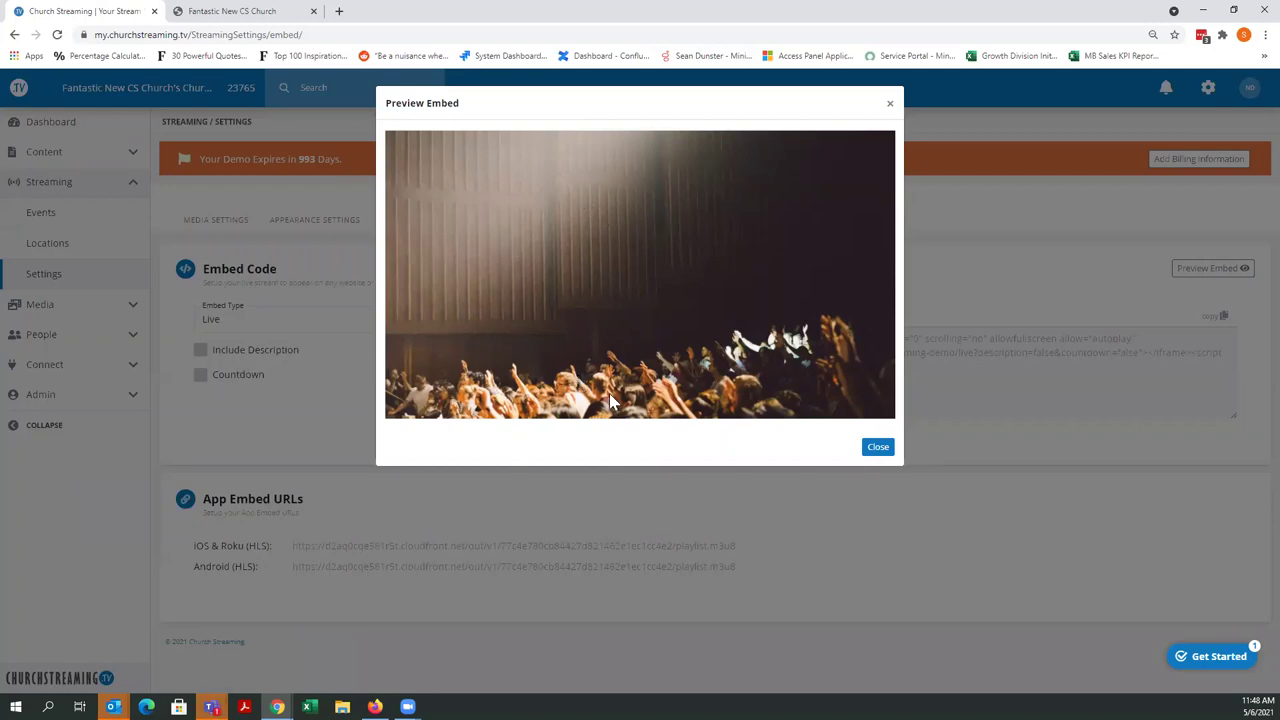
pyautogui.click(877, 449)
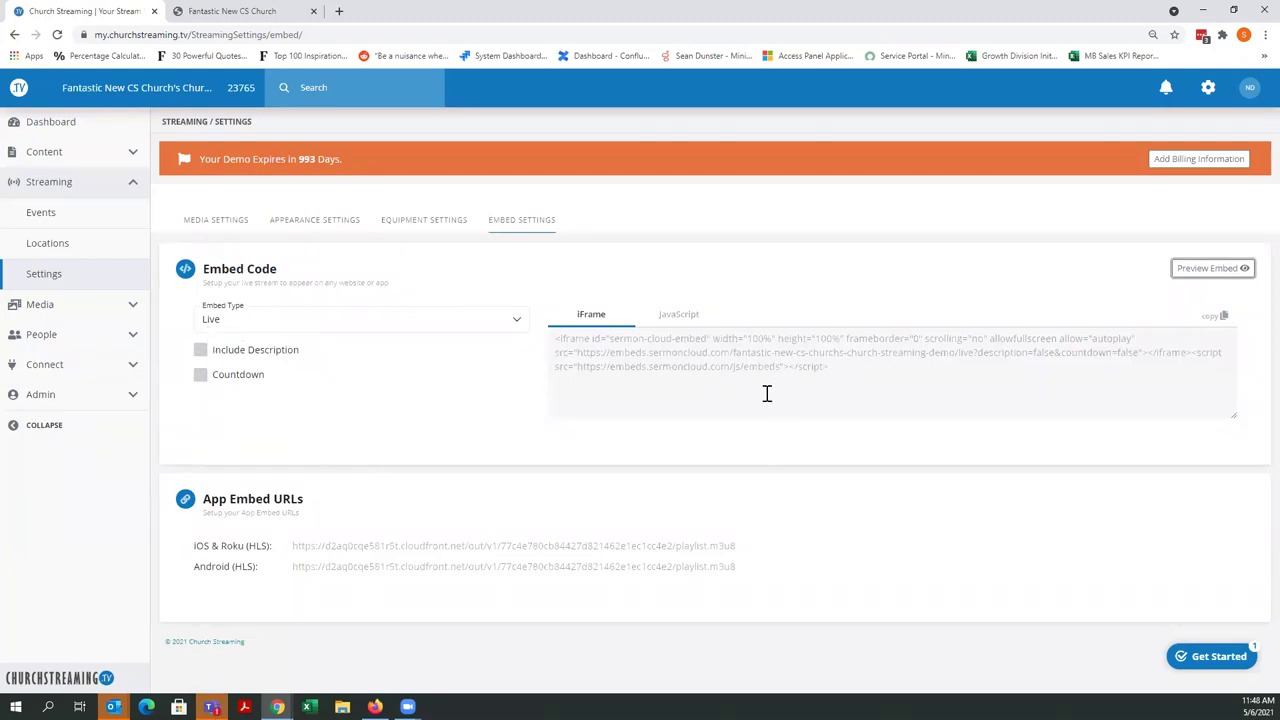
# Copy the live iFrame embed code, then re-enable Include Description and Countdown.
pyautogui.click(1223, 318)
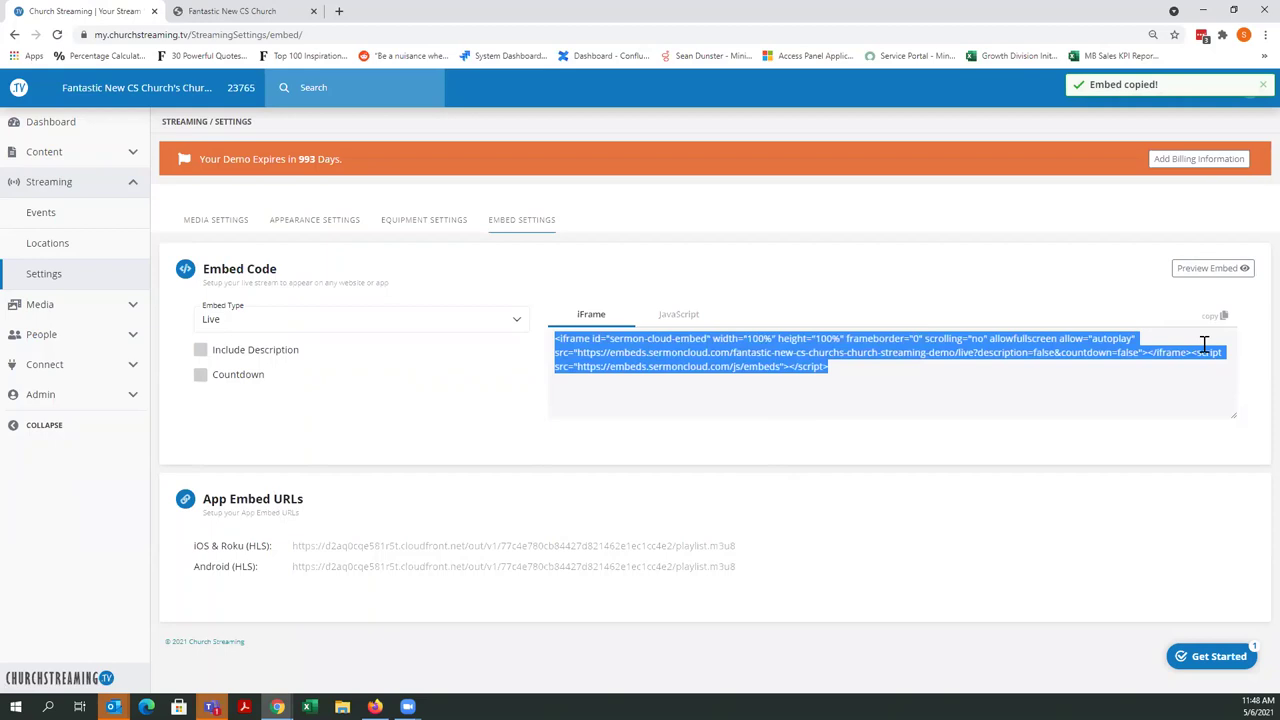
pyautogui.click(445, 390)
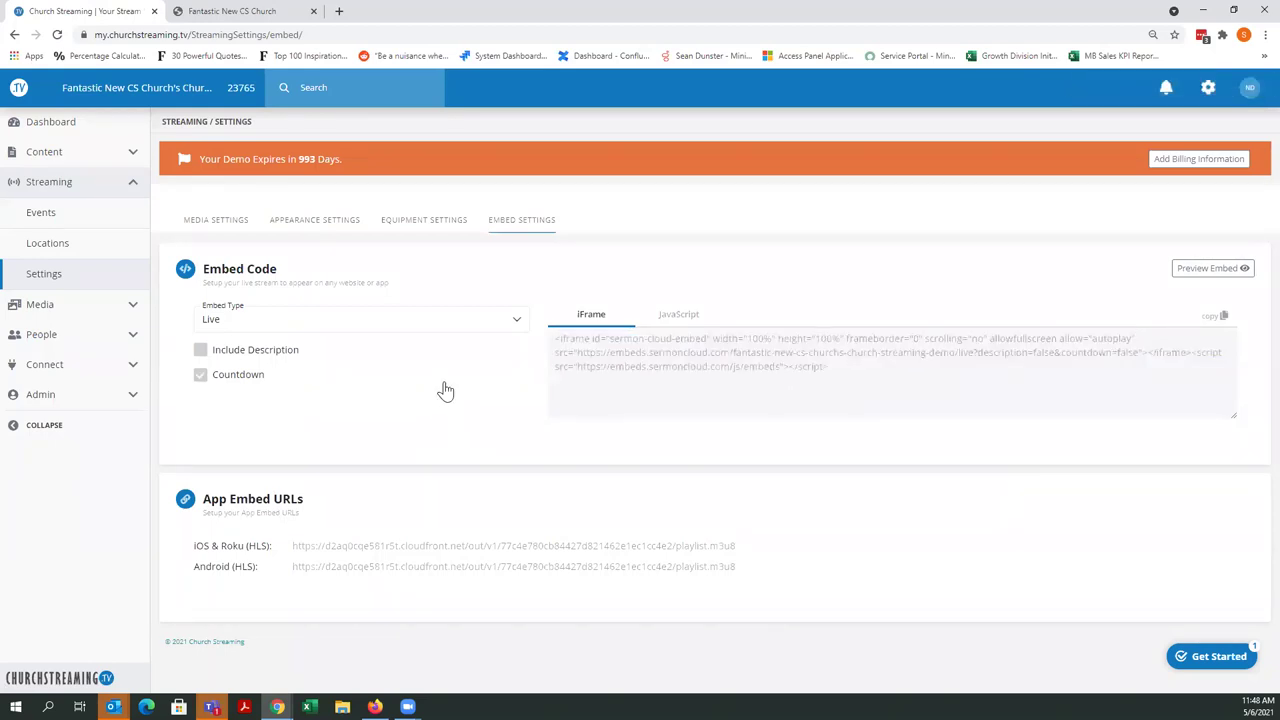
pyautogui.click(202, 352)
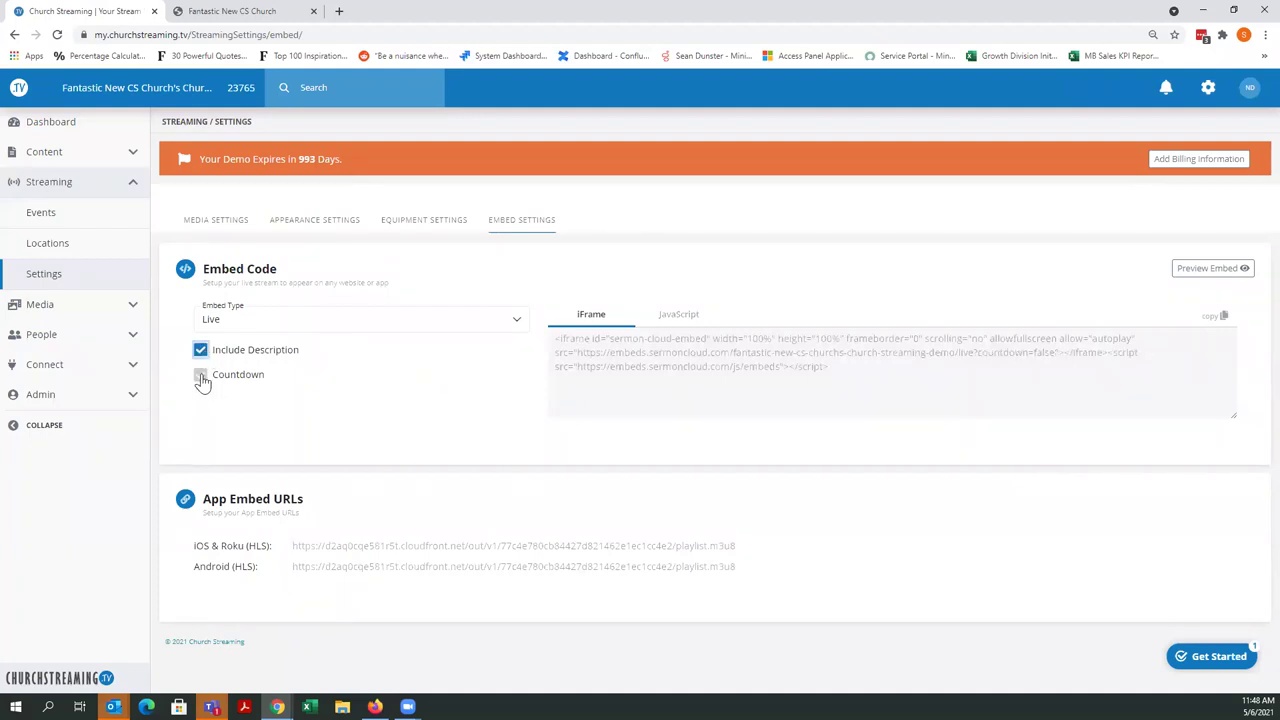
pyautogui.click(201, 377)
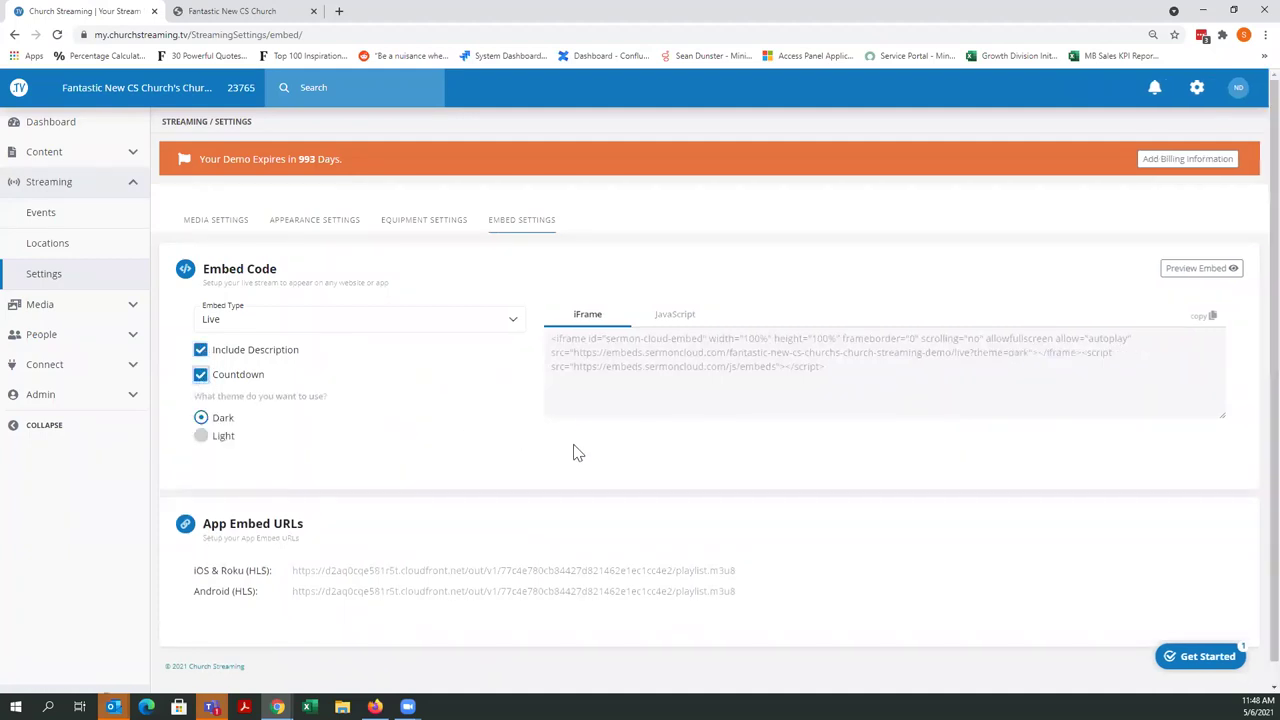
# Preview the live embed with description and countdown, then choose the Light theme (theme=light).
pyautogui.click(201, 377)
pyautogui.click(200, 380)
pyautogui.click(1197, 274)
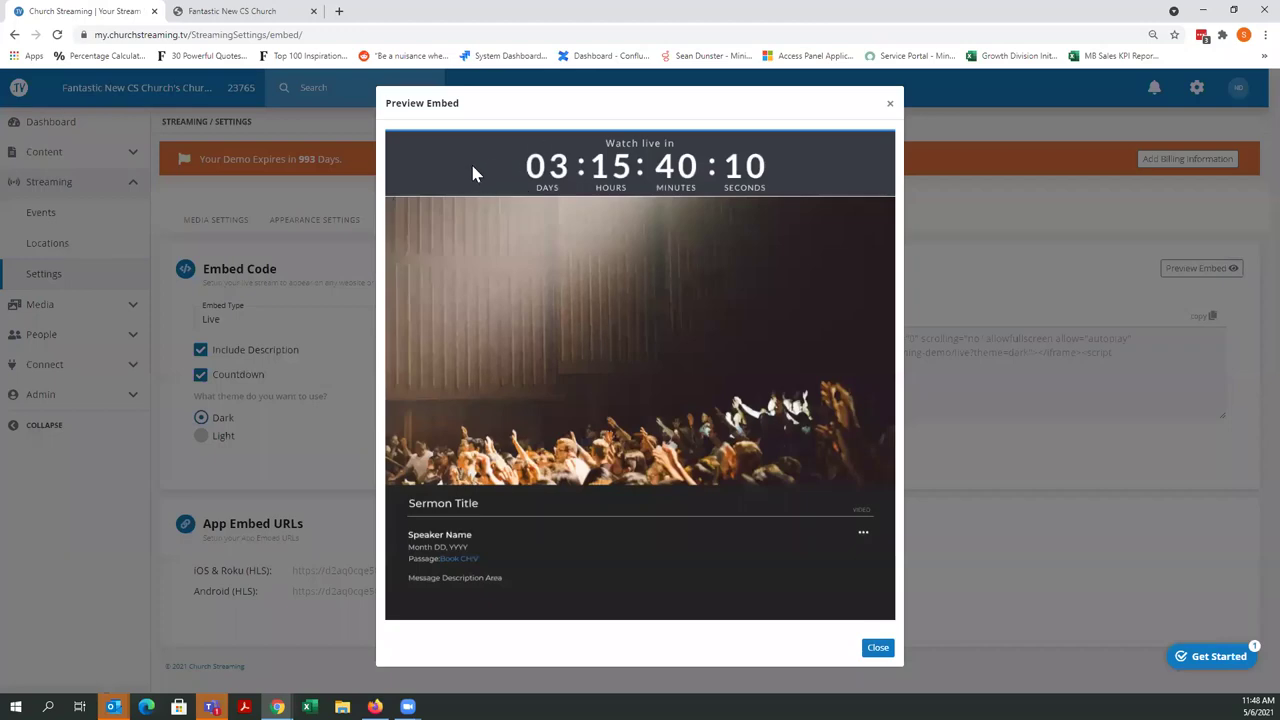
pyautogui.click(878, 647)
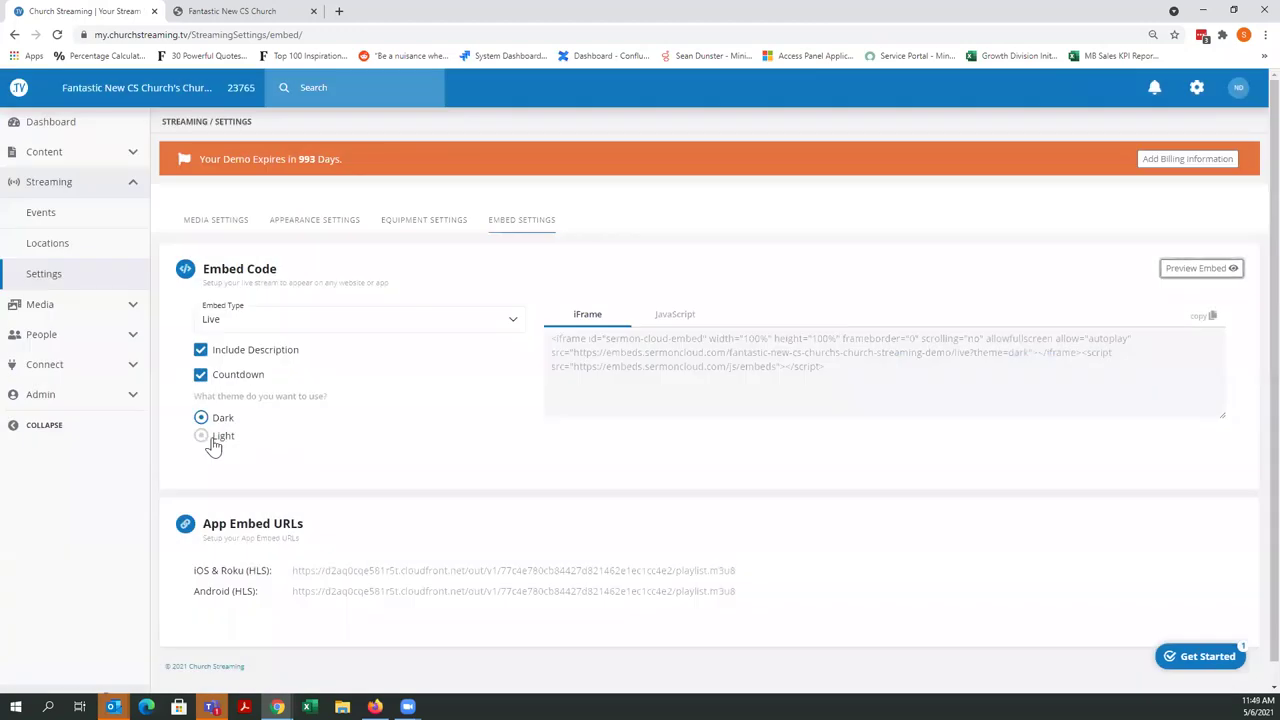
pyautogui.click(203, 440)
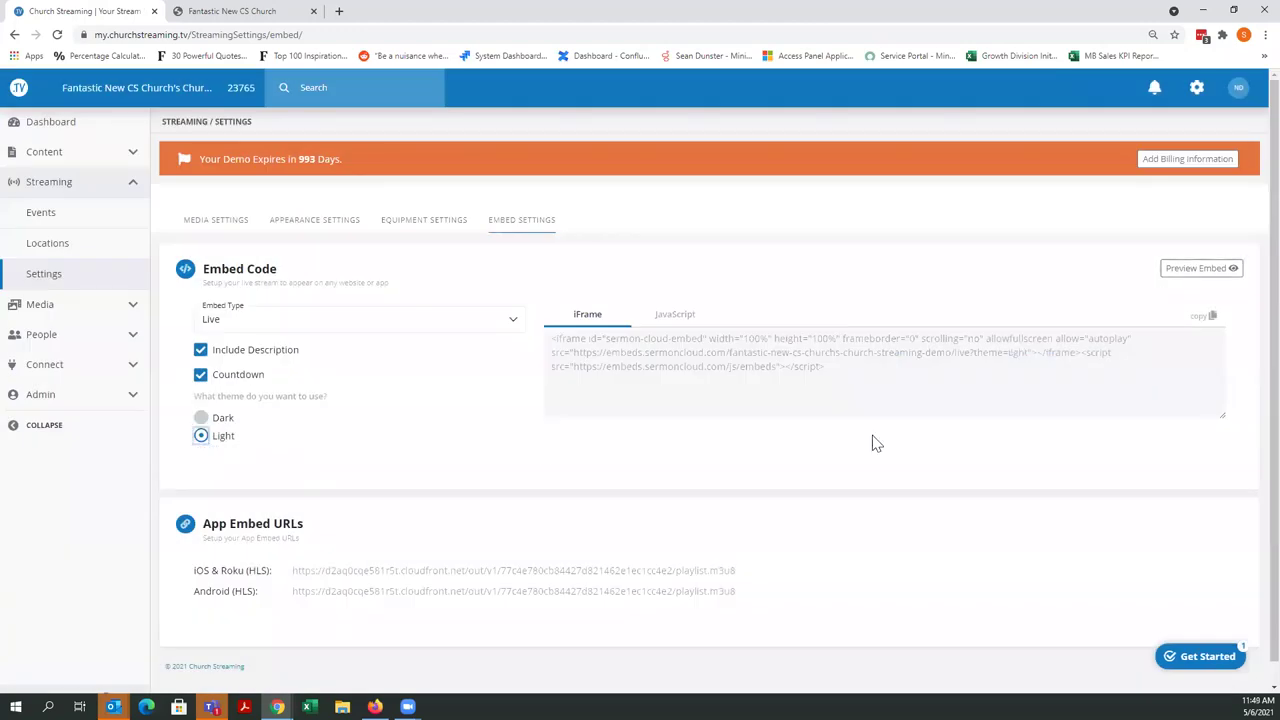
pyautogui.click(1199, 272)
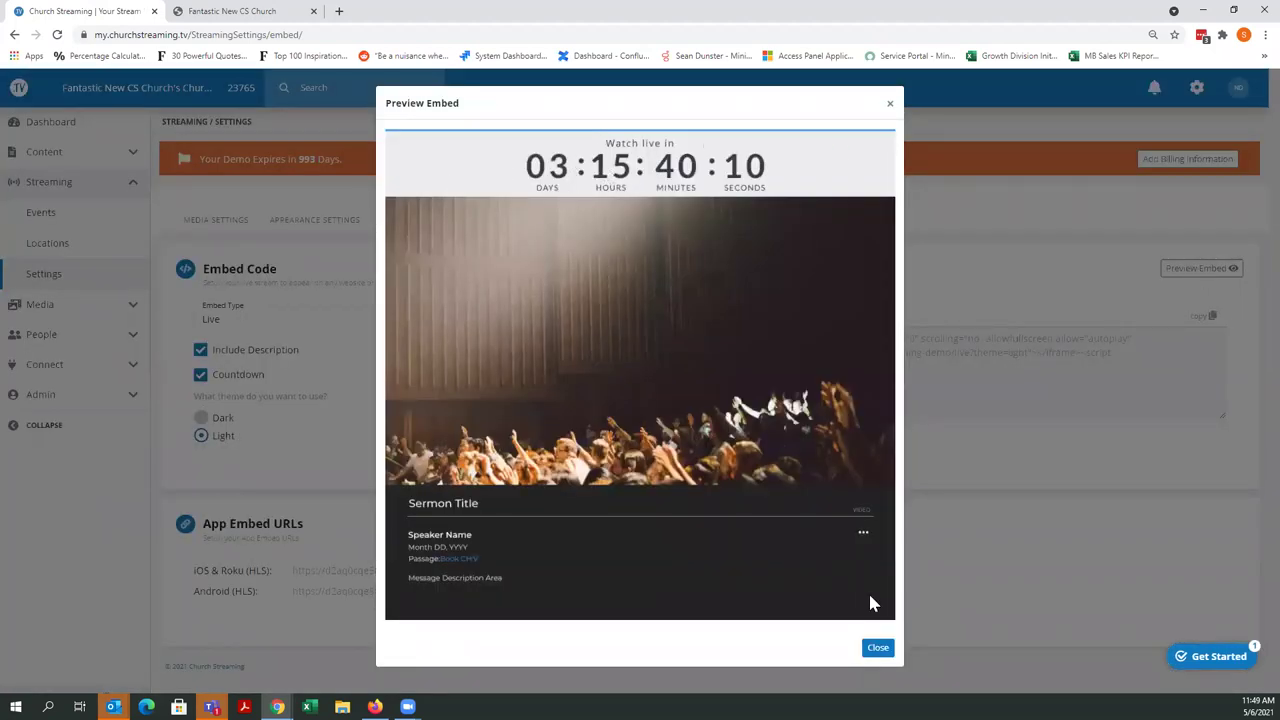
pyautogui.click(877, 647)
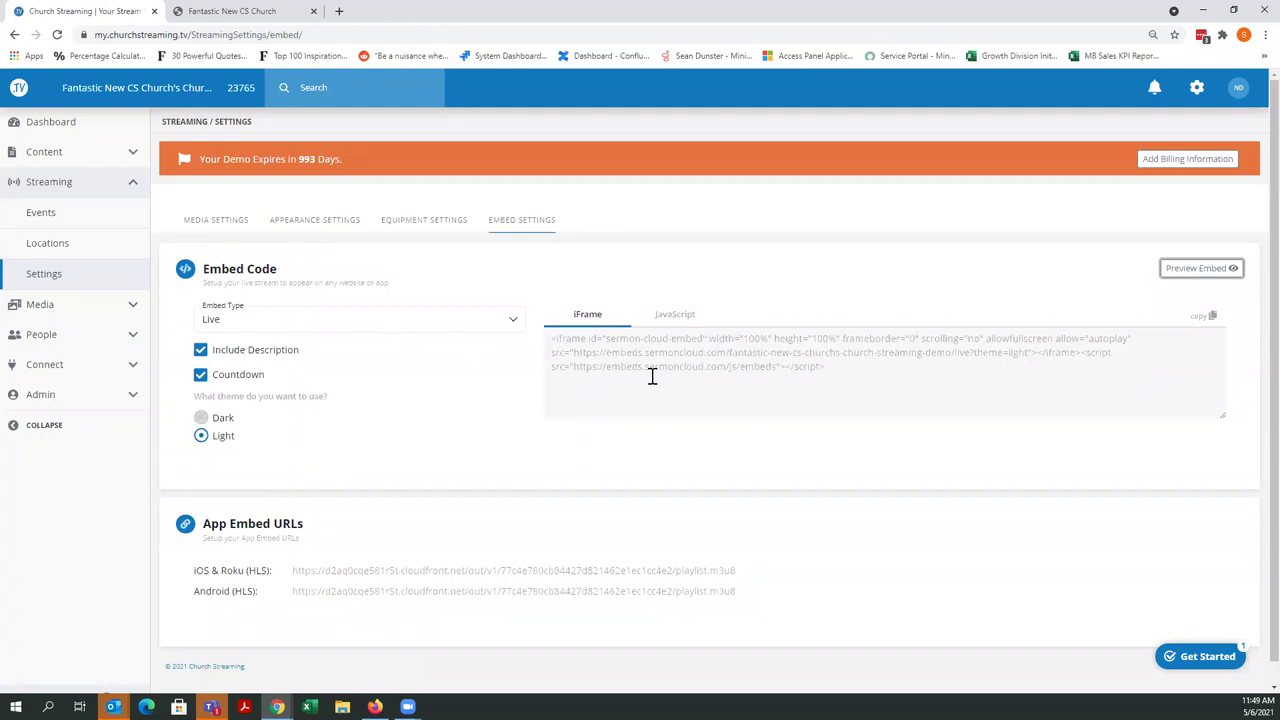
pyautogui.click(670, 316)
pyautogui.click(670, 318)
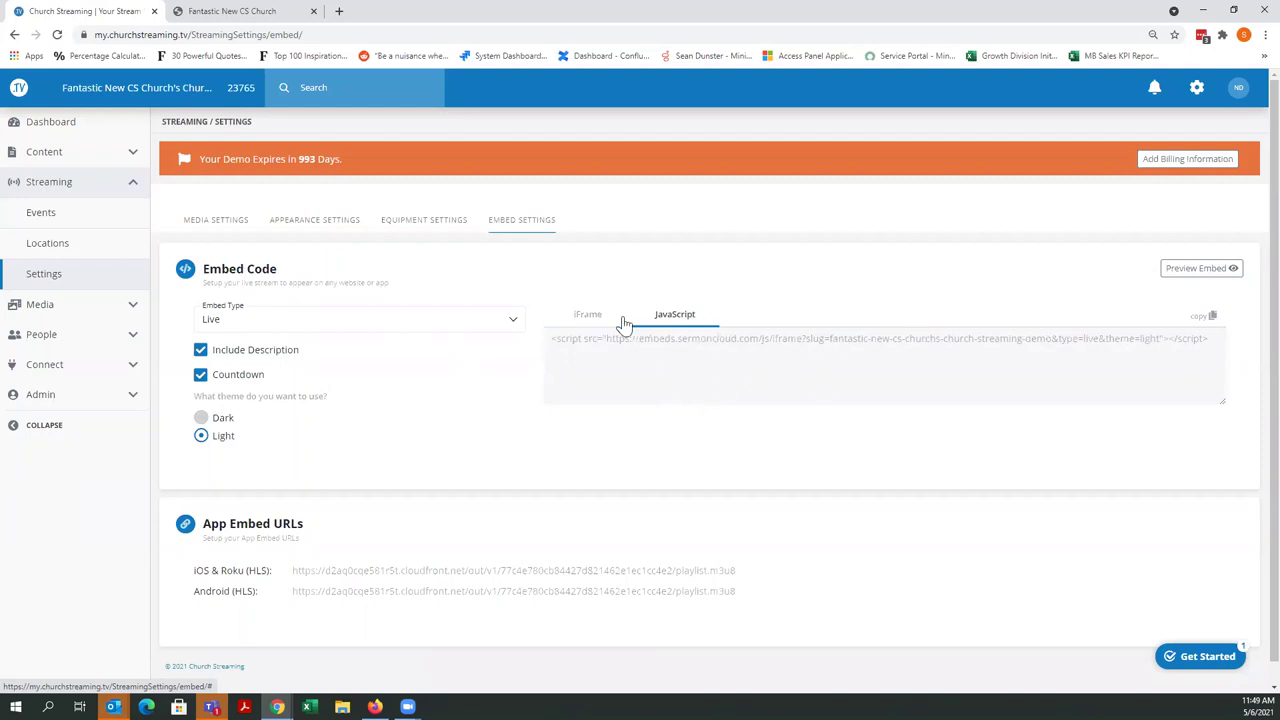
pyautogui.click(589, 316)
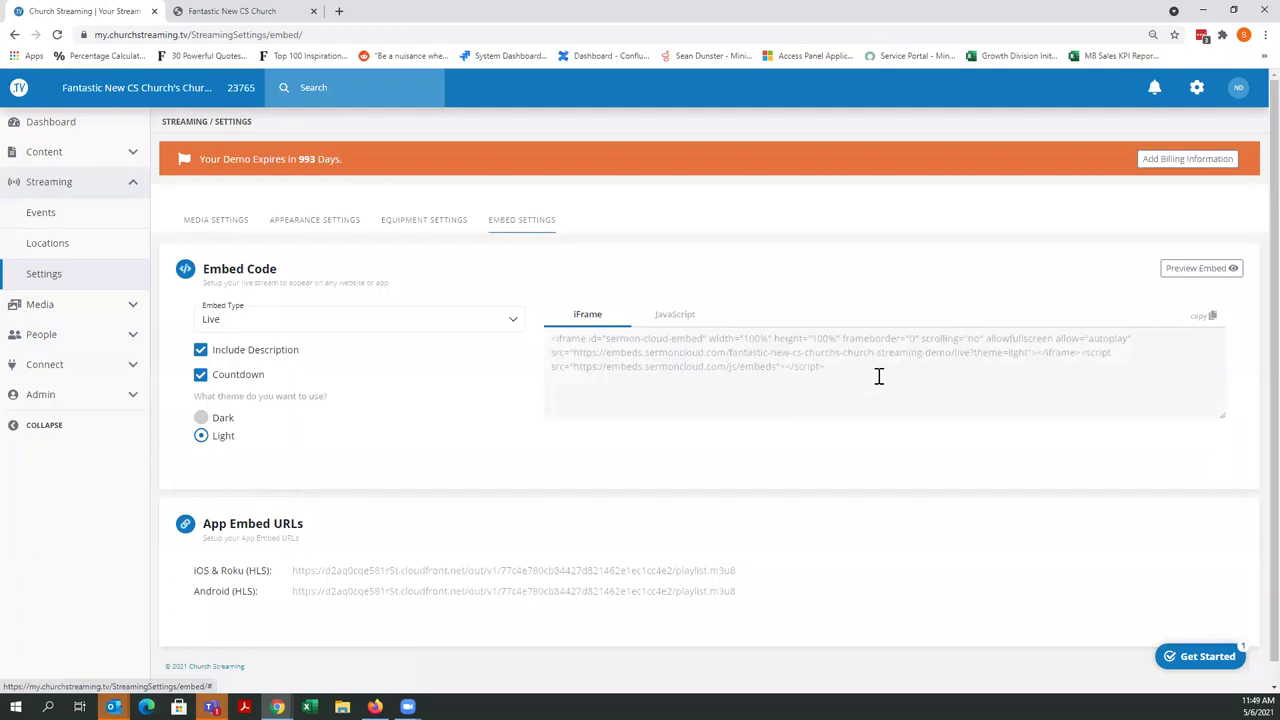
pyautogui.click(1200, 316)
# Set Embed Type to Archives and preview its Grid layout with featured sermon and video grid.
pyautogui.click(508, 323)
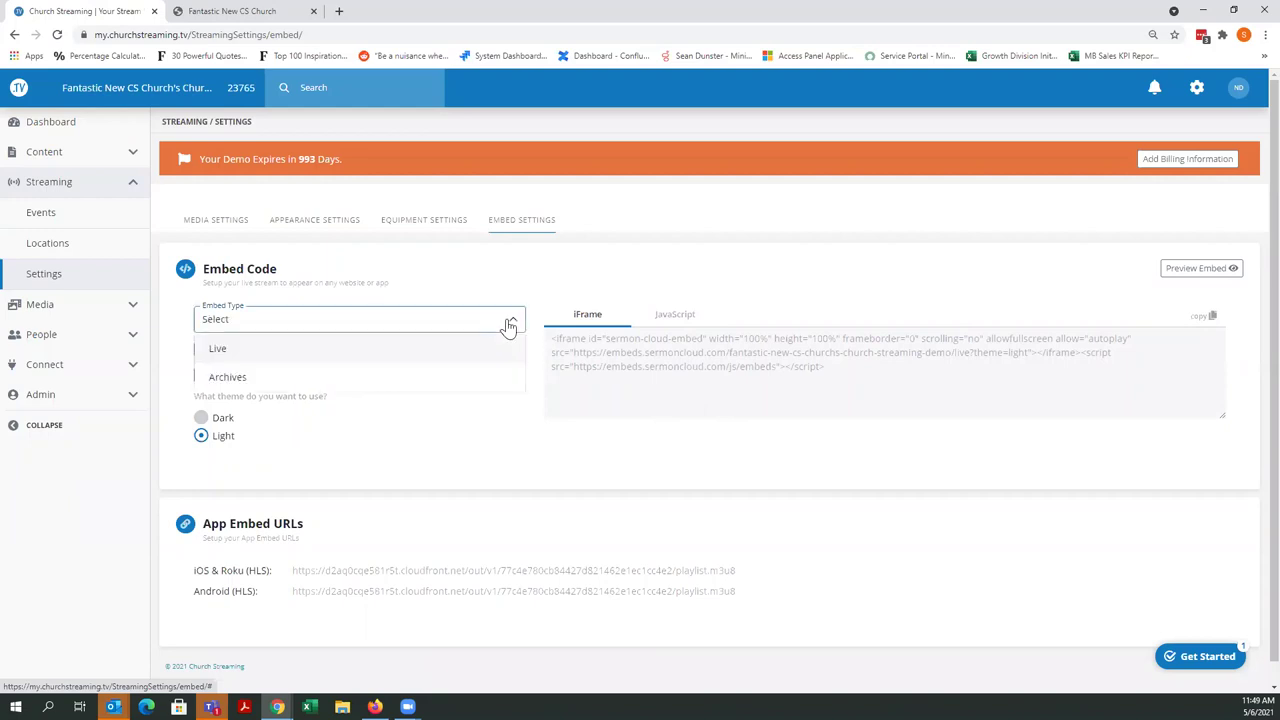
pyautogui.click(251, 376)
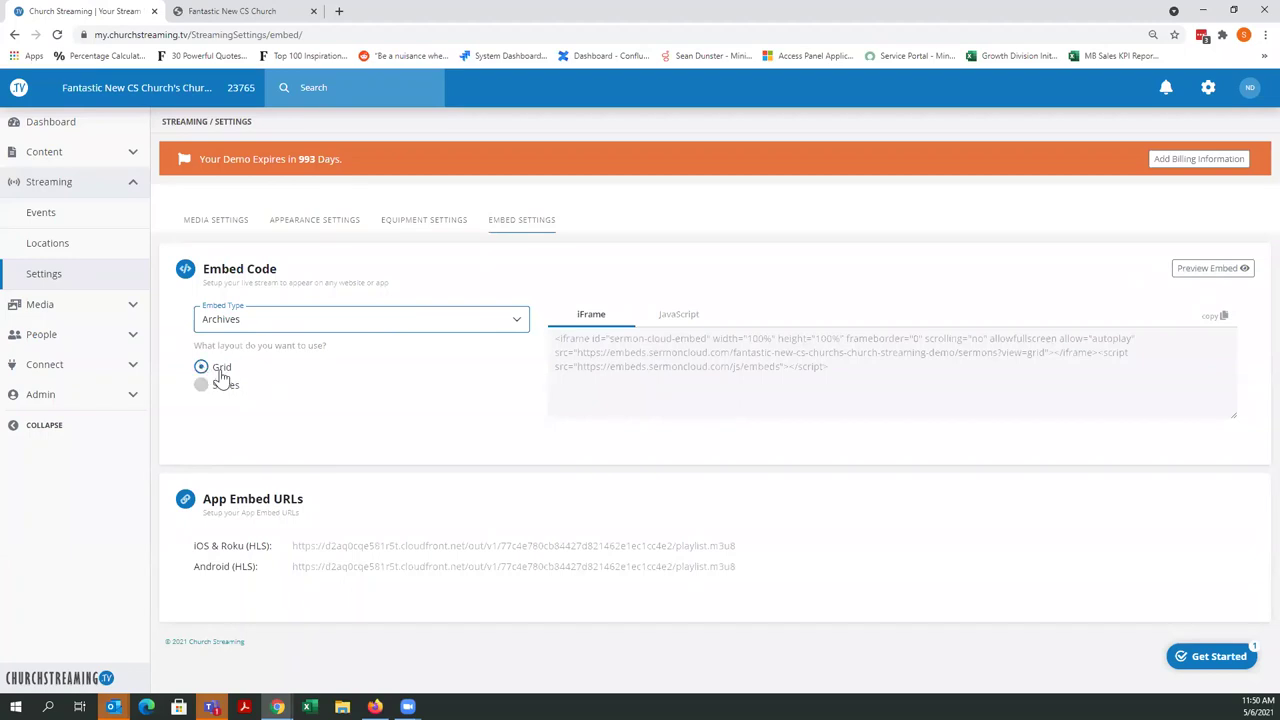
pyautogui.click(1207, 272)
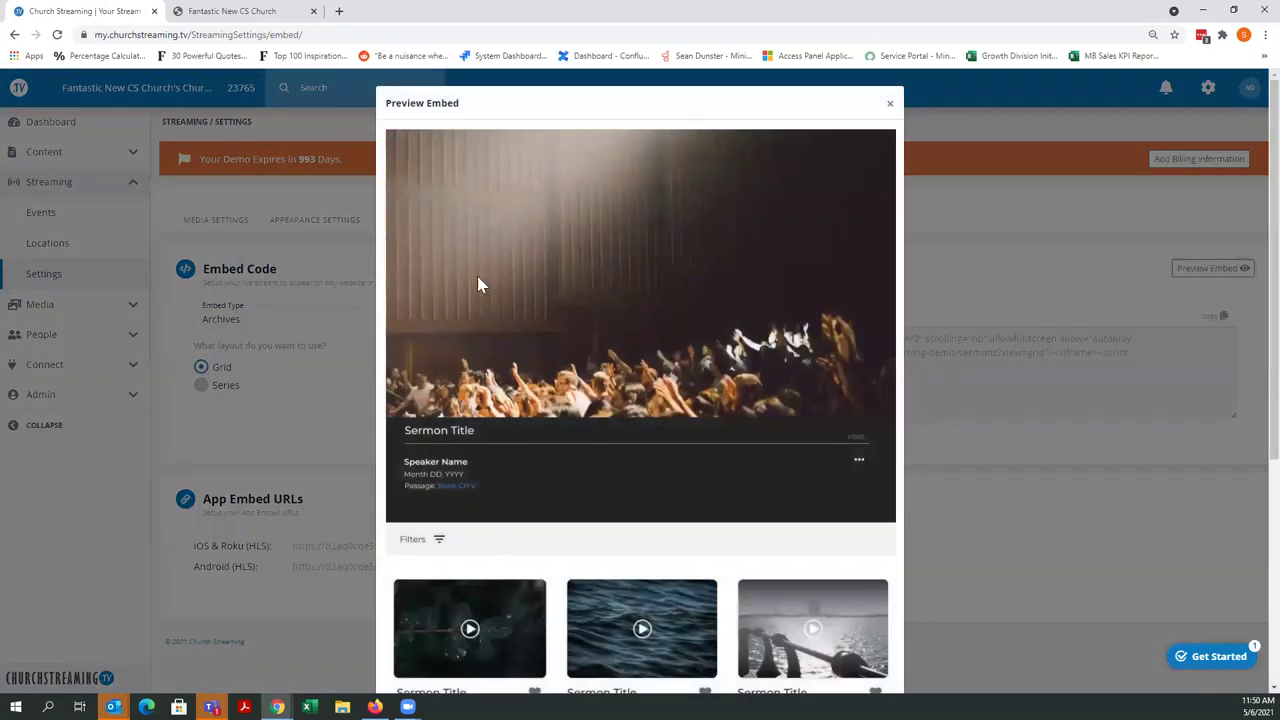
# Review the Grid preview, then select the Series layout so the code ends view=series.
pyautogui.scroll(-3, 645, 428)
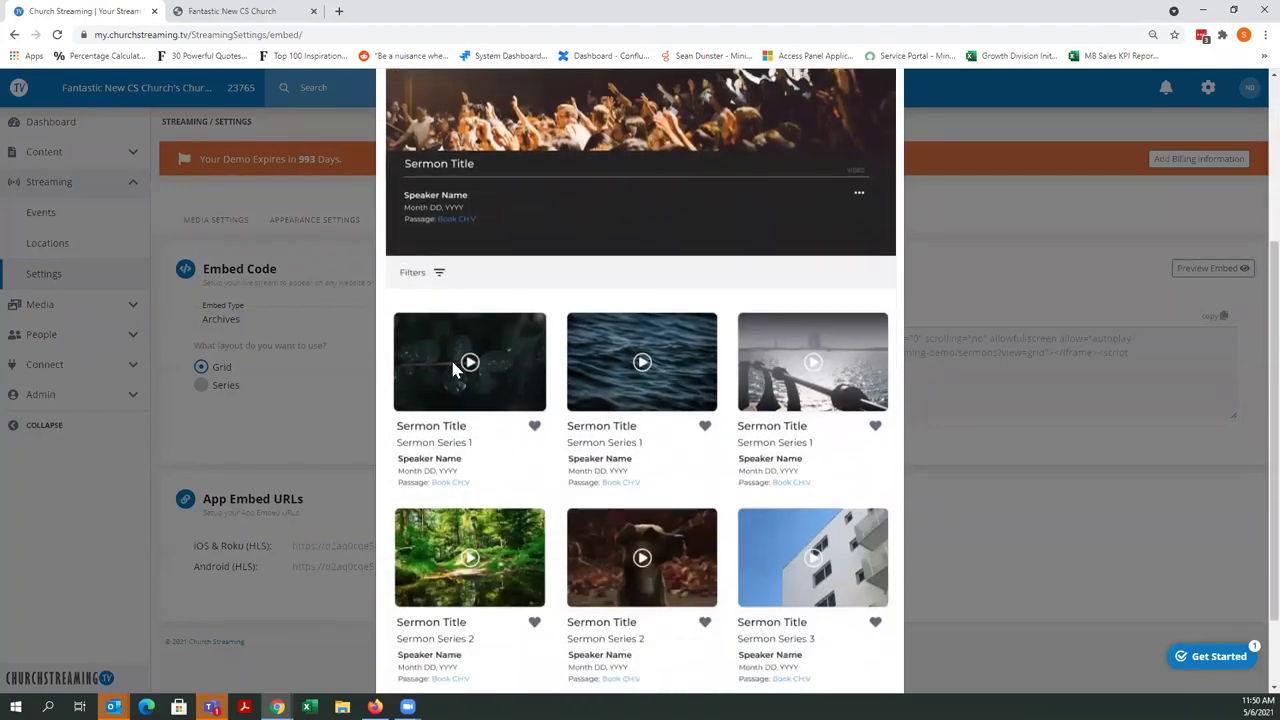
pyautogui.scroll(-1, 462, 373)
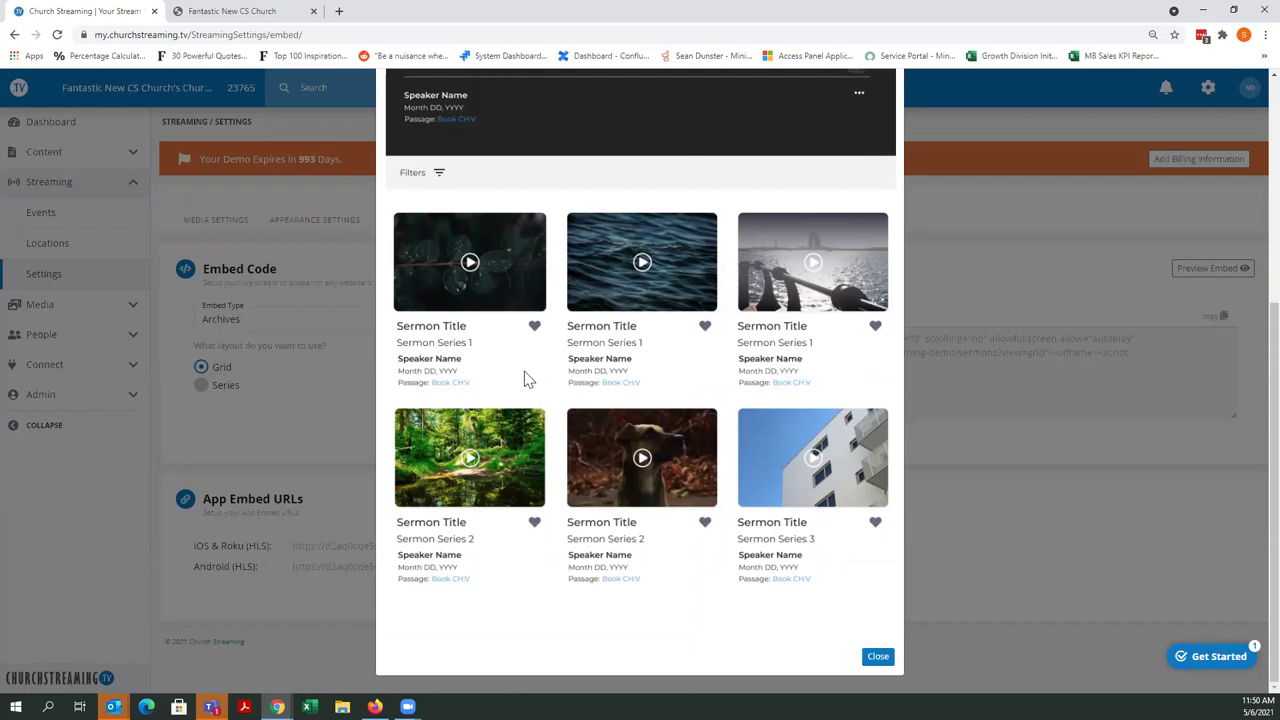
pyautogui.scroll(2, 527, 378)
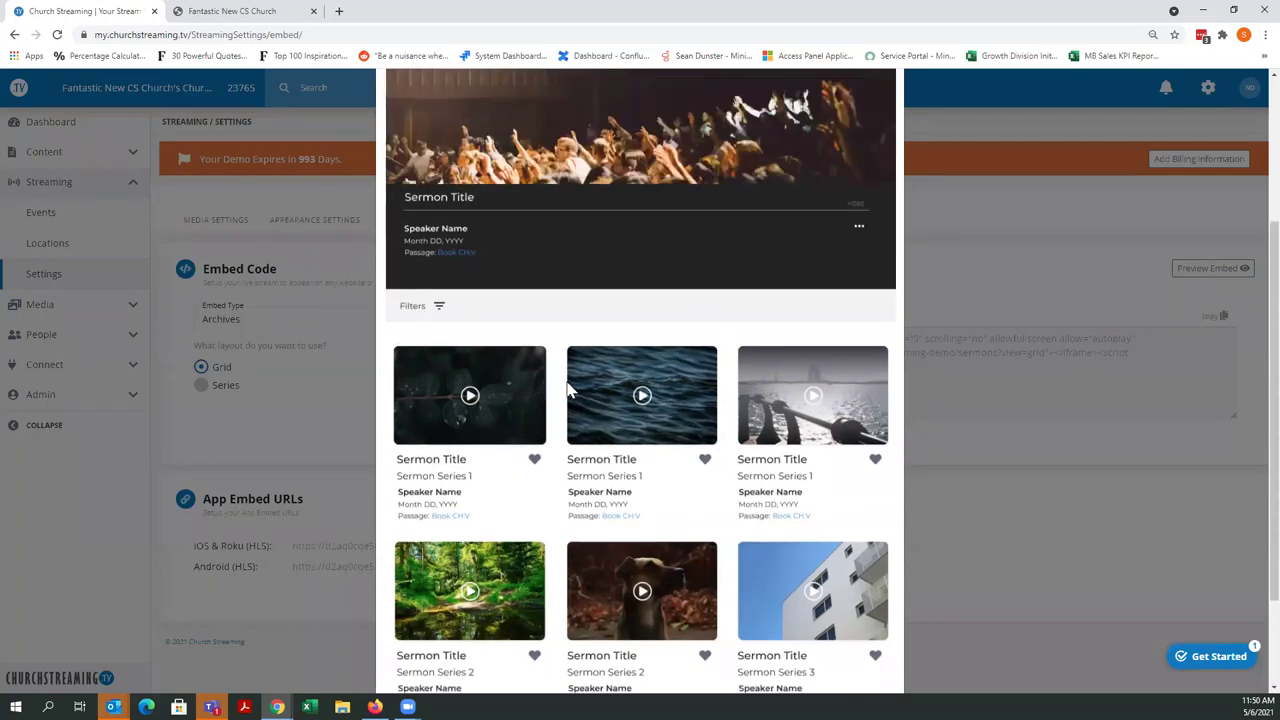
pyautogui.scroll(2, 517, 438)
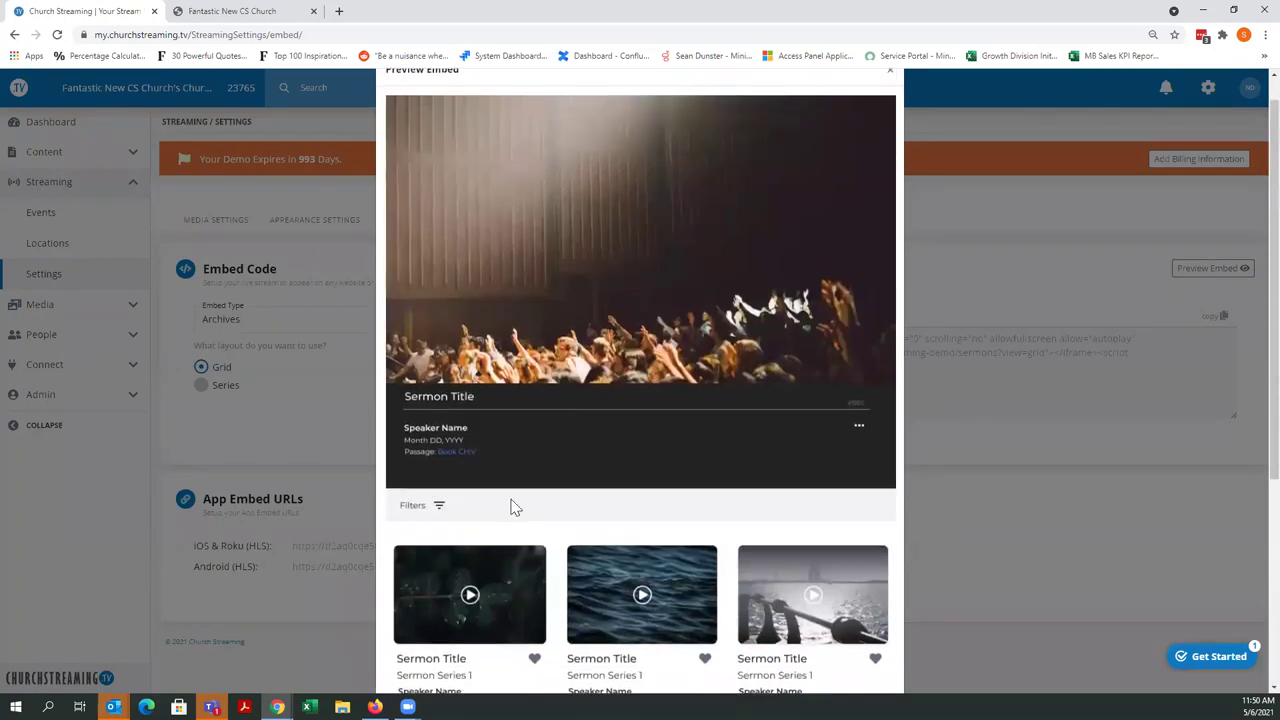
pyautogui.scroll(-4, 511, 506)
pyautogui.click(877, 656)
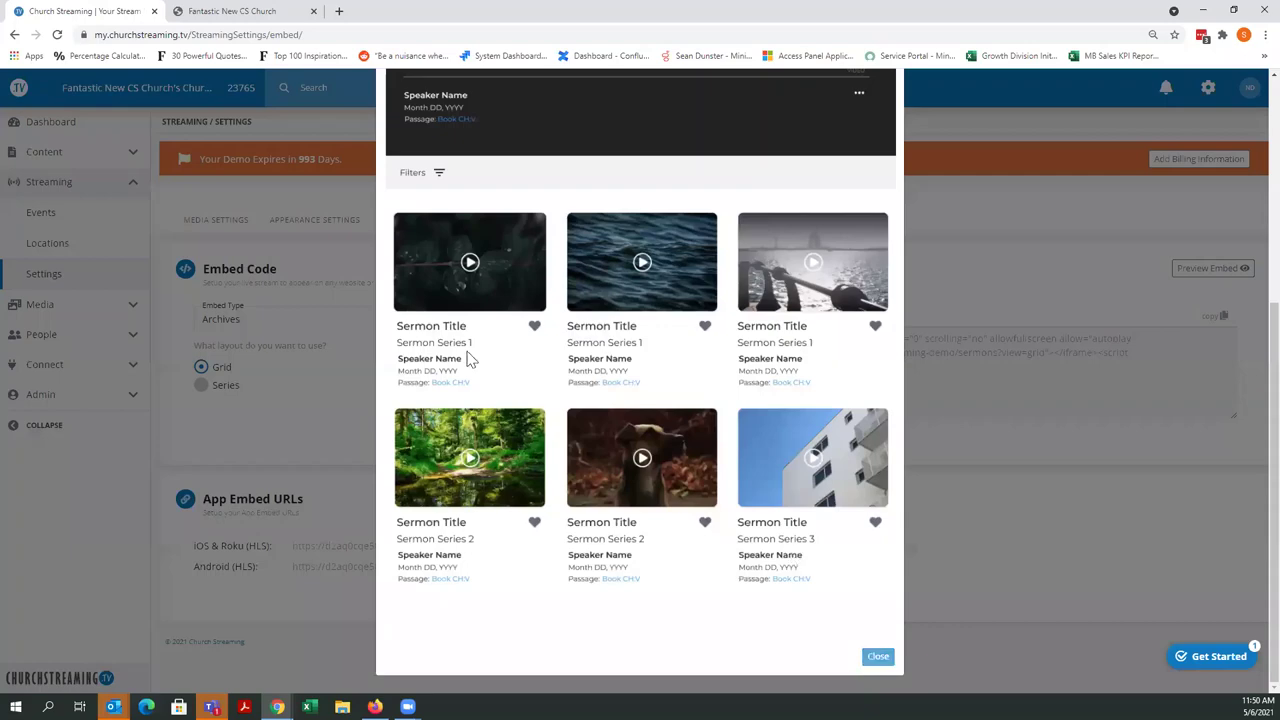
pyautogui.click(205, 392)
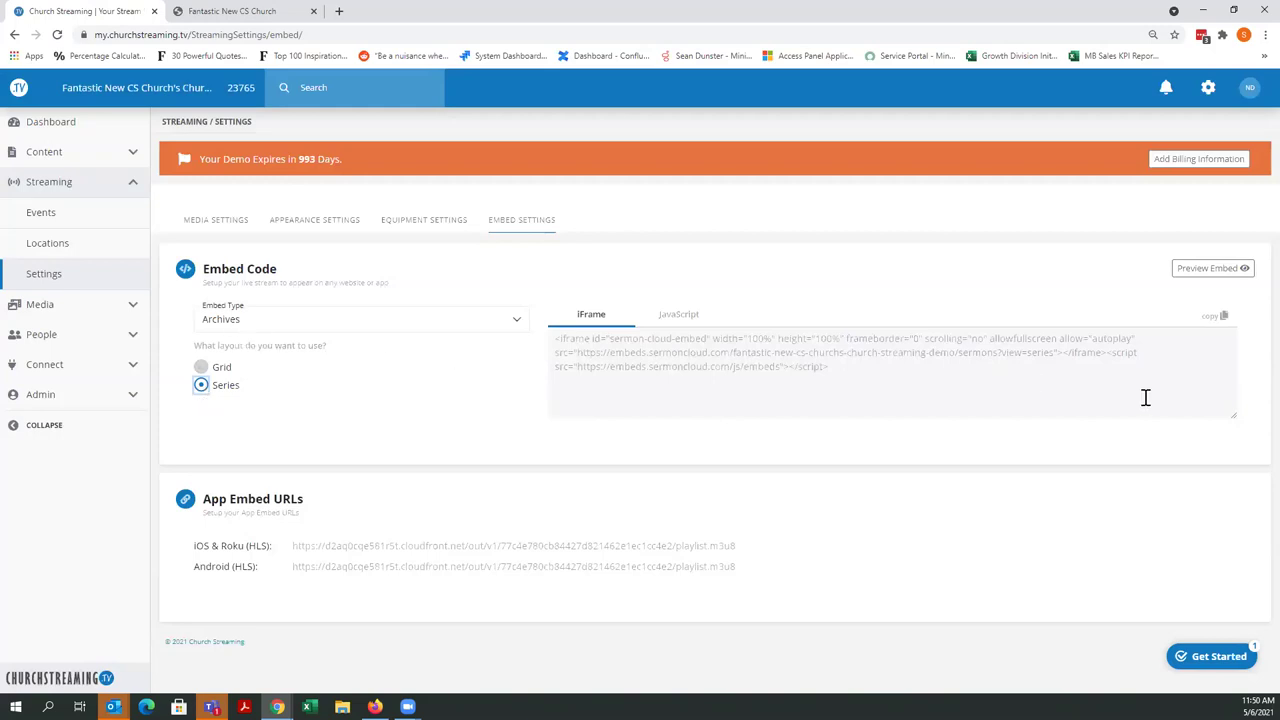
pyautogui.click(1212, 268)
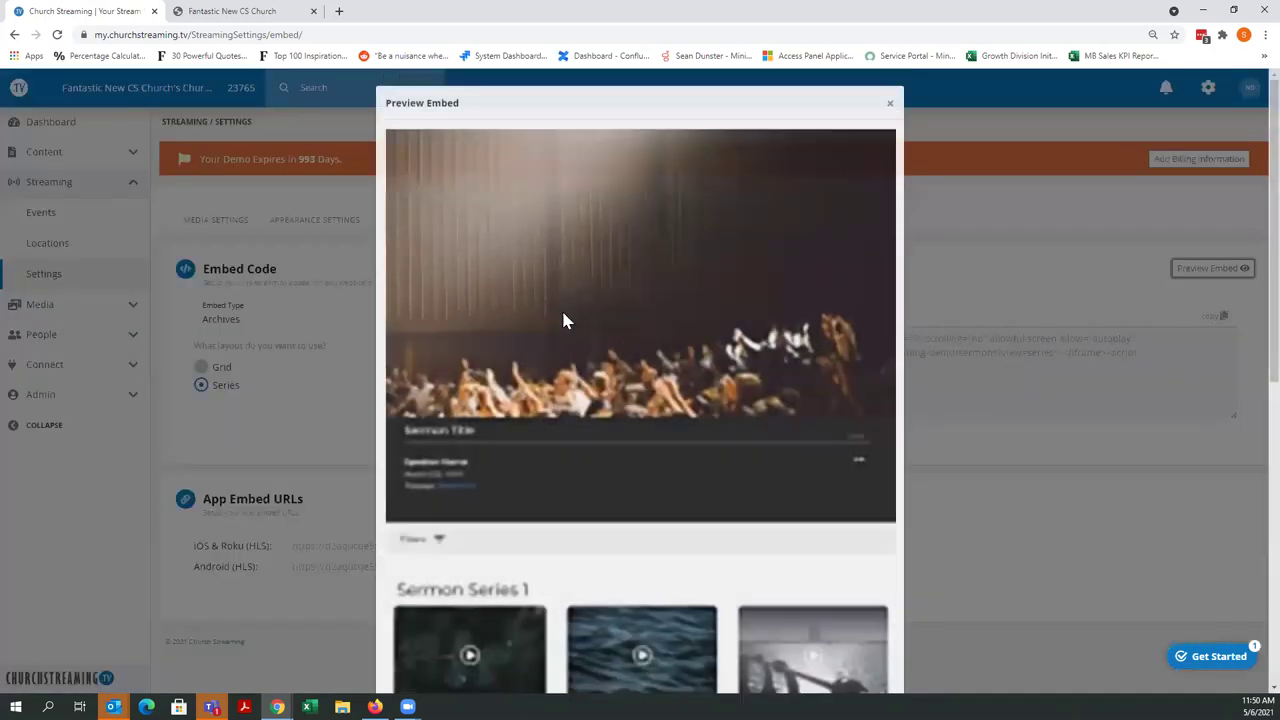
pyautogui.scroll(-2, 700, 300)
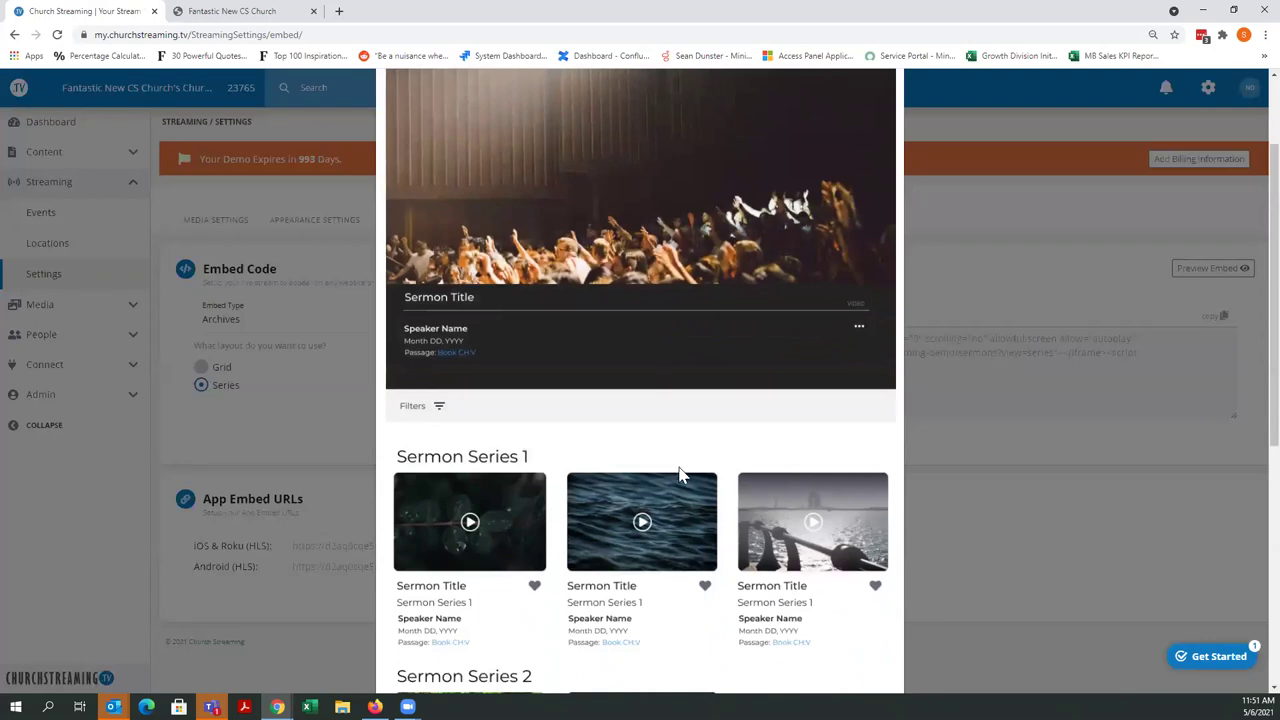
pyautogui.scroll(-2, 608, 337)
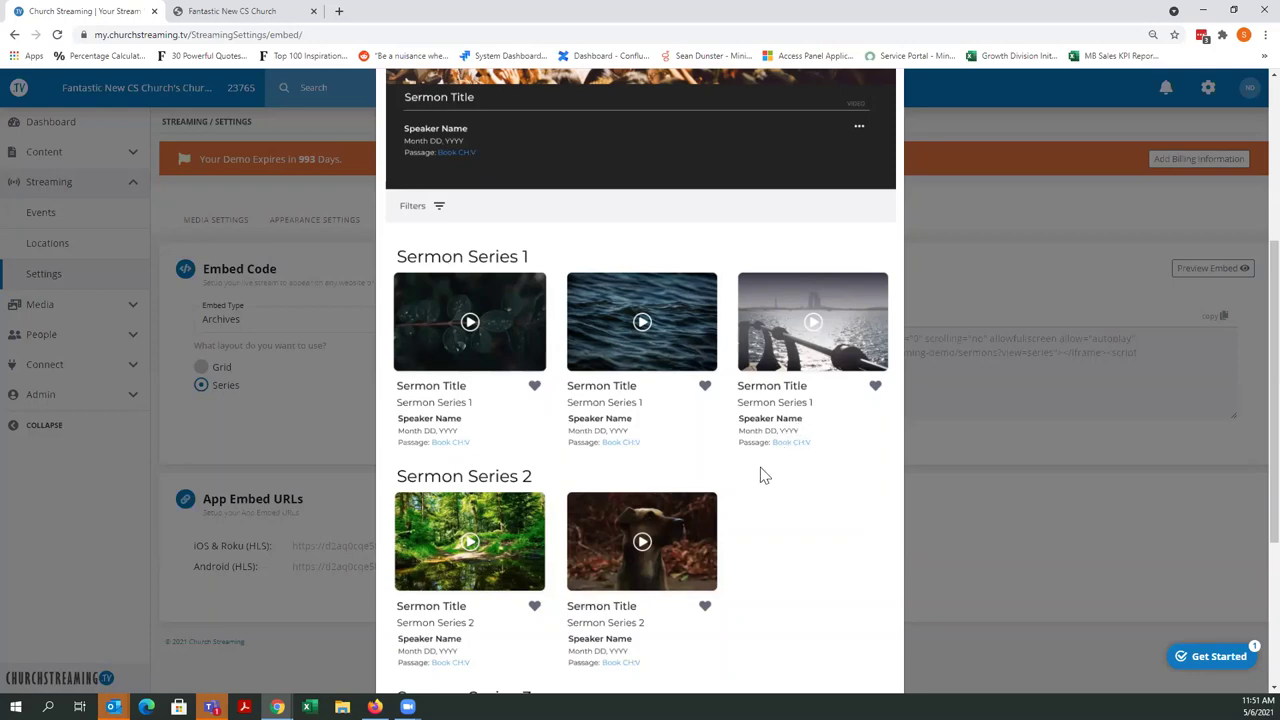
pyautogui.scroll(3, 745, 466)
pyautogui.scroll(-1, 432, 400)
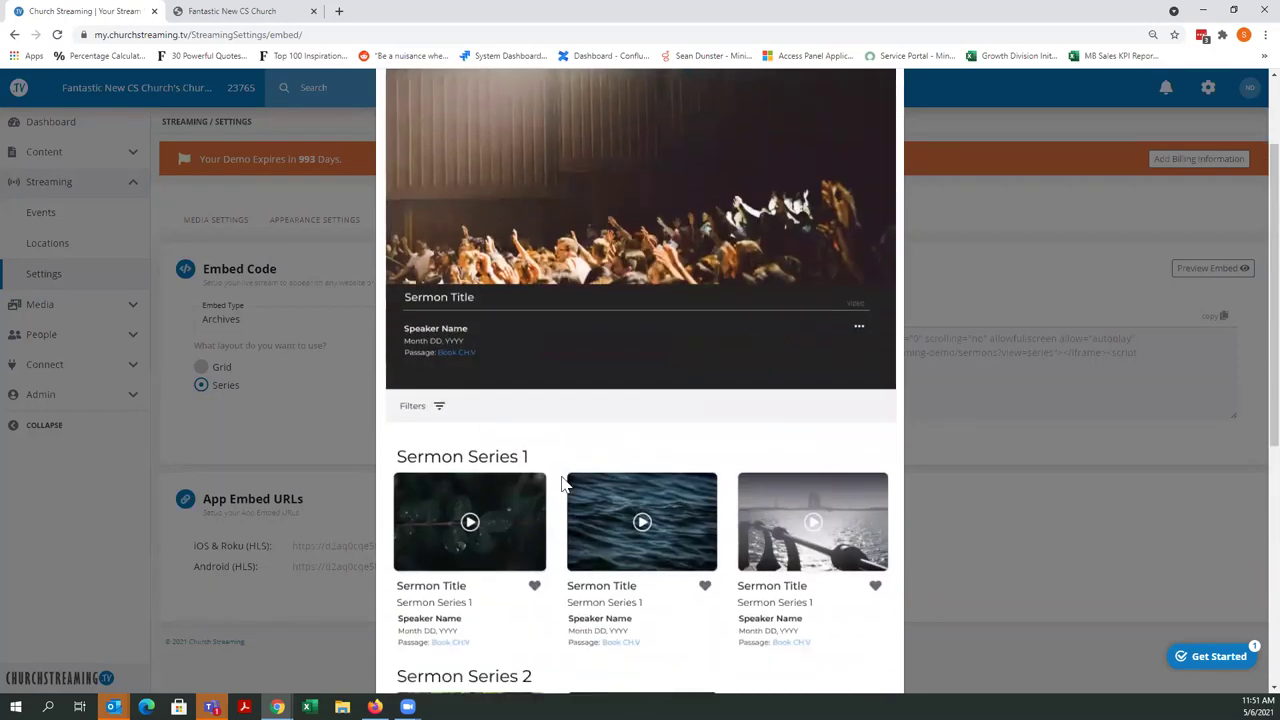
pyautogui.scroll(-5, 563, 486)
pyautogui.scroll(3, 565, 480)
pyautogui.scroll(2, 568, 465)
pyautogui.scroll(-5, 569, 463)
pyautogui.click(330, 340)
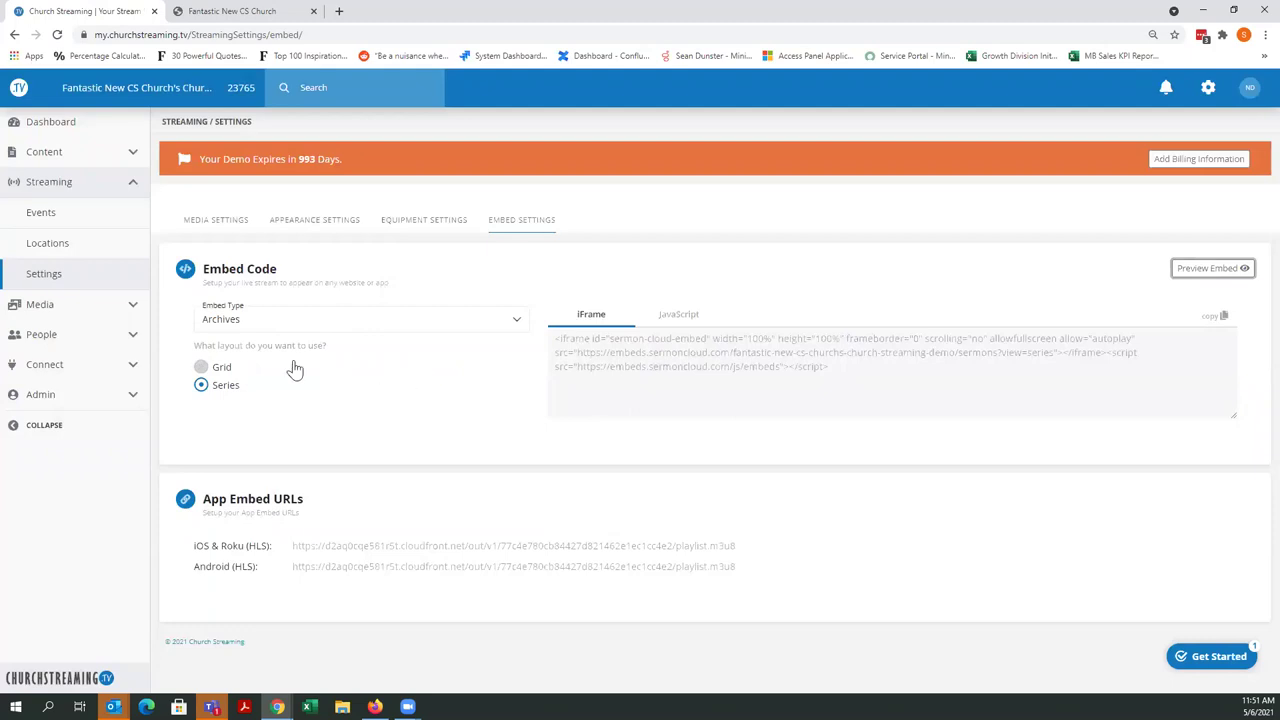
# Open the Embed Type dropdown to show the available embed types.
pyautogui.click(233, 325)
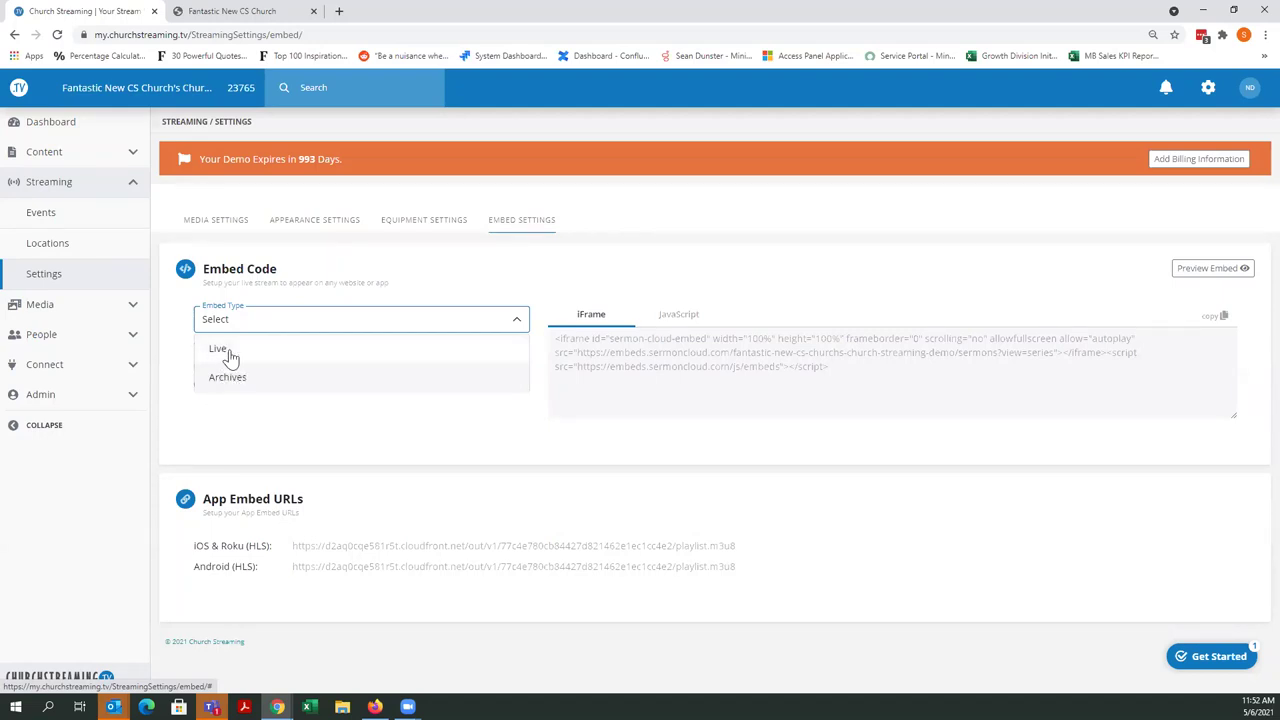
# Reselect Archives in the Embed Type dropdown, keeping the Series layout.
pyautogui.click(228, 380)
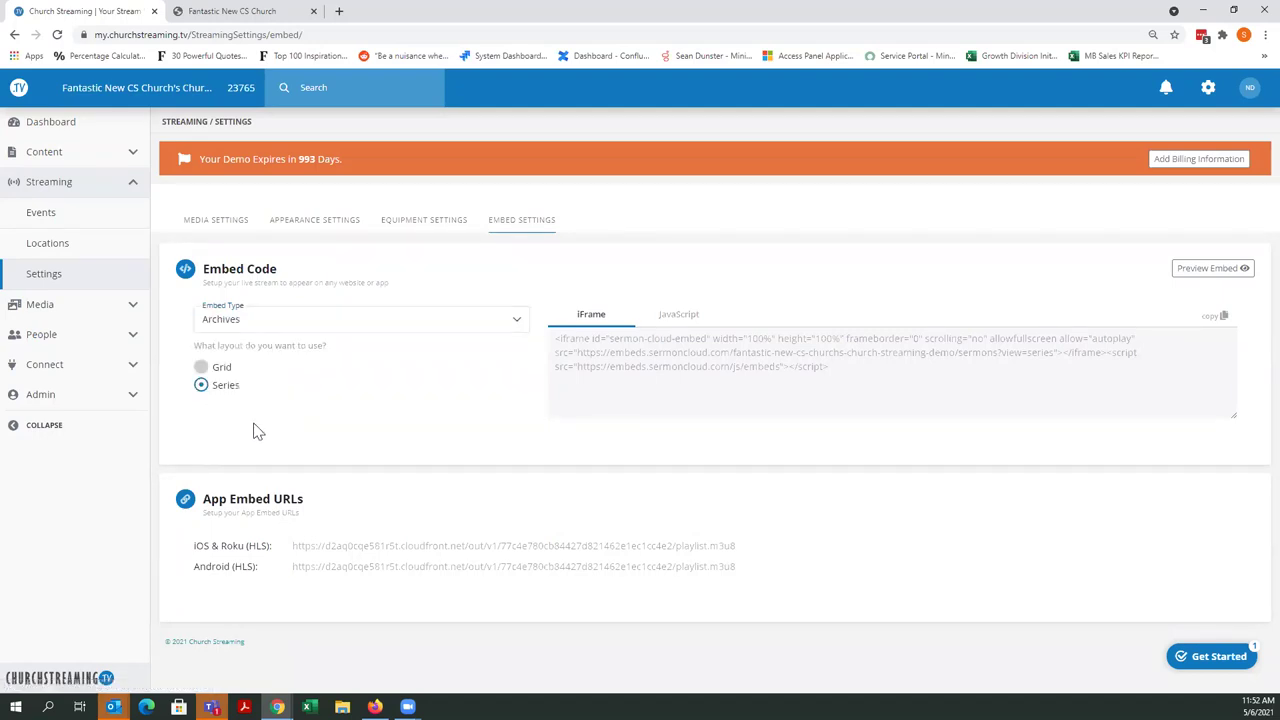
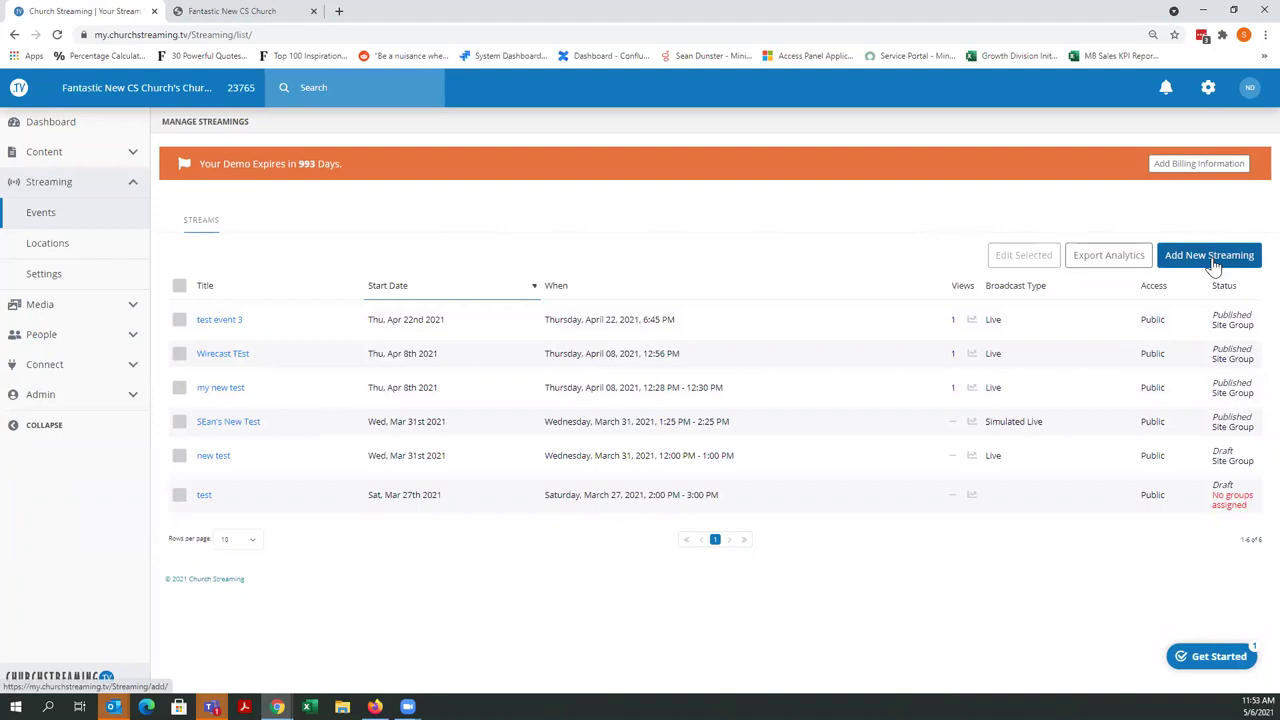
# Create a new streaming event titled 'Financial Awareness-Being a good steward' using the title suggestion.
pyautogui.click(1212, 258)
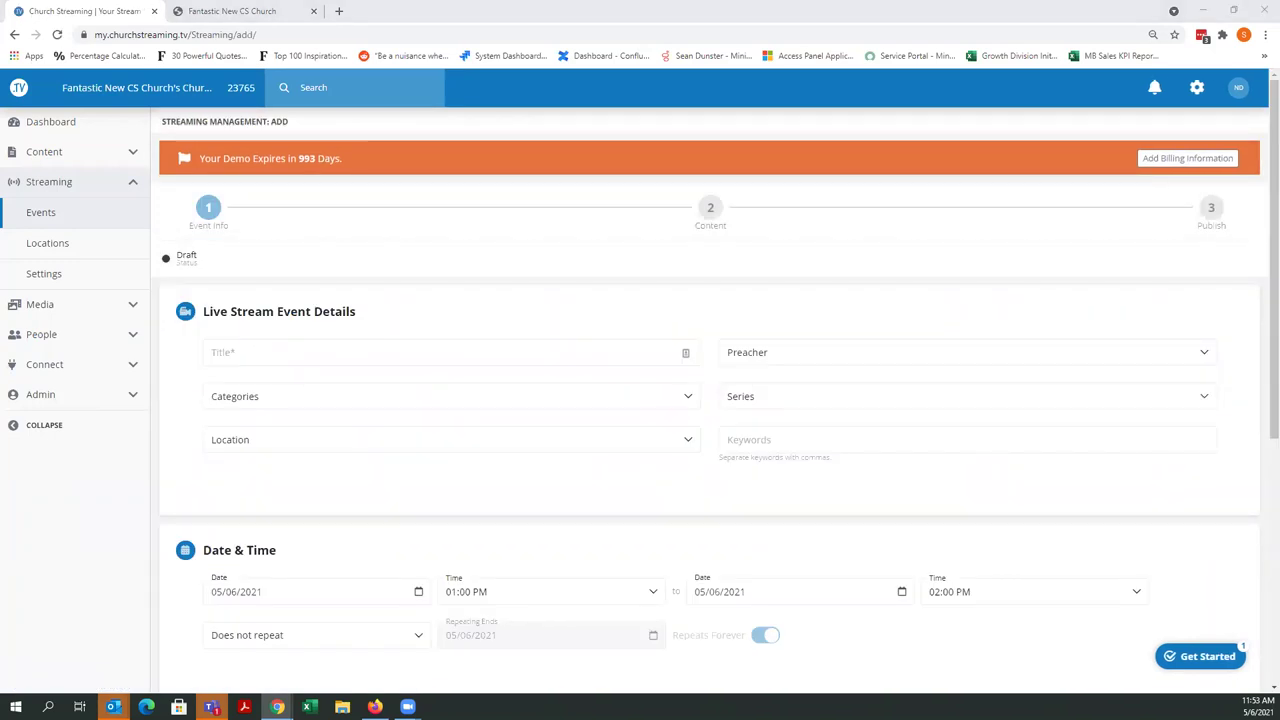
pyautogui.click(317, 251)
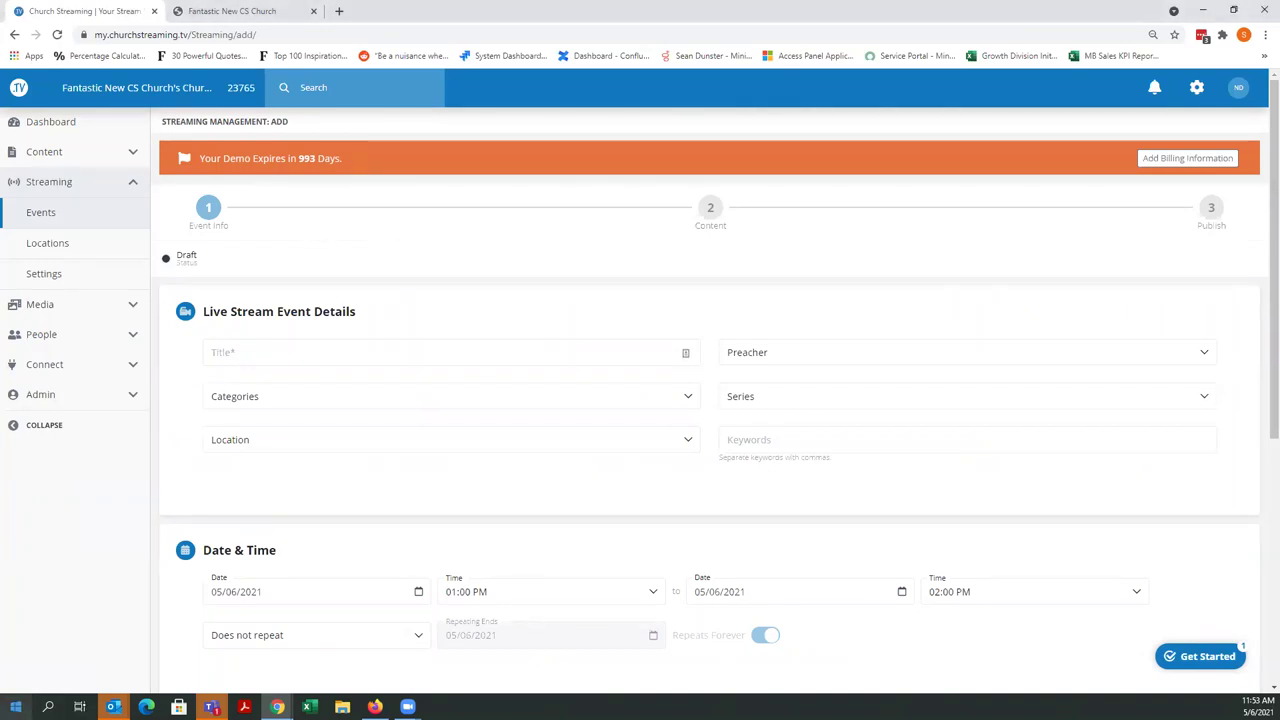
pyautogui.click(224, 351)
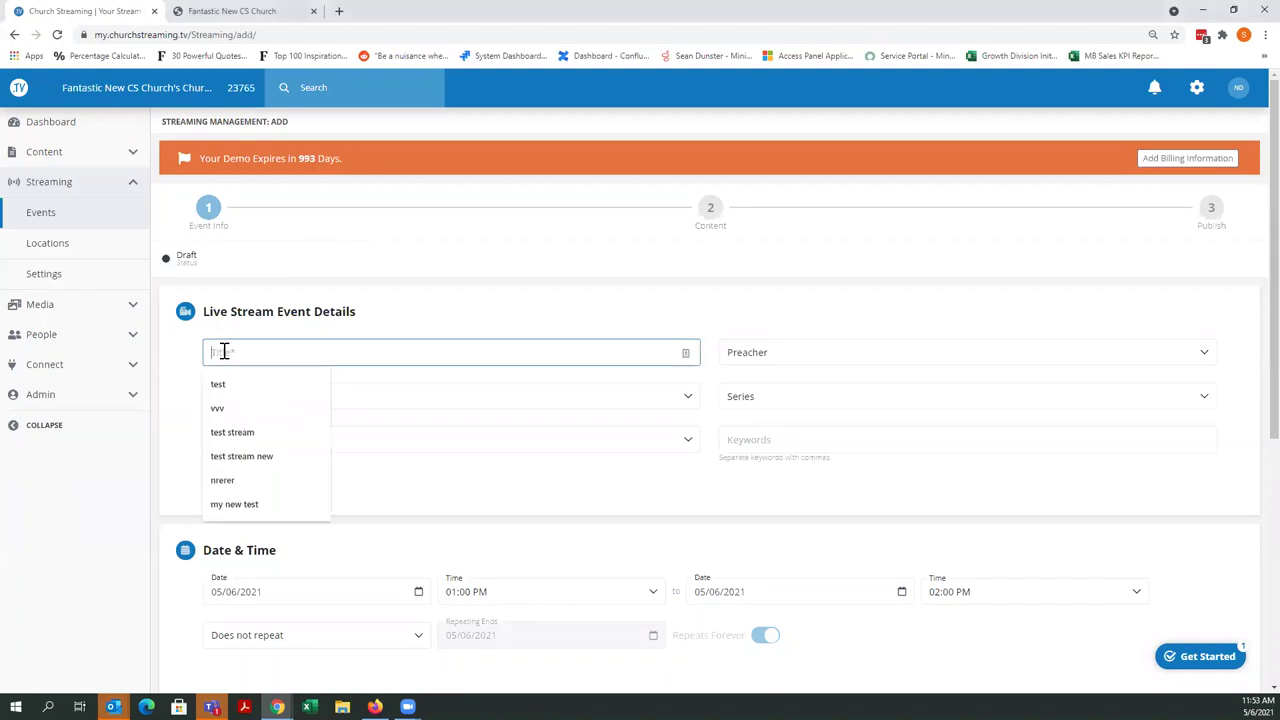
pyautogui.write('F')
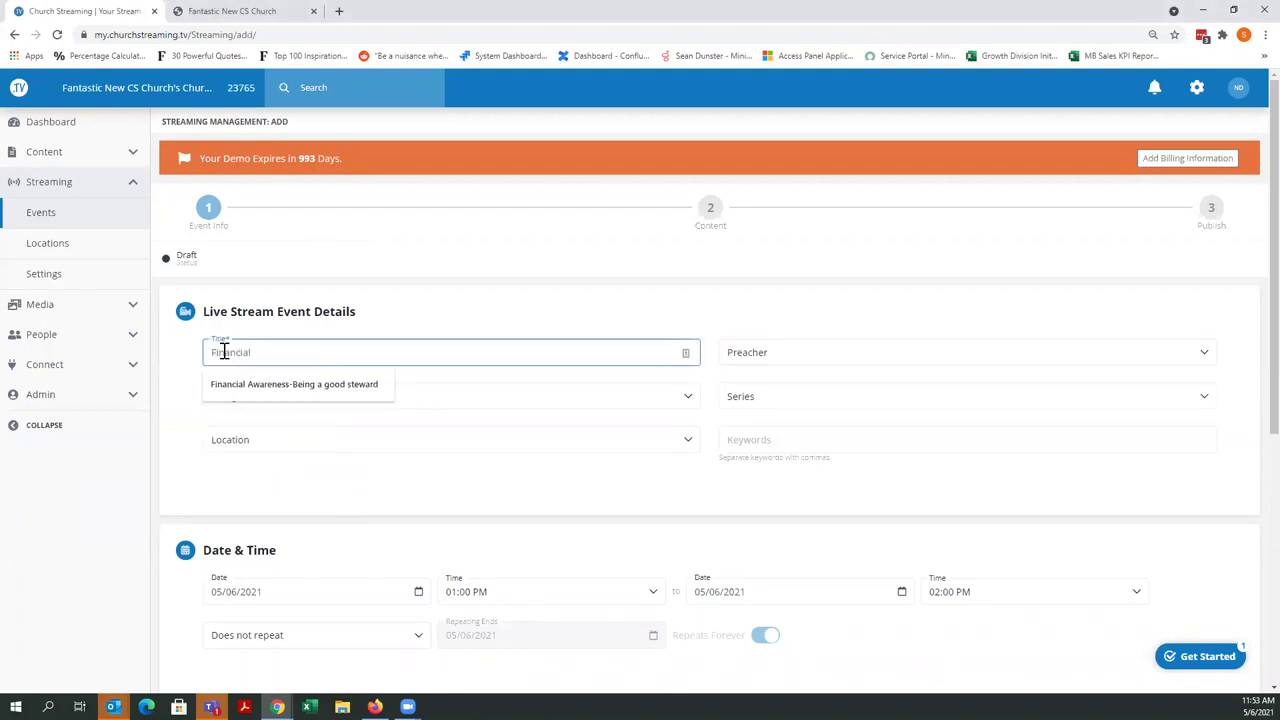
pyautogui.write('inancial')
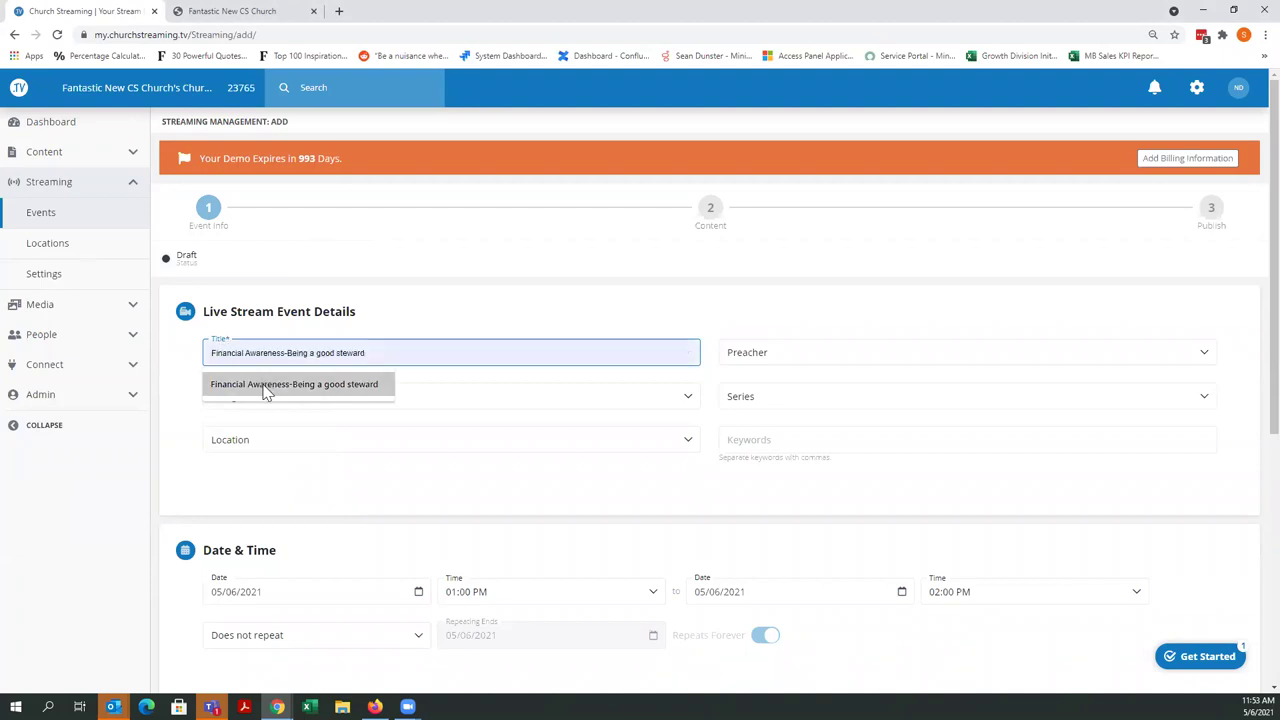
pyautogui.click(265, 386)
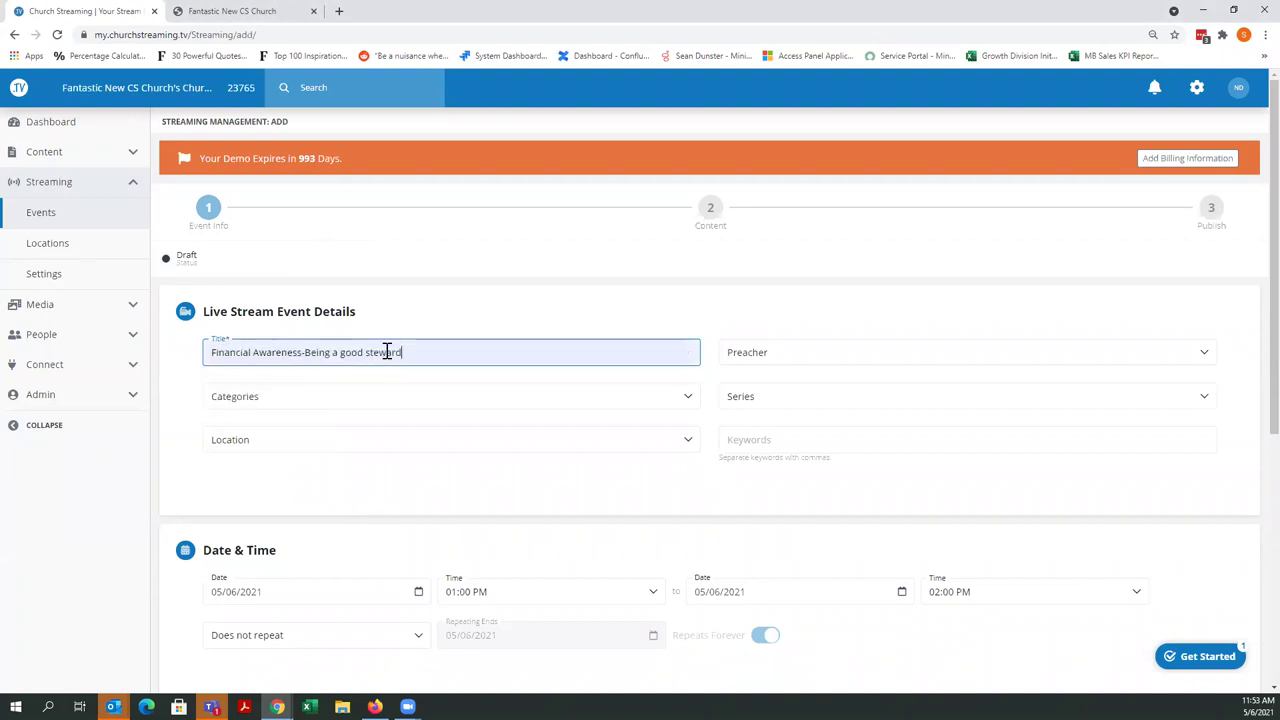
pyautogui.click(443, 325)
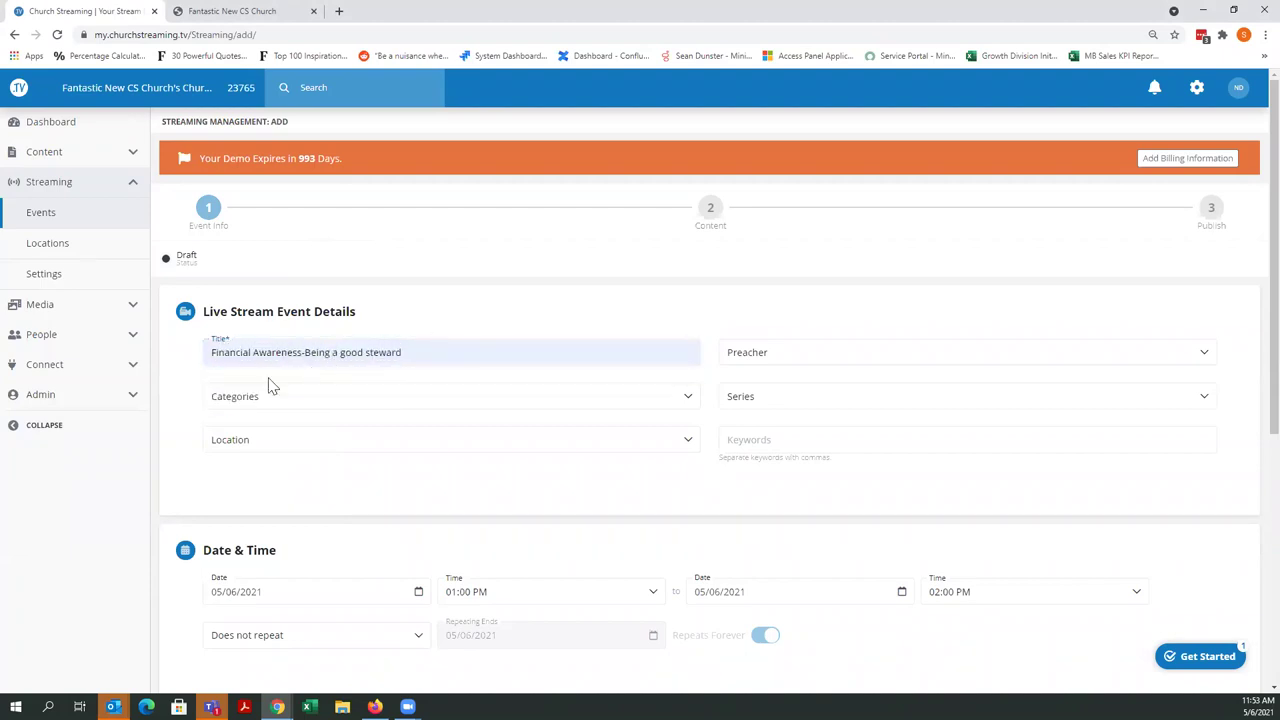
# Add a new preacher by entering the person's first and last name.
pyautogui.click(742, 358)
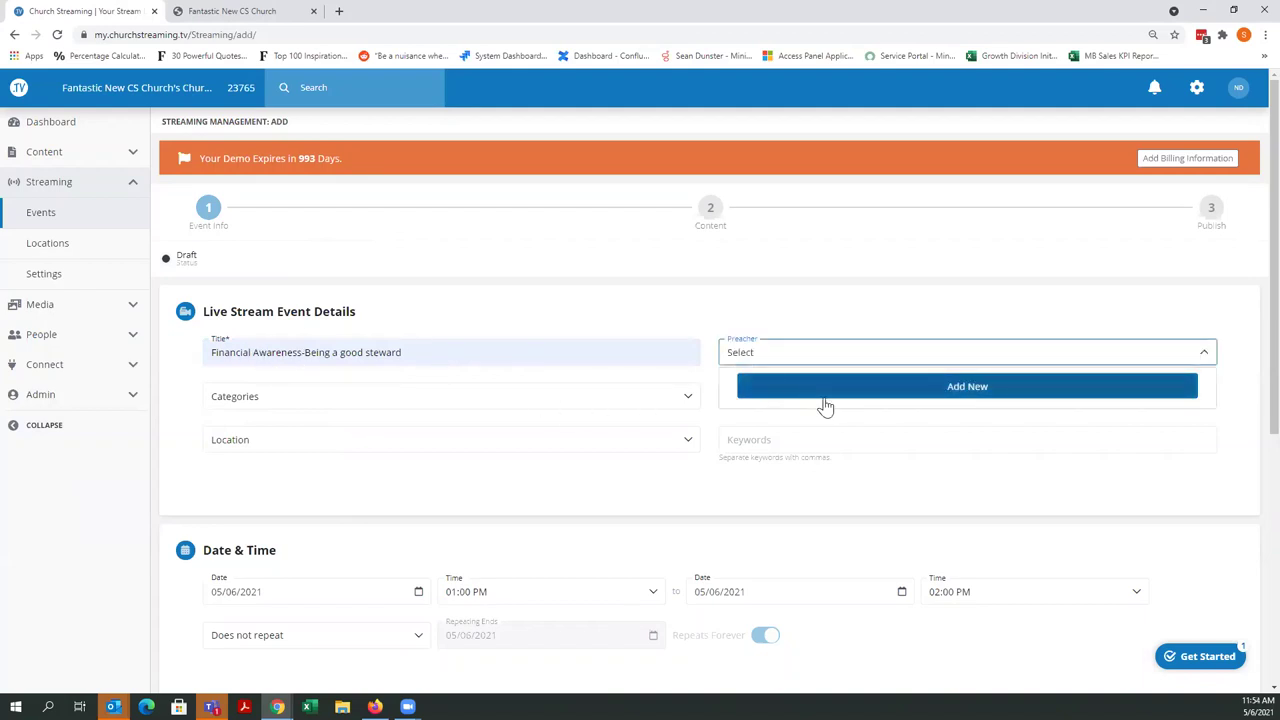
pyautogui.scroll(-1, 800, 372)
pyautogui.scroll(-2, 862, 370)
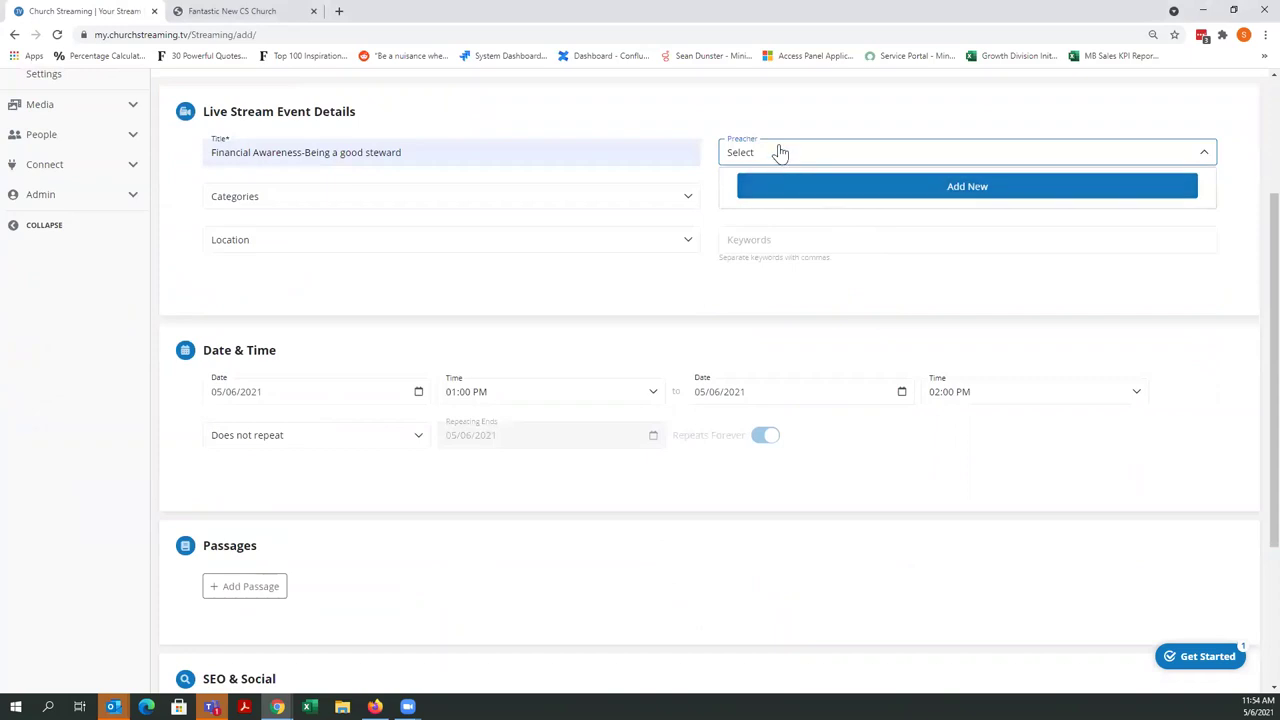
pyautogui.click(776, 156)
pyautogui.click(777, 158)
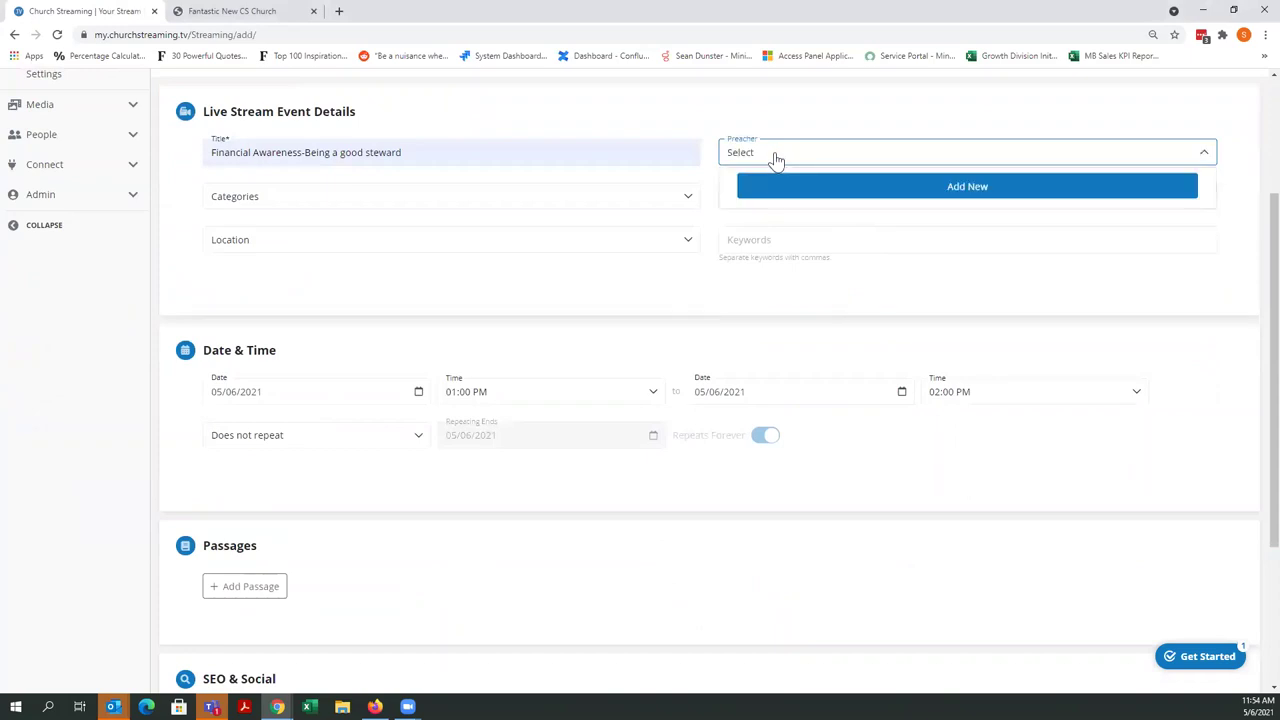
pyautogui.click(833, 190)
pyautogui.write('Sean')
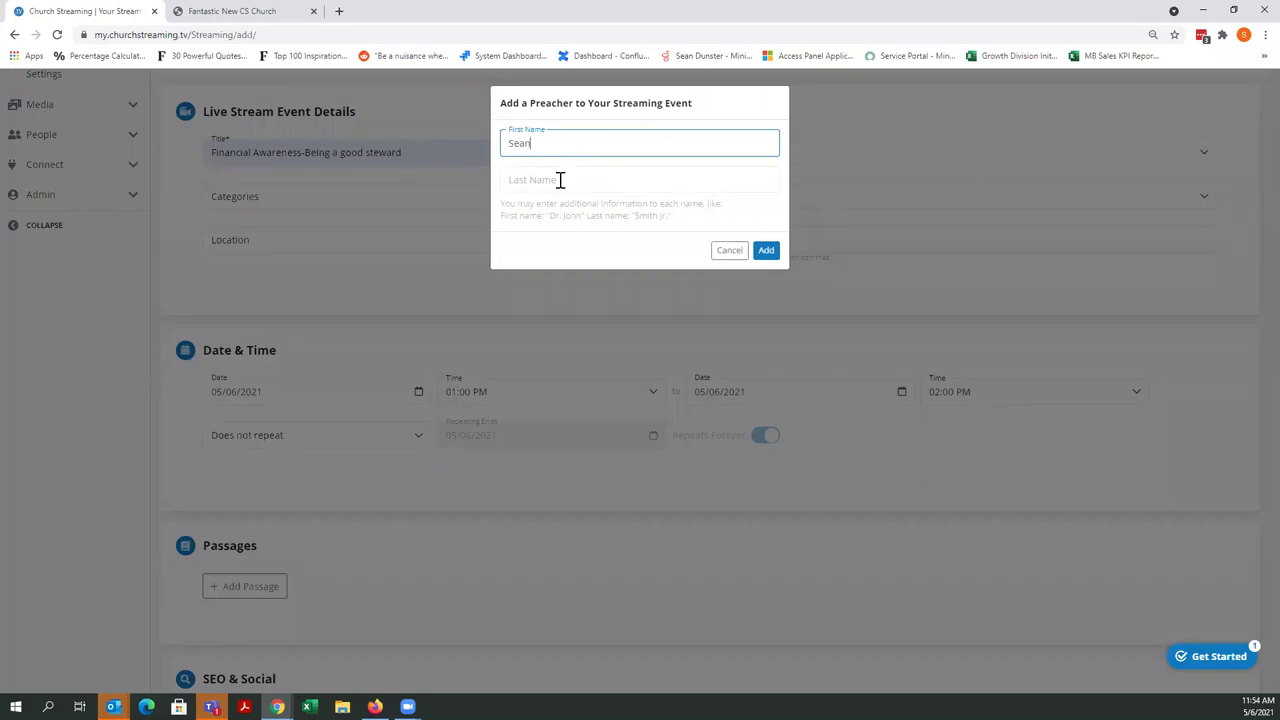
pyautogui.click(560, 180)
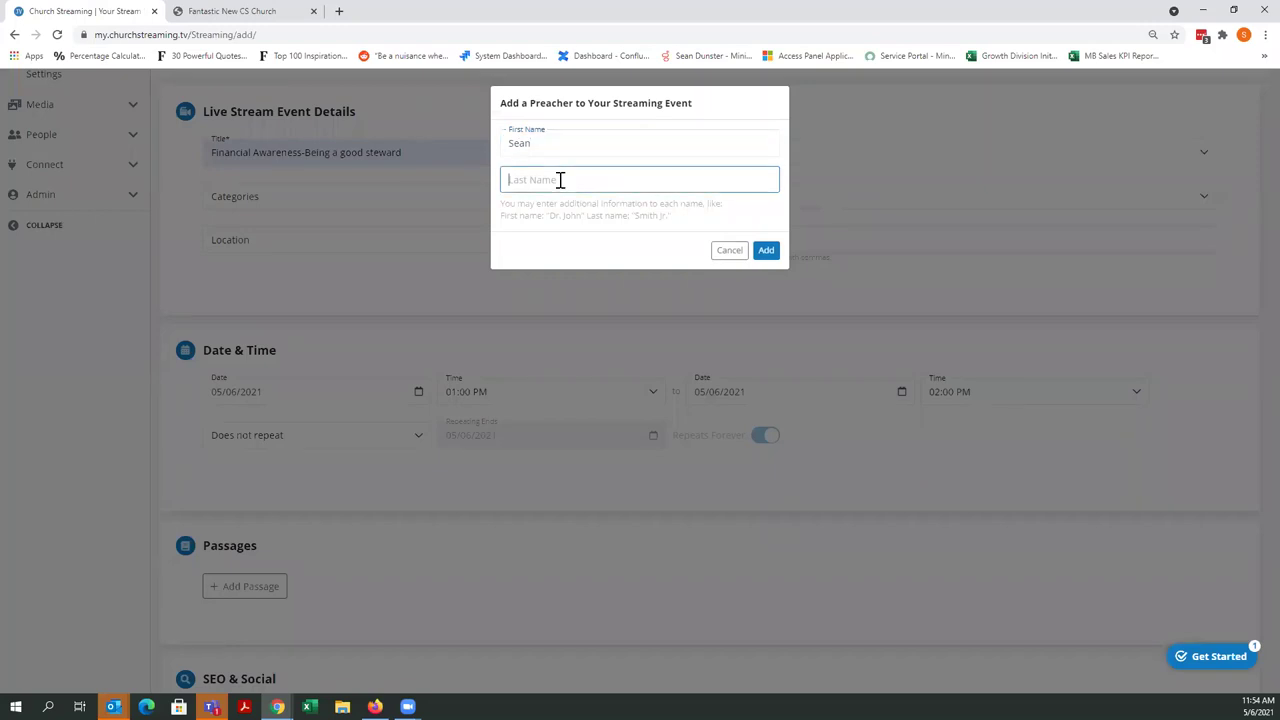
pyautogui.write('Dunster')
pyautogui.click(766, 250)
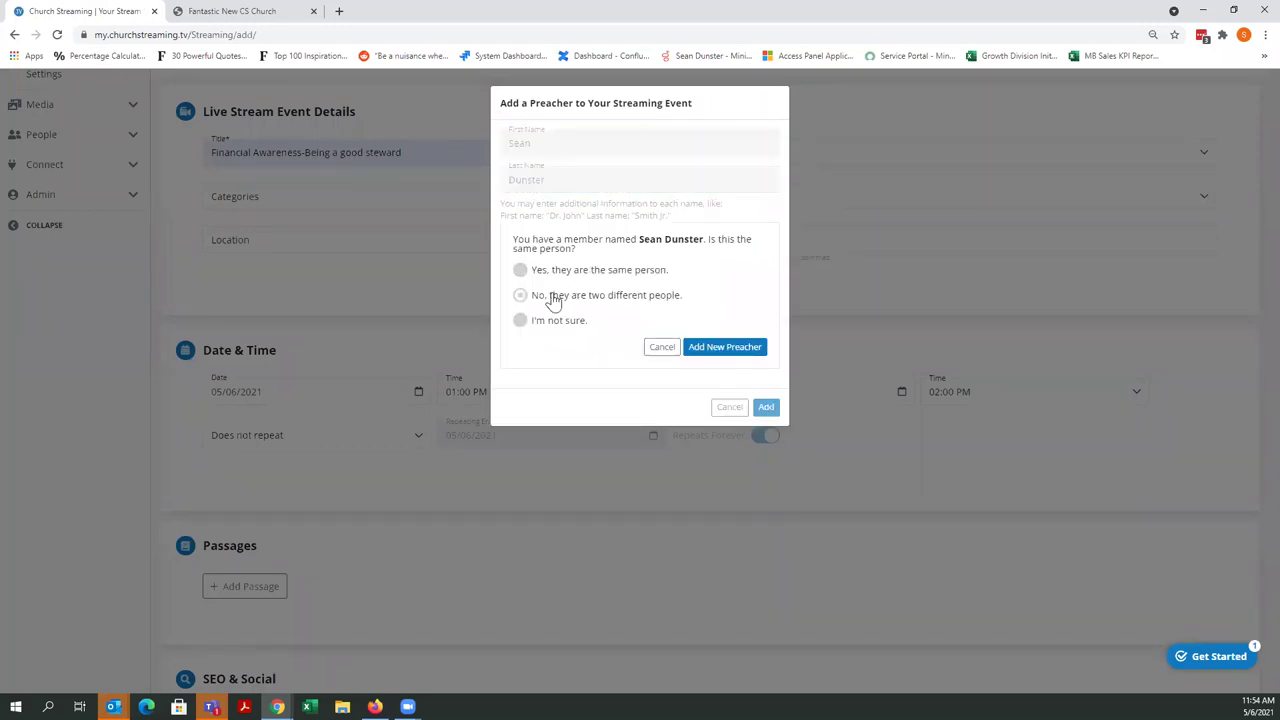
# Confirm the preacher is the existing church member and attach them to the event.
pyautogui.click(521, 272)
pyautogui.click(712, 350)
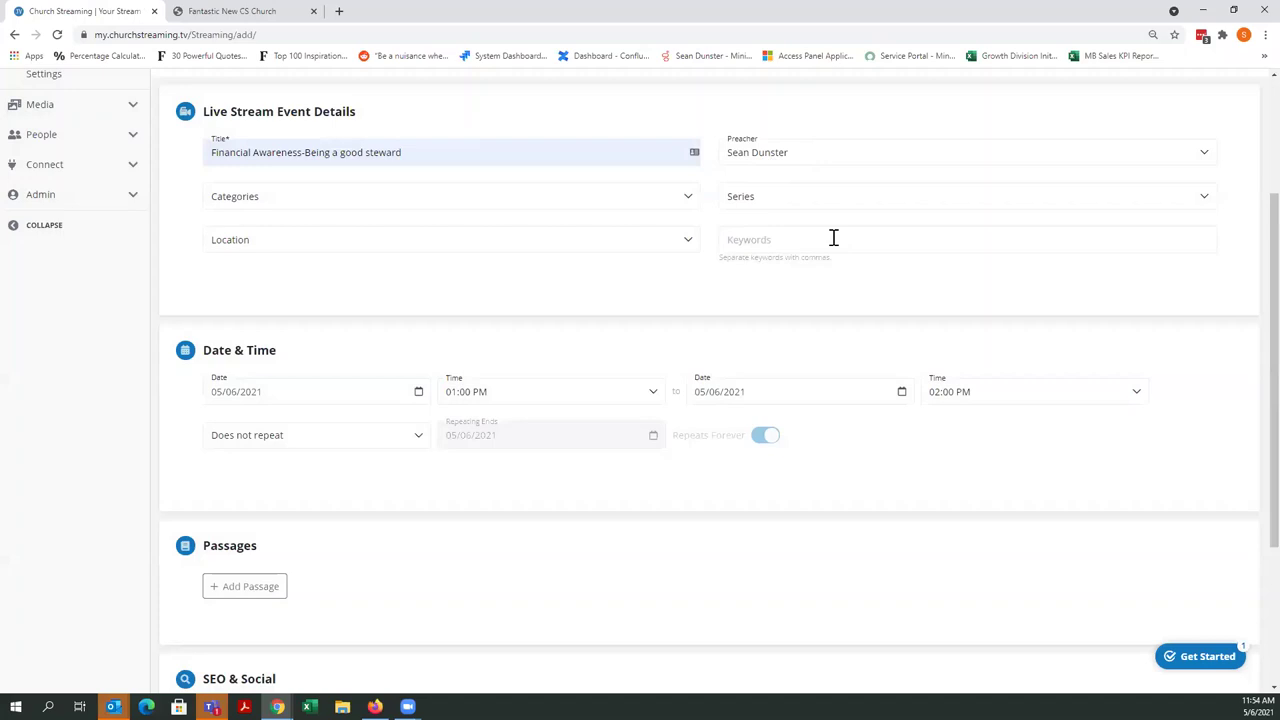
pyautogui.click(768, 204)
# Assign the Financial Awareness series and the keywords finances, money, steward.
pyautogui.click(781, 258)
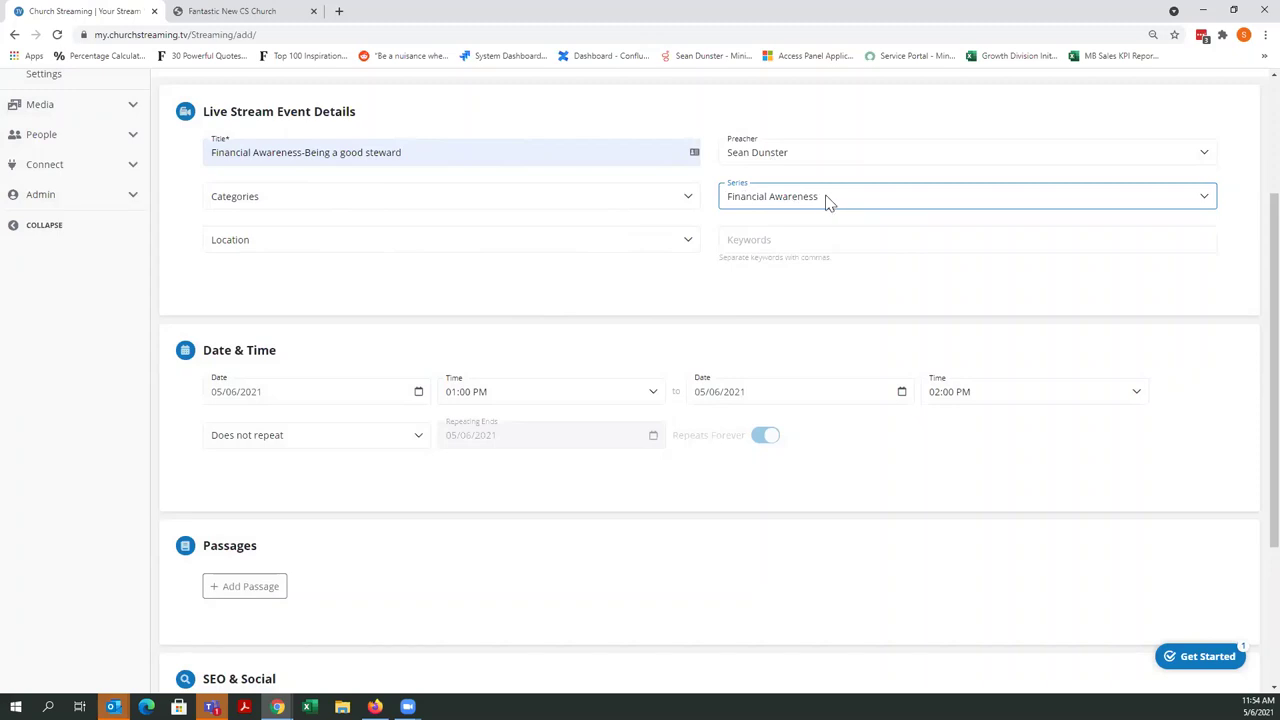
pyautogui.click(745, 241)
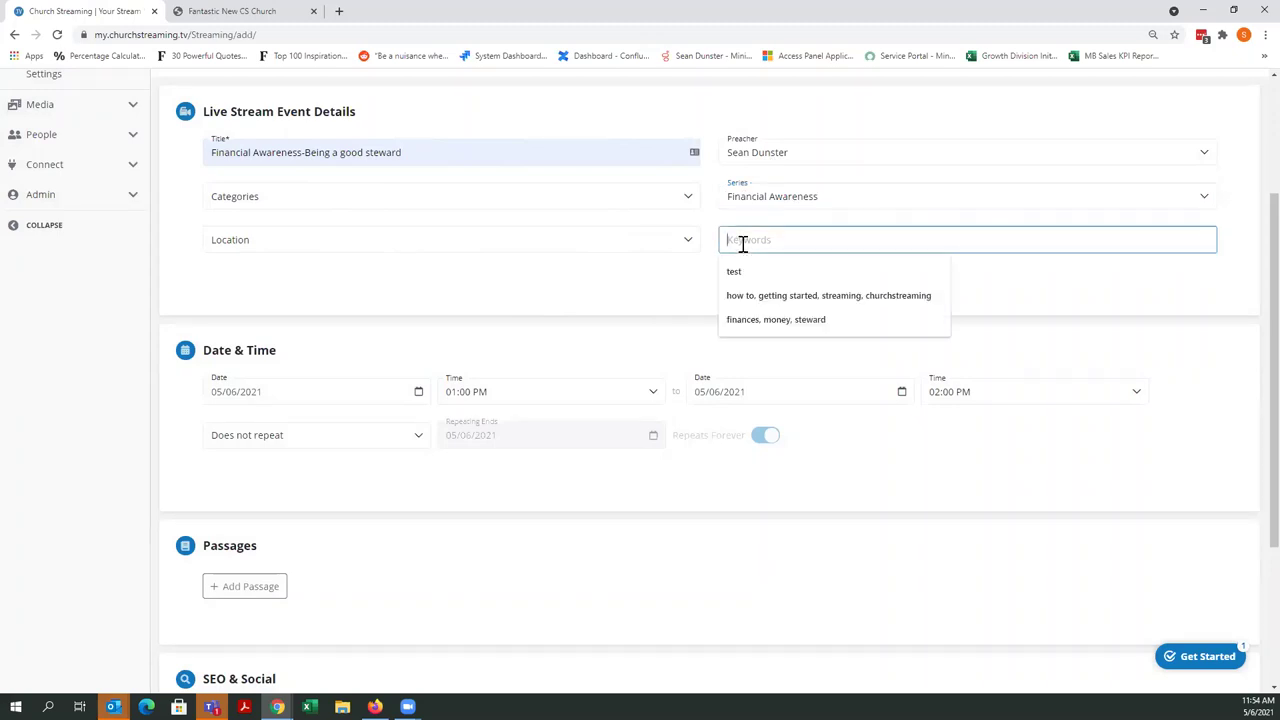
pyautogui.click(762, 320)
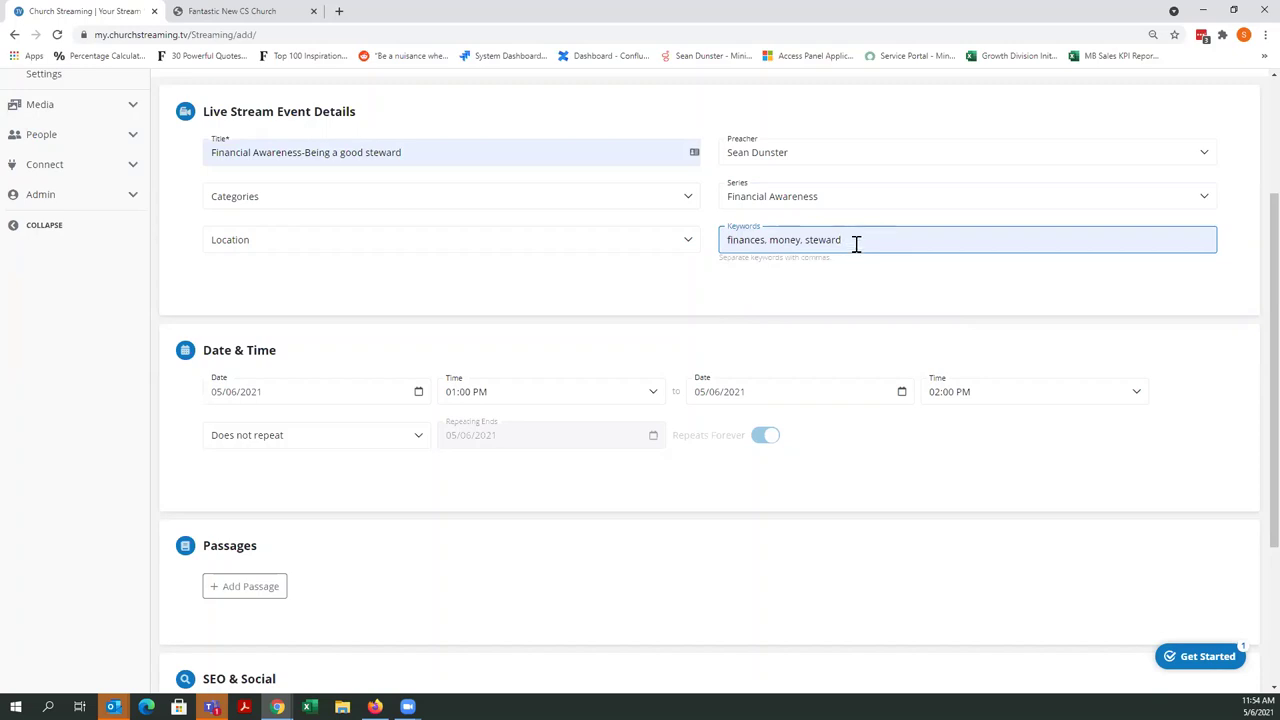
pyautogui.scroll(-3, 856, 244)
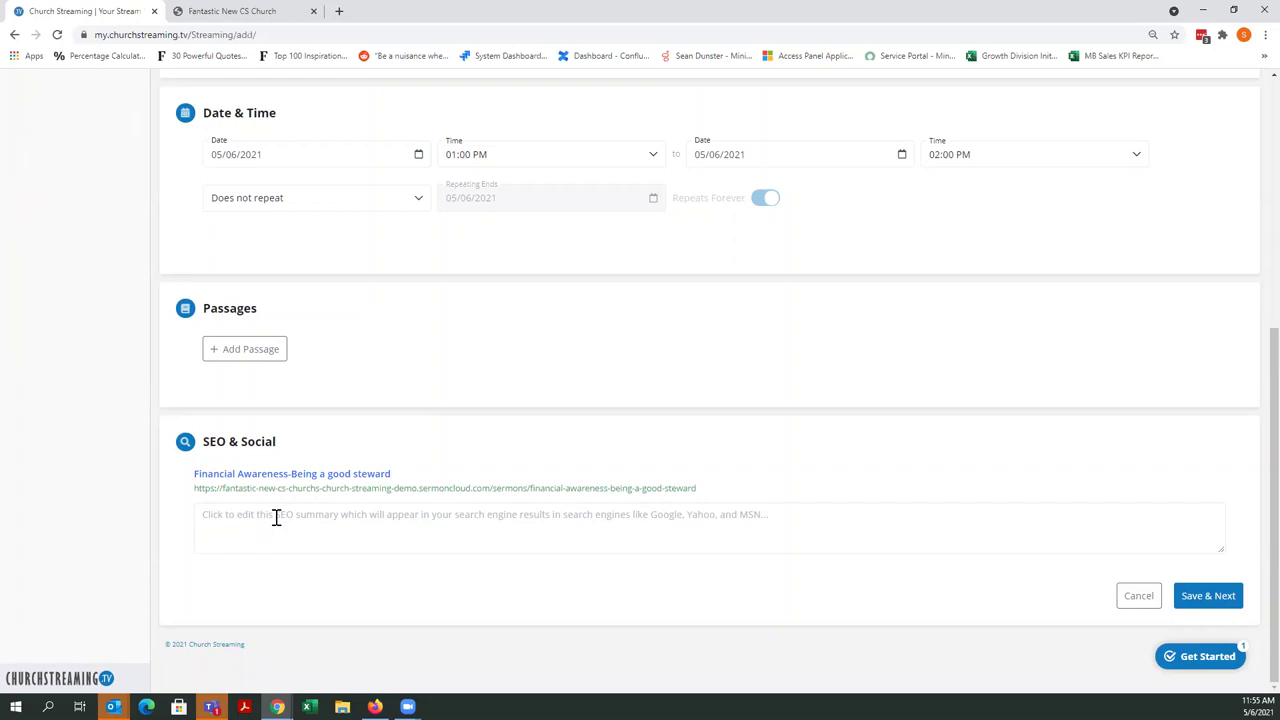
# Copy the keywords into the SEO Summary and append 'my church' to them.
pyautogui.click(276, 517)
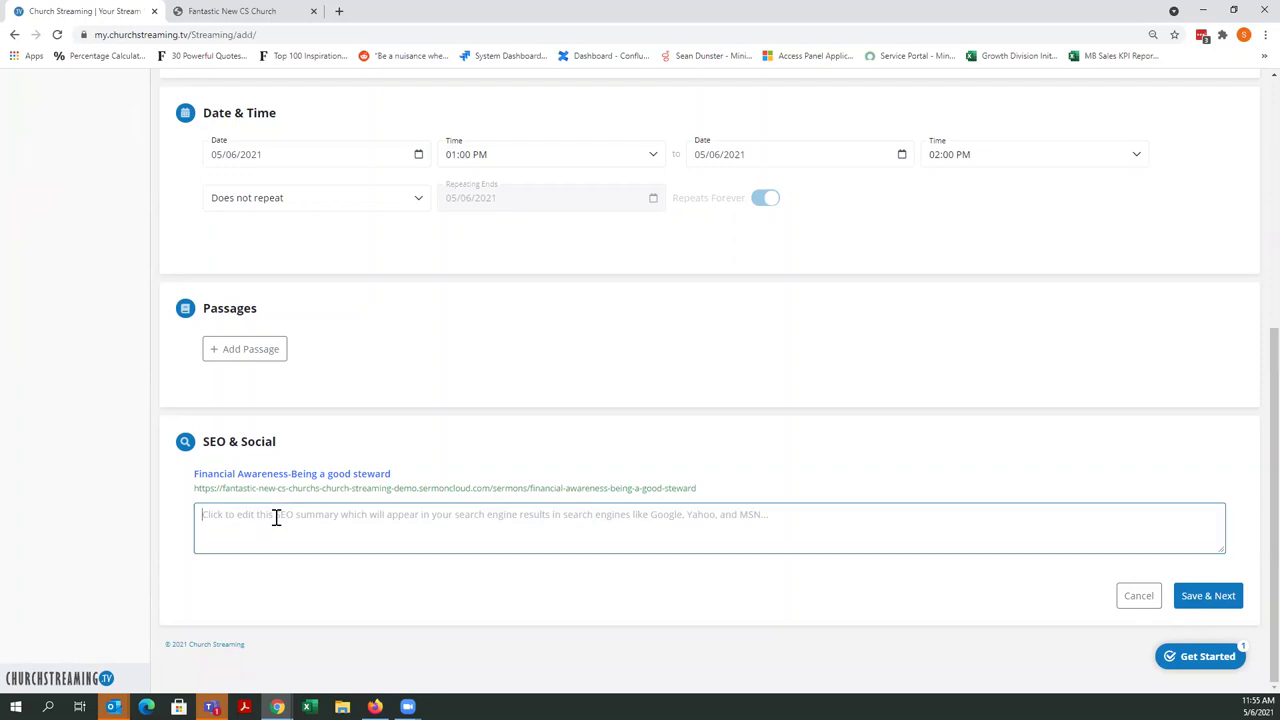
pyautogui.scroll(5, 914, 271)
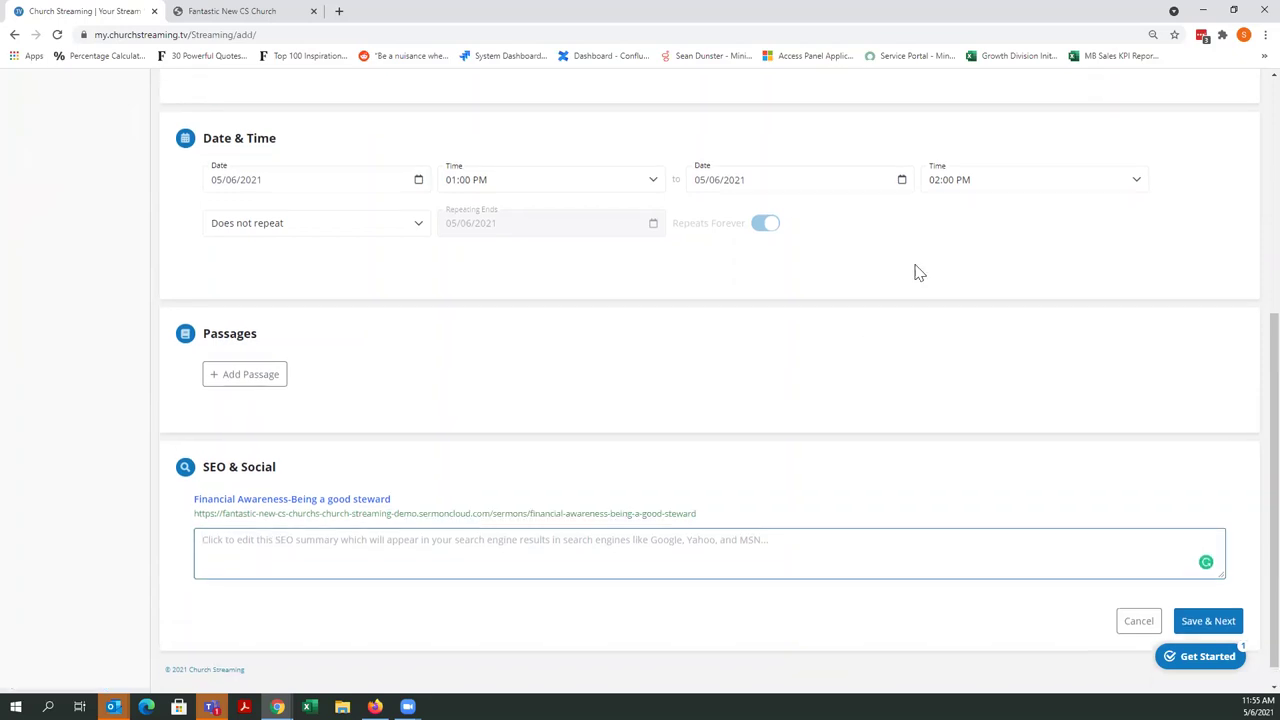
pyautogui.moveTo(849, 338); pyautogui.dragTo(677, 357)
pyautogui.hotkey('ctrl', 'c')
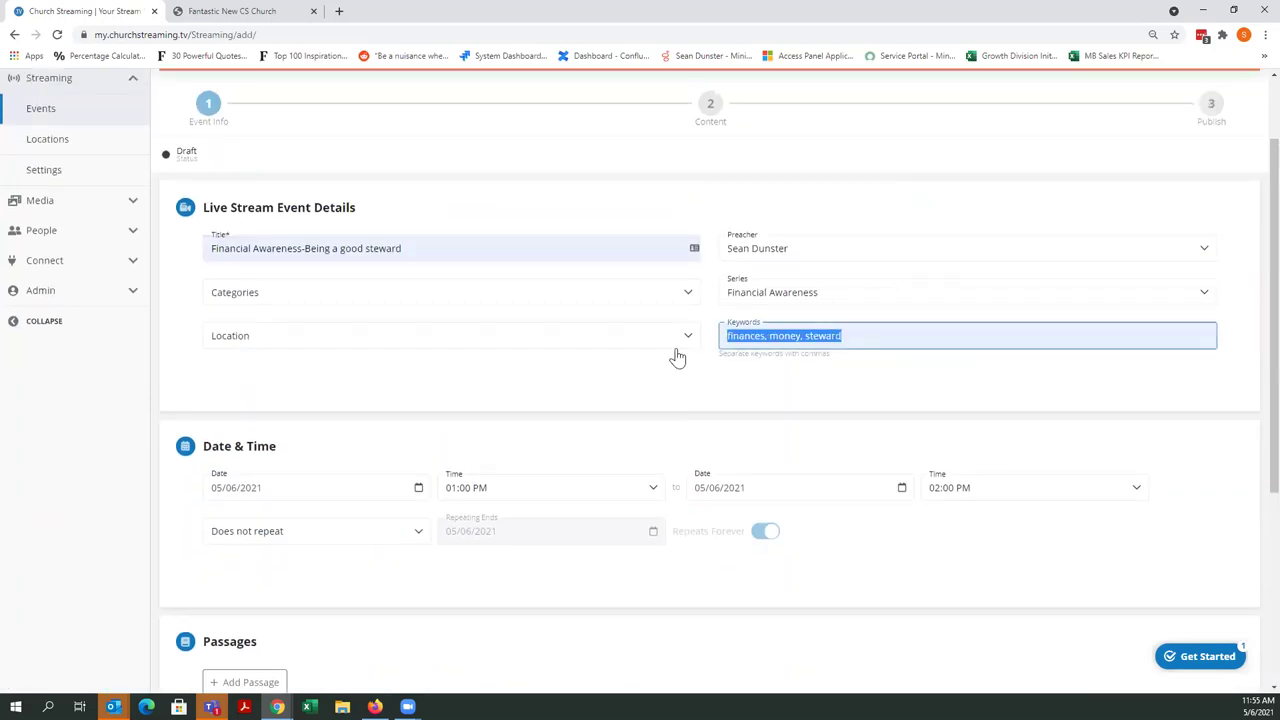
pyautogui.scroll(-3, 589, 534)
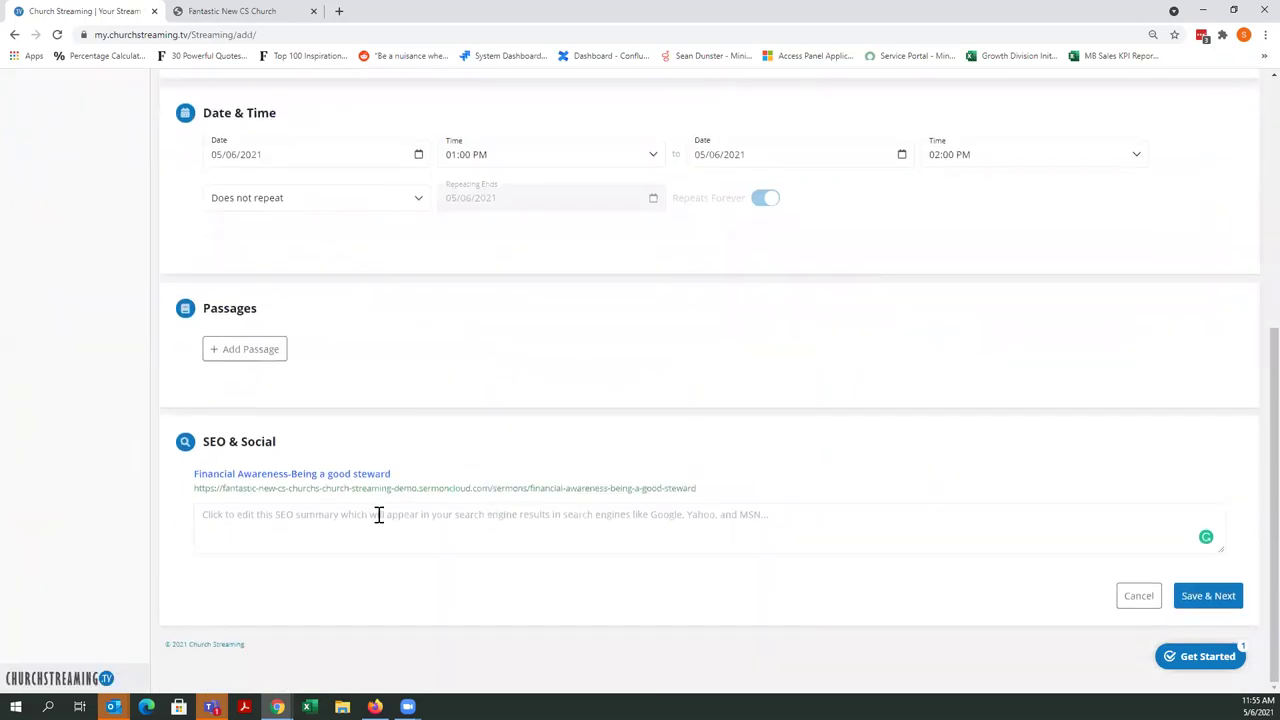
pyautogui.click(379, 515)
pyautogui.hotkey('ctrl', 'v')
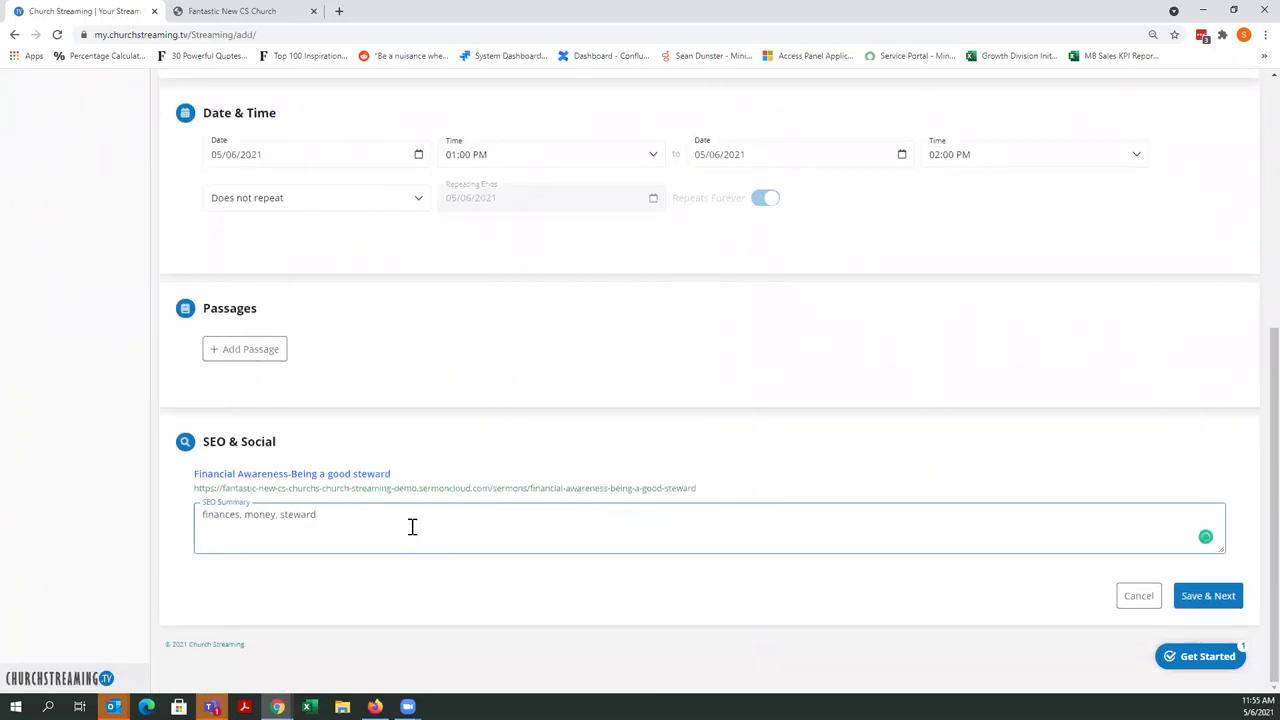
pyautogui.write('. ')
pyautogui.write('my church')
# Start a scripture passage using the ESV translation and the book of Acts.
pyautogui.click(262, 349)
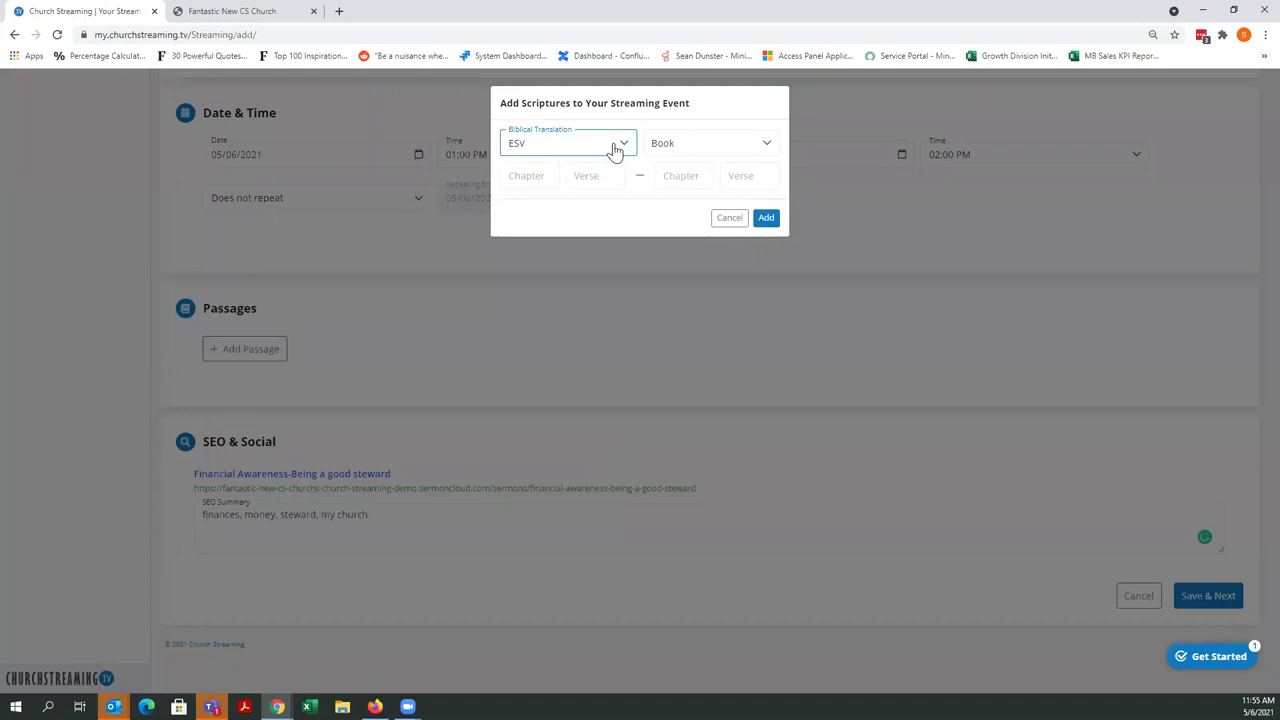
pyautogui.click(615, 149)
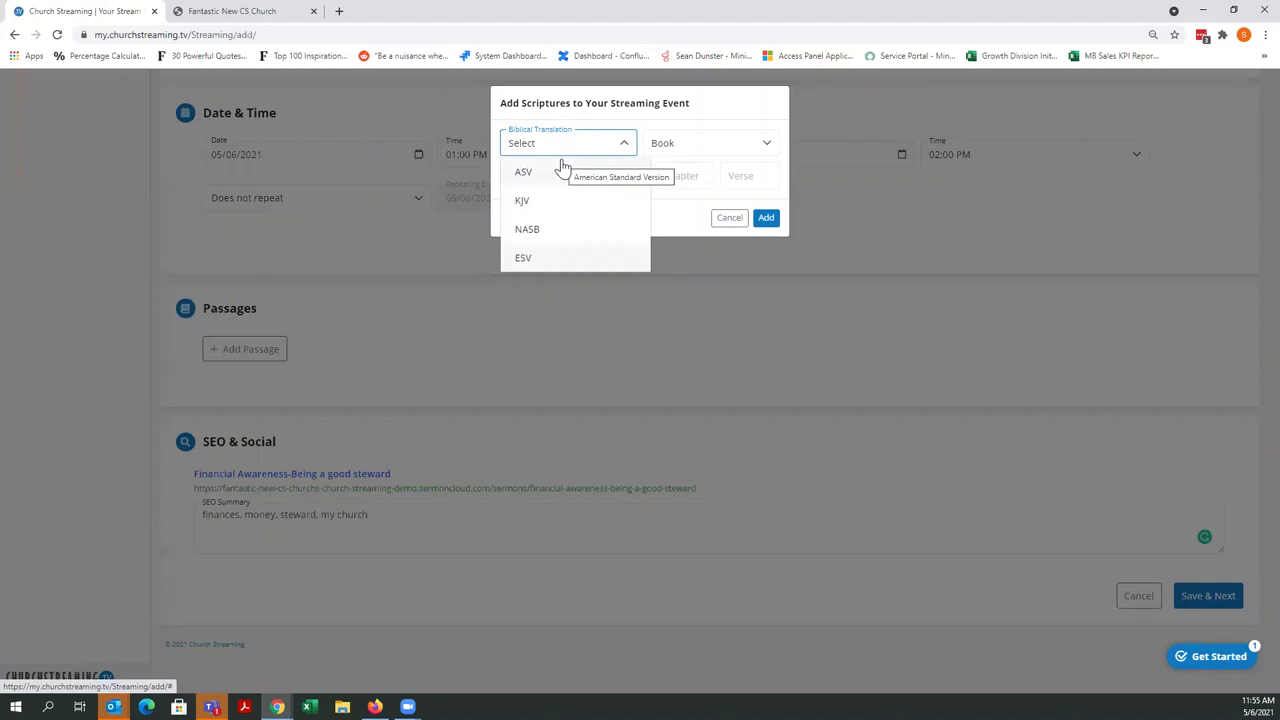
pyautogui.click(550, 260)
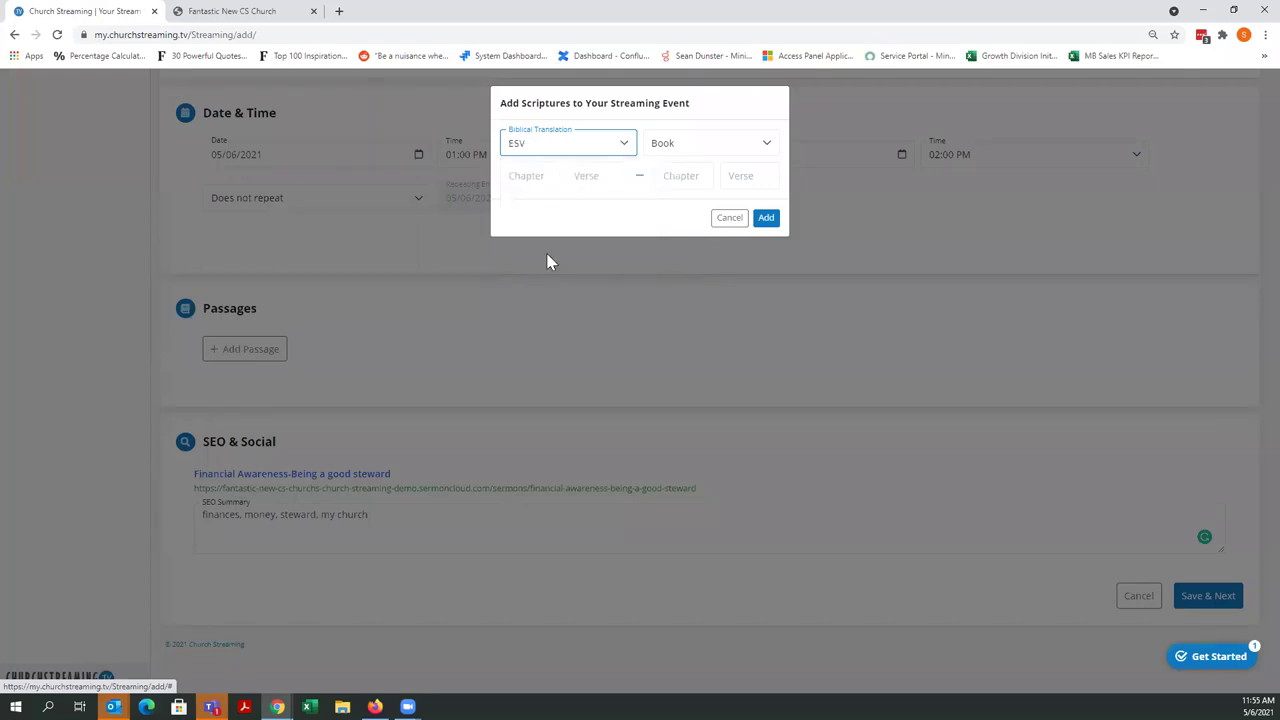
pyautogui.click(714, 153)
pyautogui.scroll(-4, 757, 229)
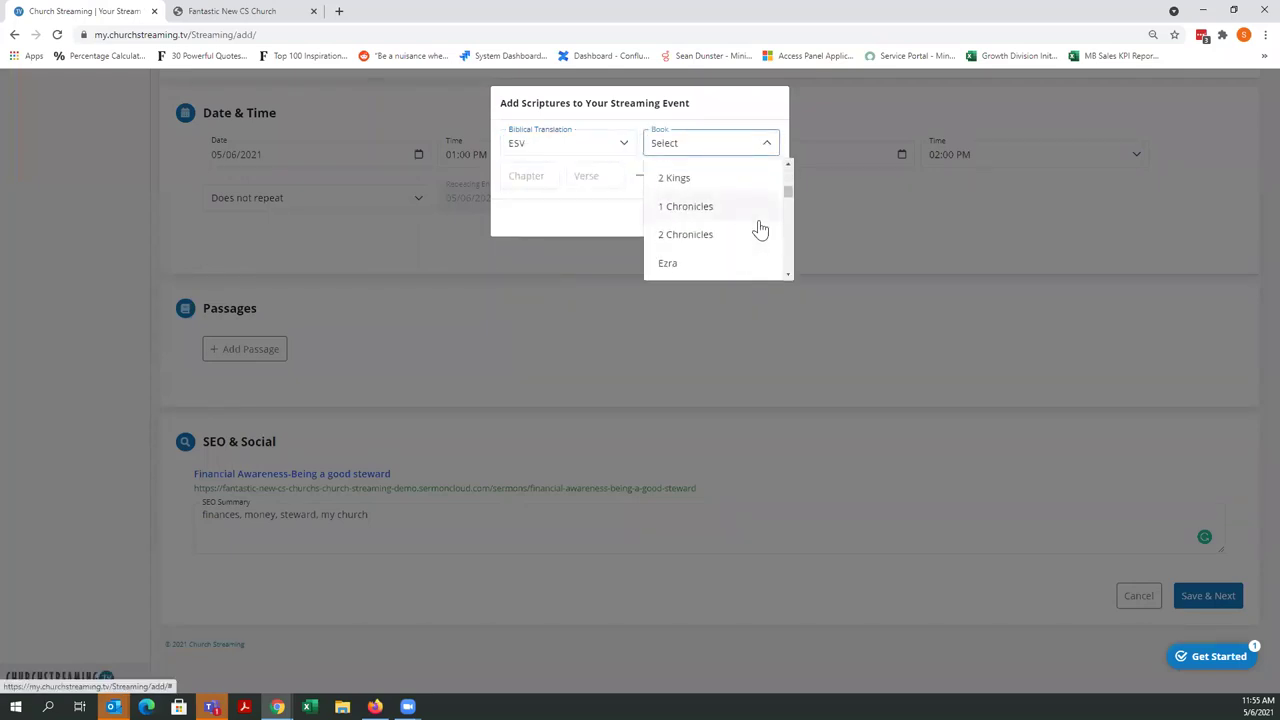
pyautogui.scroll(-5, 758, 229)
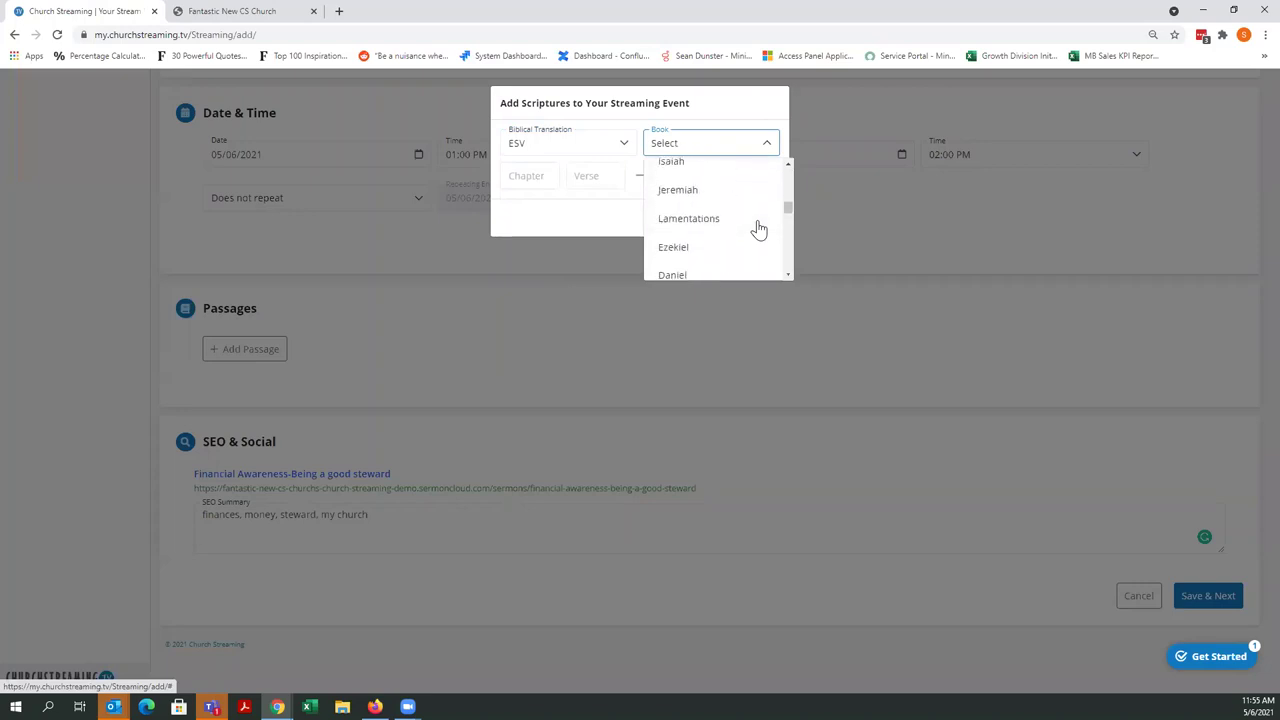
pyautogui.scroll(-5, 758, 229)
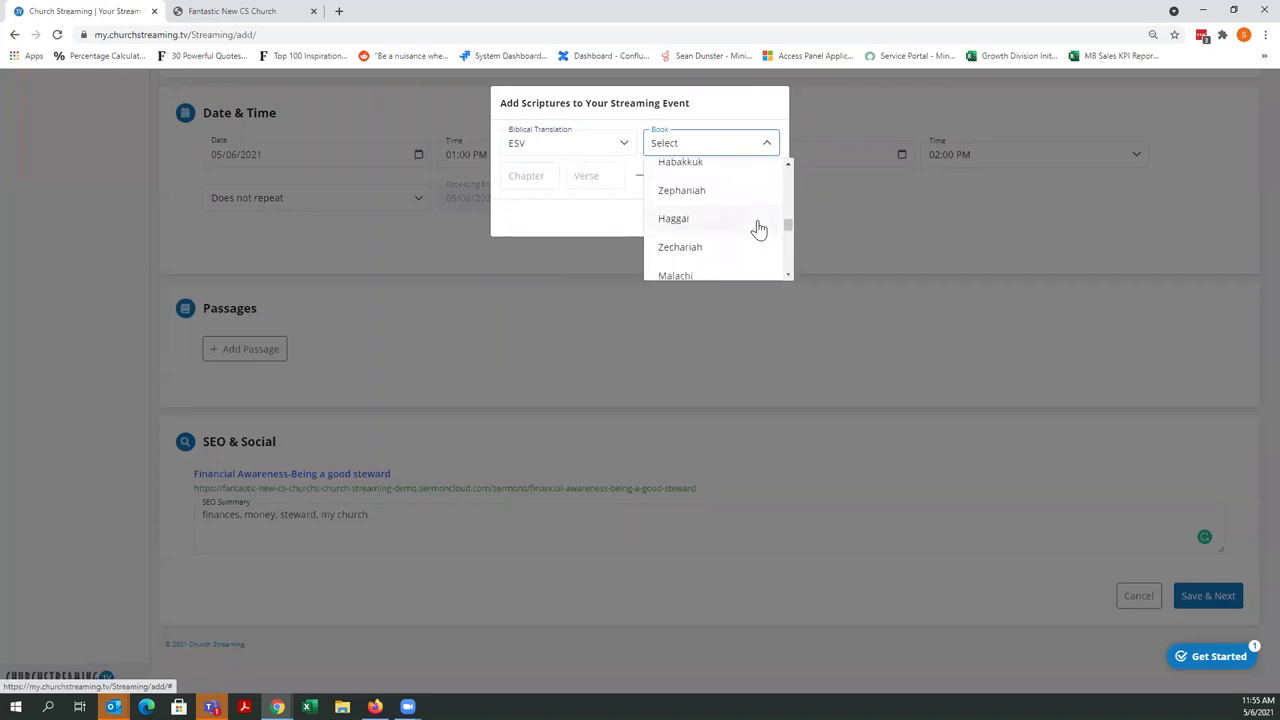
pyautogui.scroll(-4, 758, 229)
pyautogui.click(703, 164)
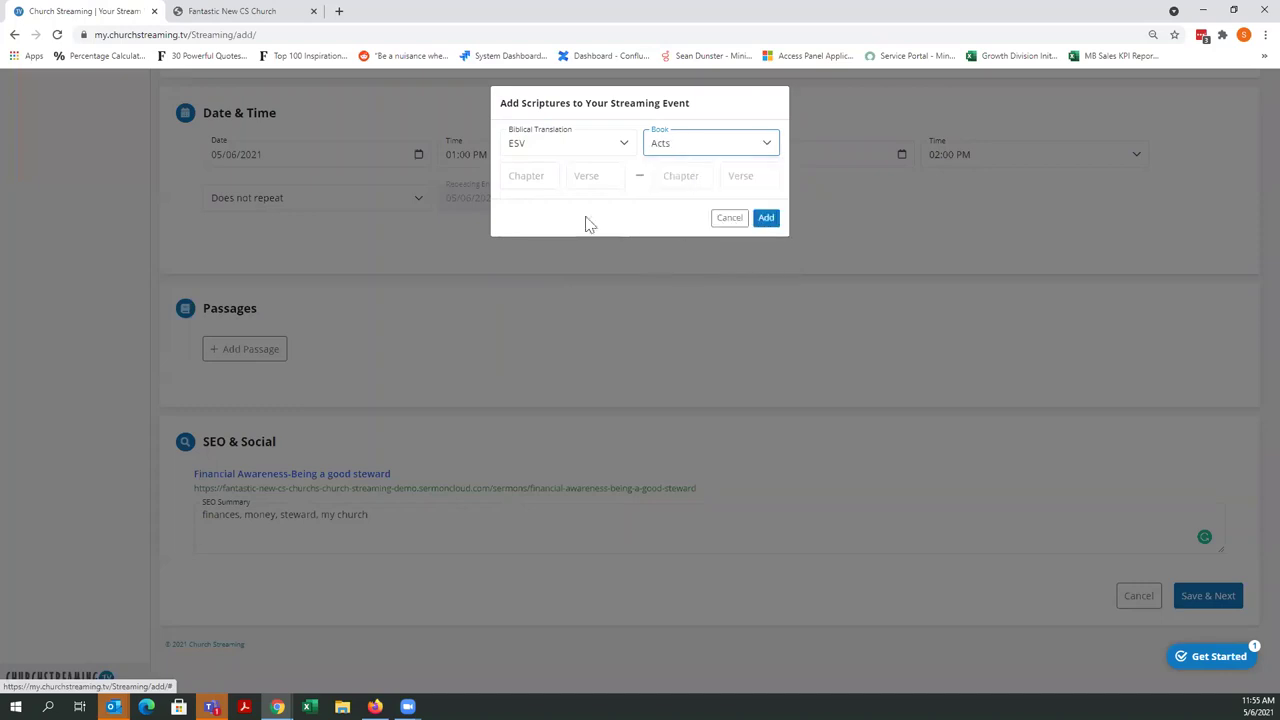
# Set the passage range to chapter 5 verse 2 through chapter 5 verse 5 and add it.
pyautogui.click(519, 176)
pyautogui.write('5')
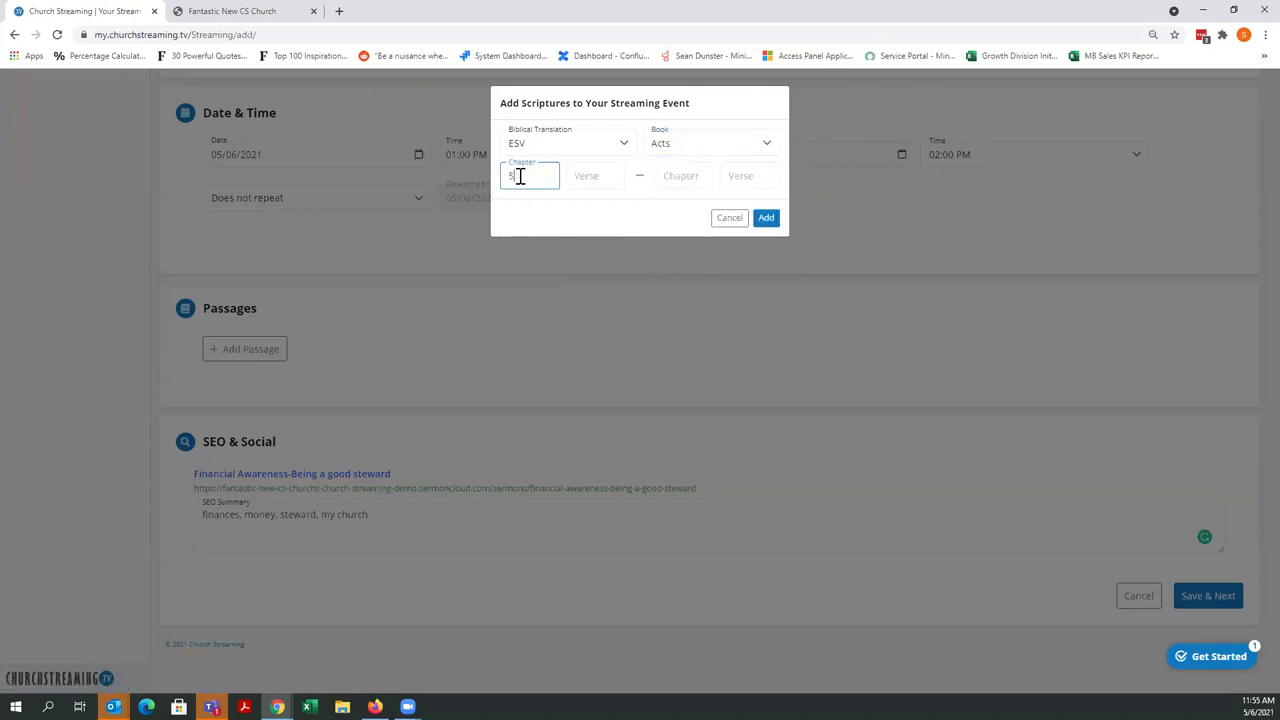
pyautogui.click(582, 175)
pyautogui.write('2')
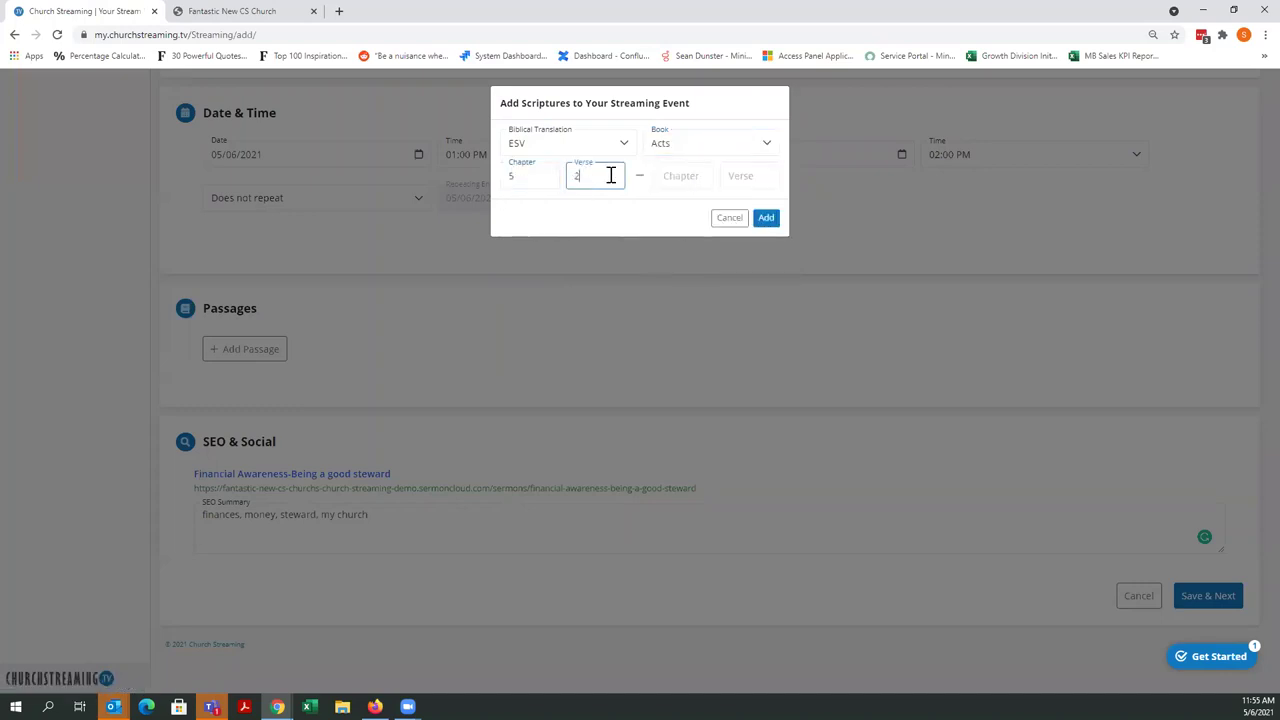
pyautogui.click(693, 176)
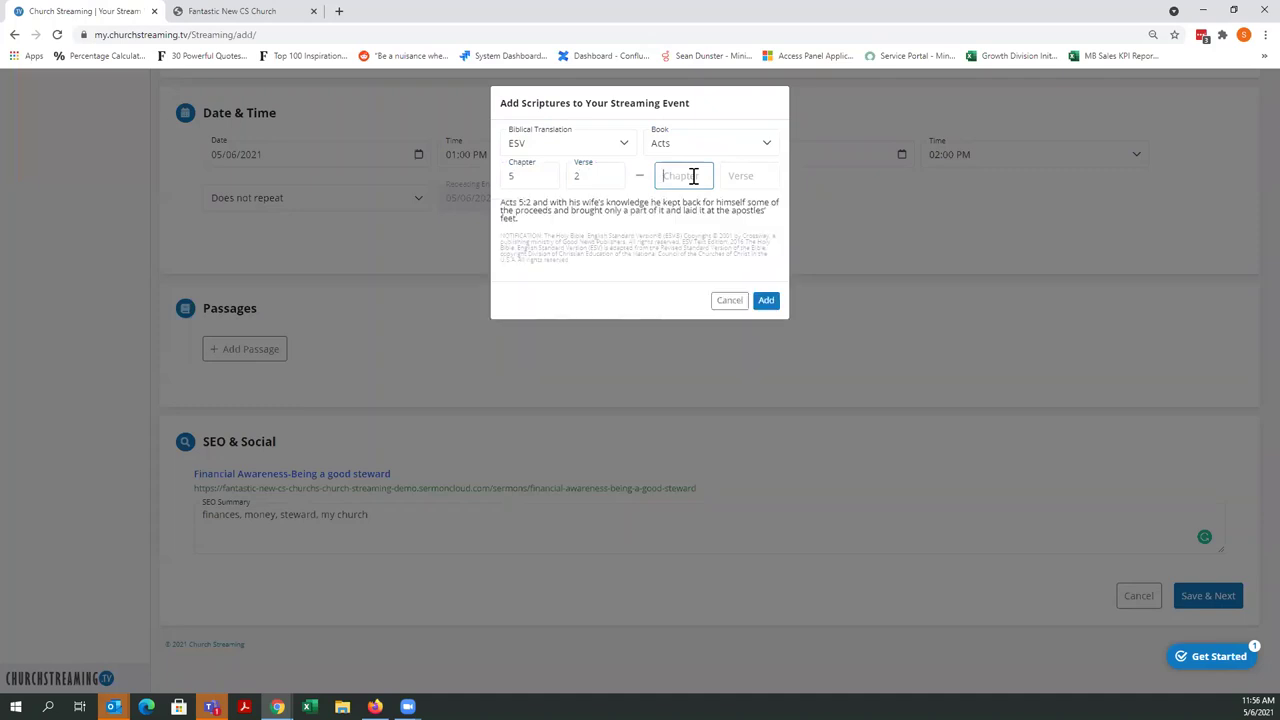
pyautogui.write('5')
pyautogui.click(741, 176)
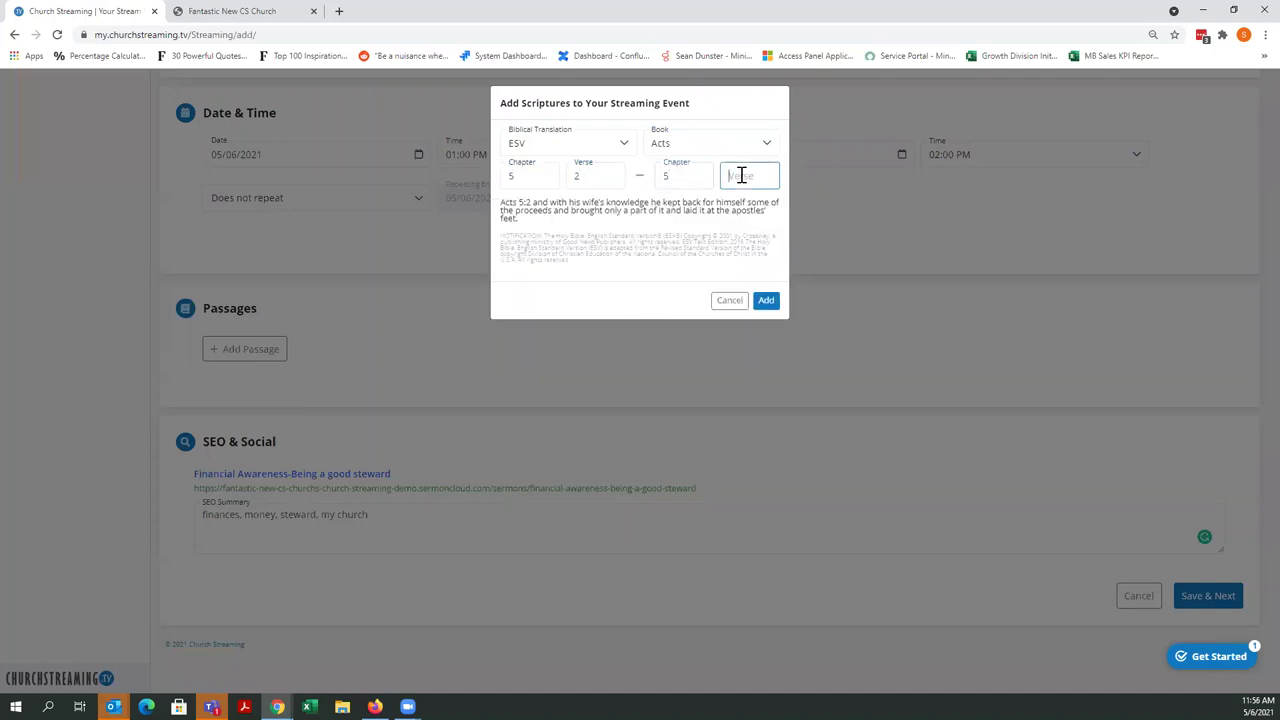
pyautogui.write('5')
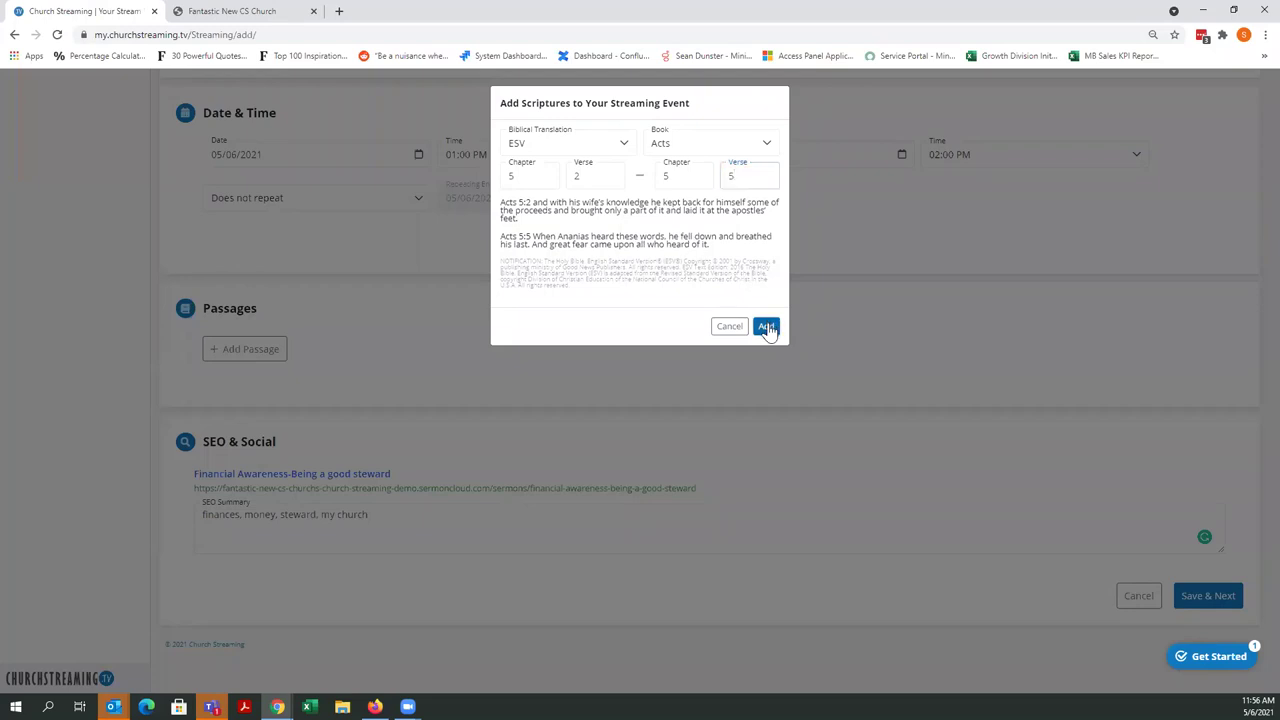
pyautogui.click(766, 328)
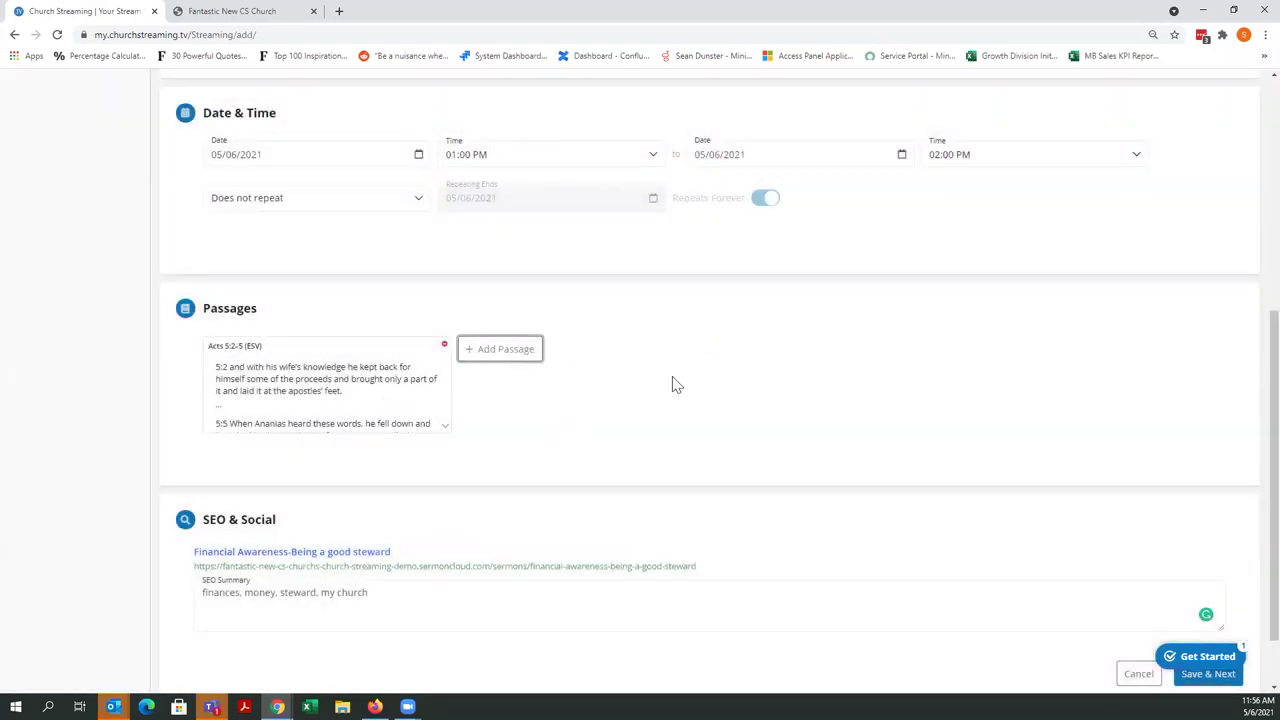
pyautogui.scroll(-1, 393, 393)
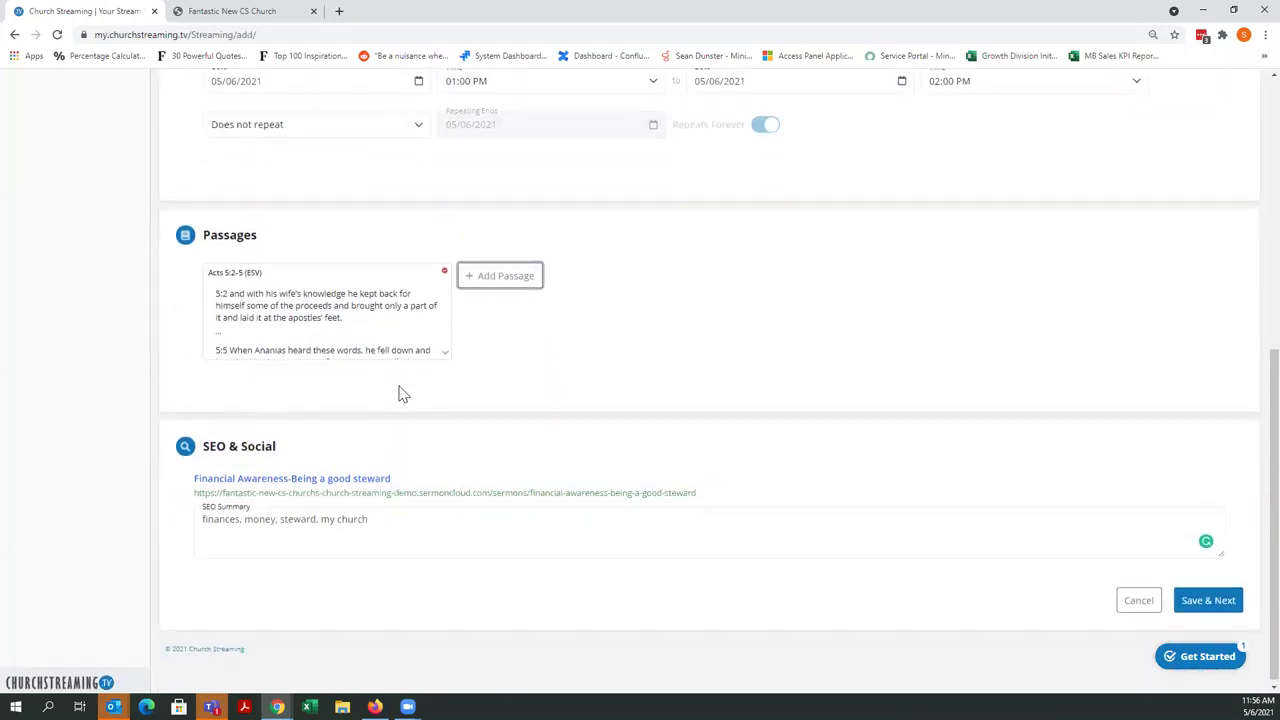
pyautogui.scroll(4, 398, 393)
pyautogui.scroll(-2, 398, 393)
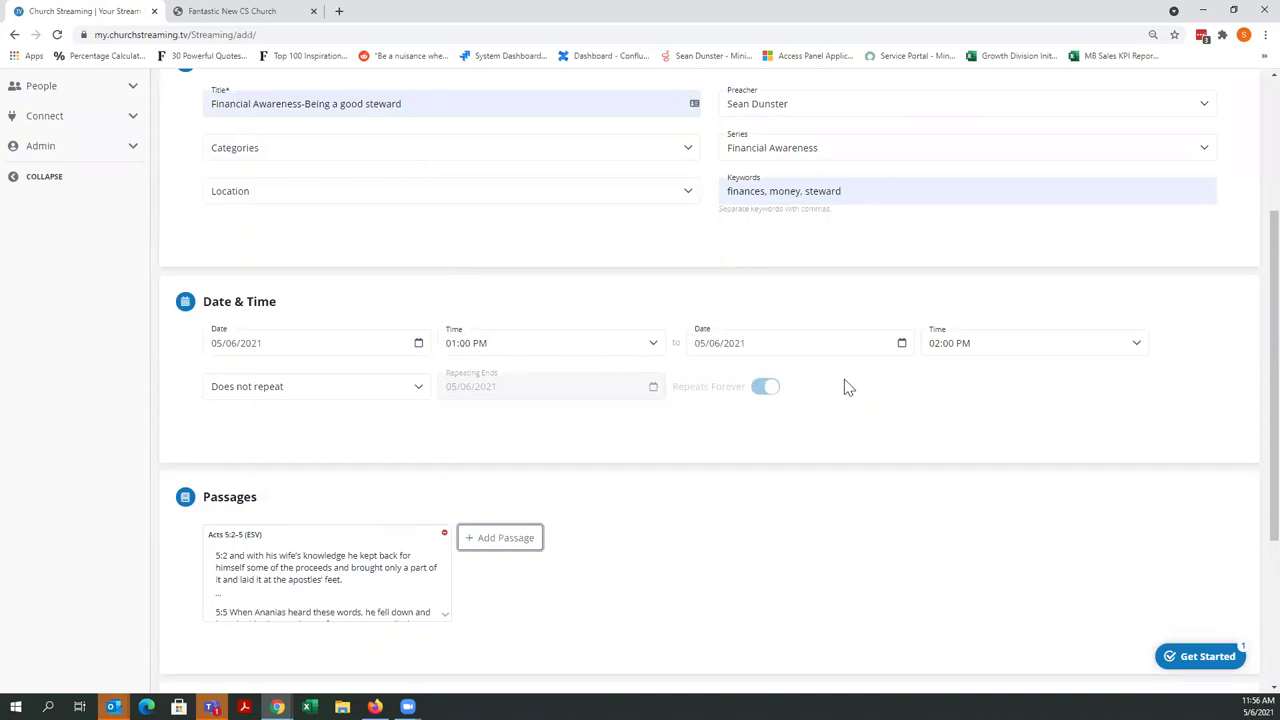
# Set the location to the Fantastic New CS Church demo location and save the event info.
pyautogui.click(606, 194)
pyautogui.click(350, 249)
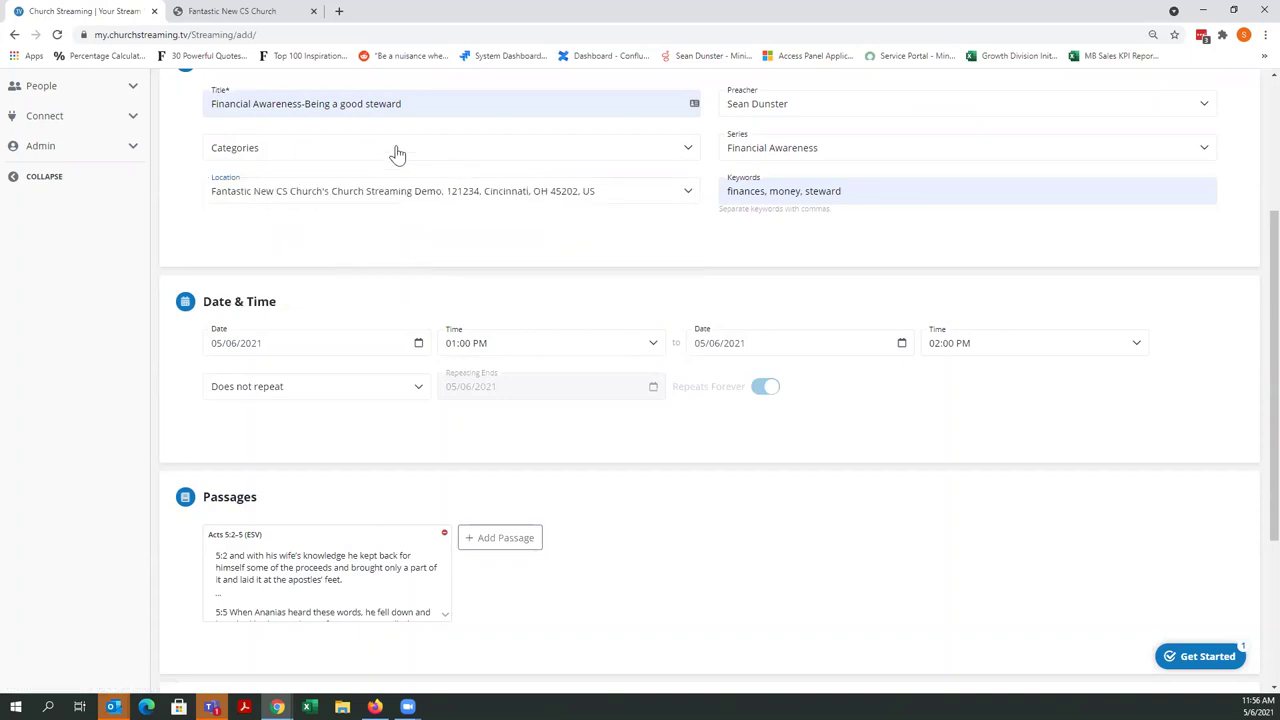
pyautogui.scroll(2, 431, 197)
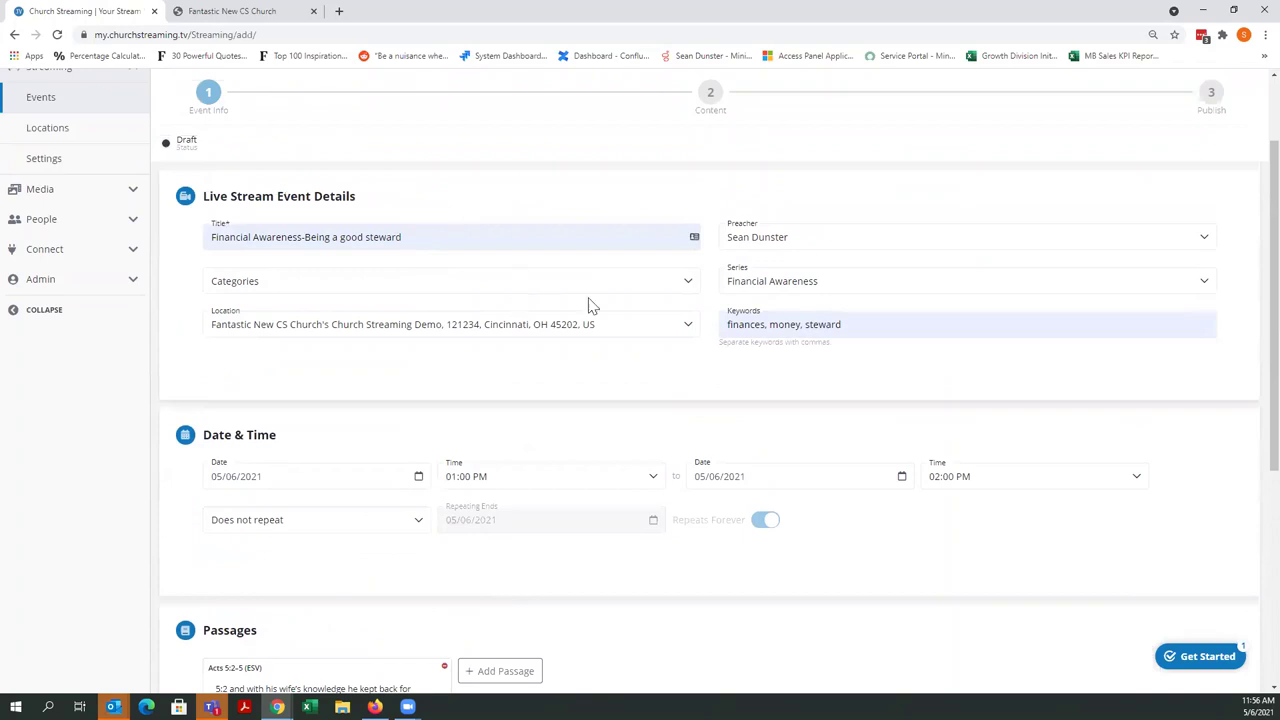
pyautogui.click(666, 290)
pyautogui.click(537, 292)
pyautogui.scroll(-5, 537, 294)
pyautogui.click(1212, 598)
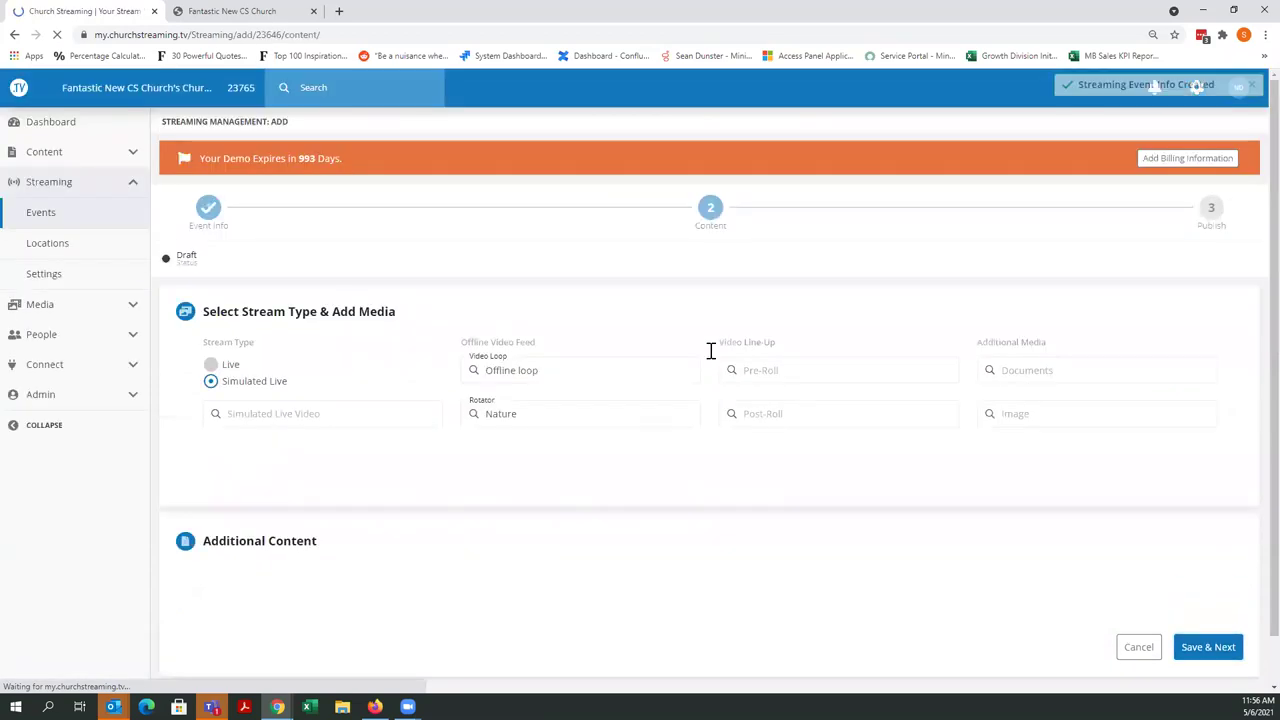
# Make the stream Live with the note 'This is a message about being a good steward' and save.
pyautogui.click(211, 366)
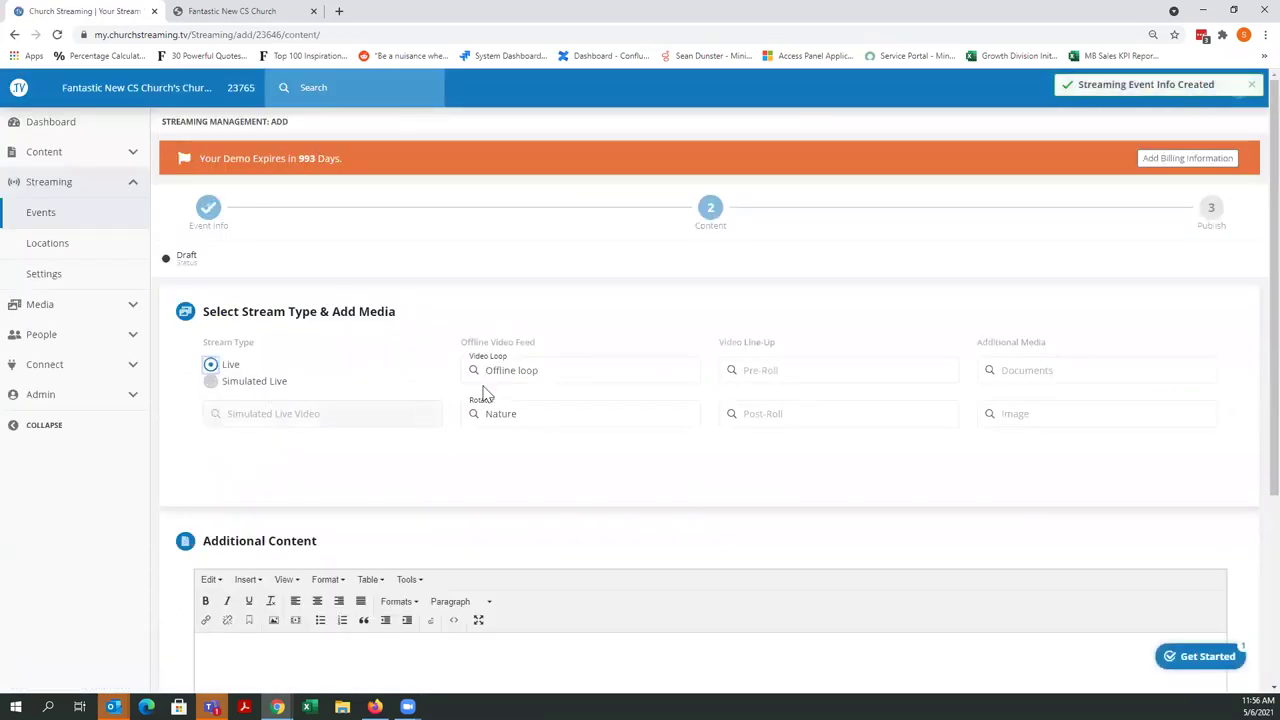
pyautogui.scroll(-3, 580, 380)
pyautogui.click(336, 399)
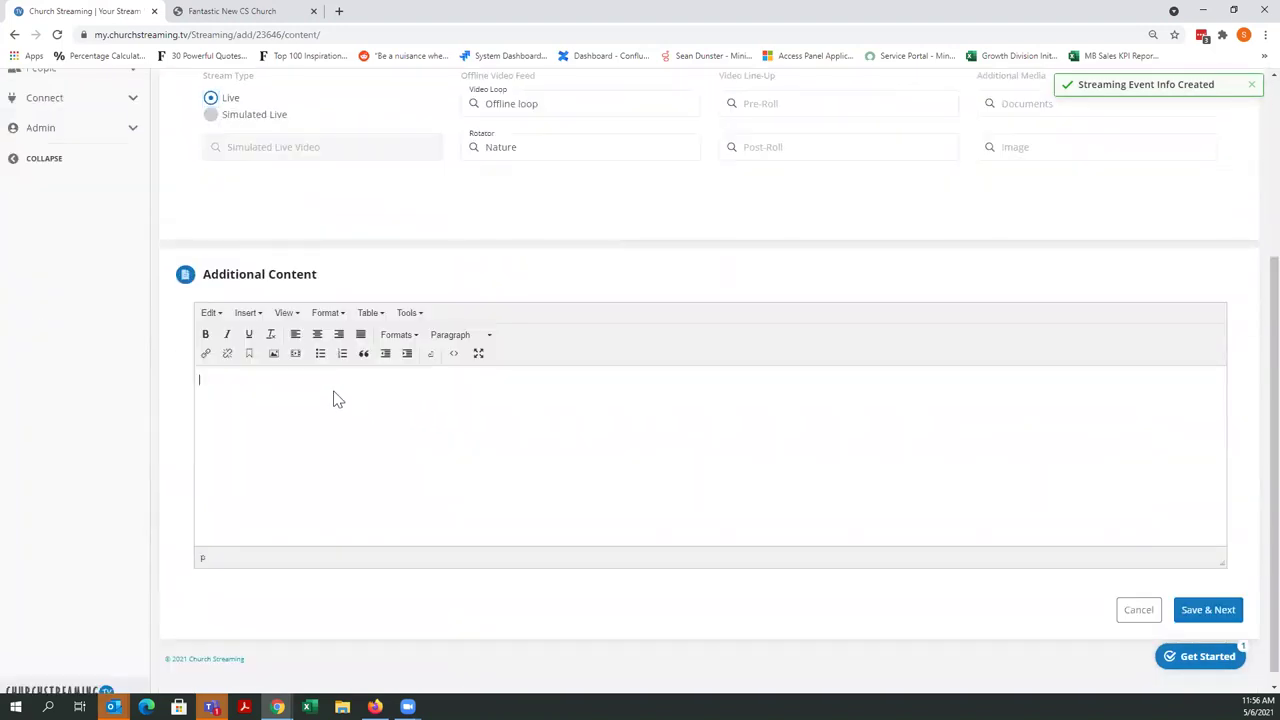
pyautogui.write('is')
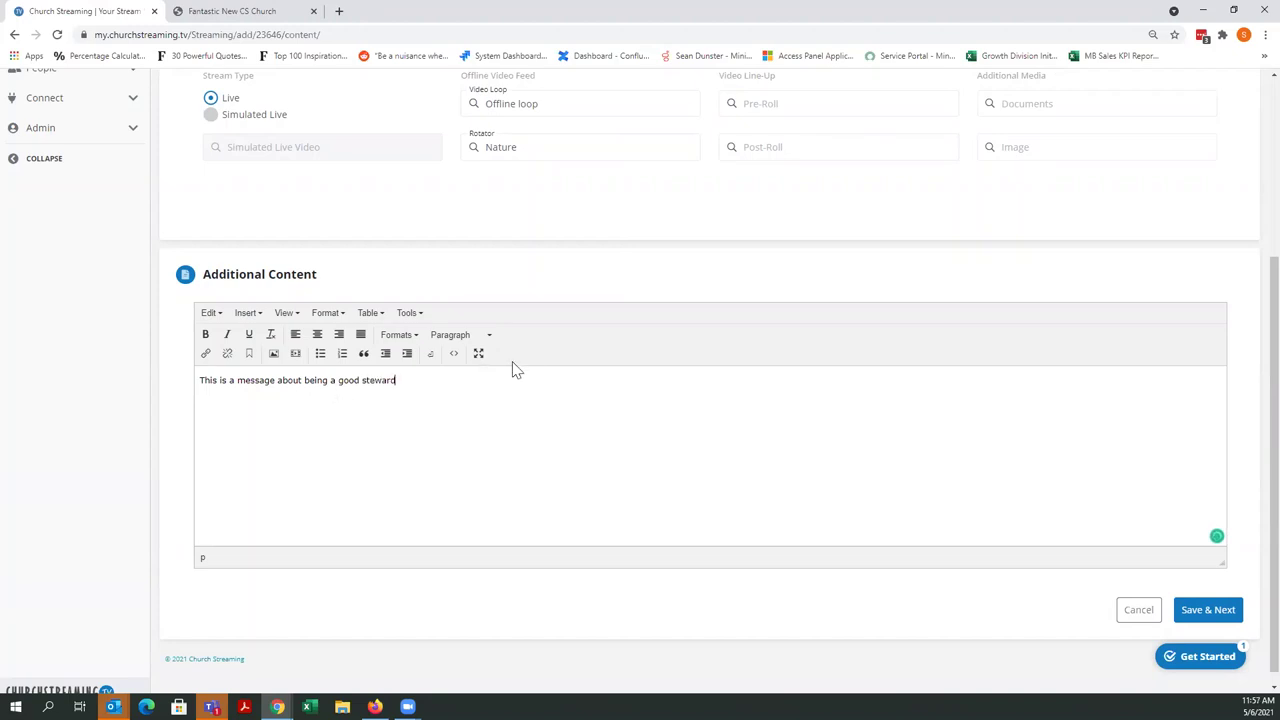
pyautogui.scroll(1, 523, 363)
pyautogui.scroll(-2, 530, 330)
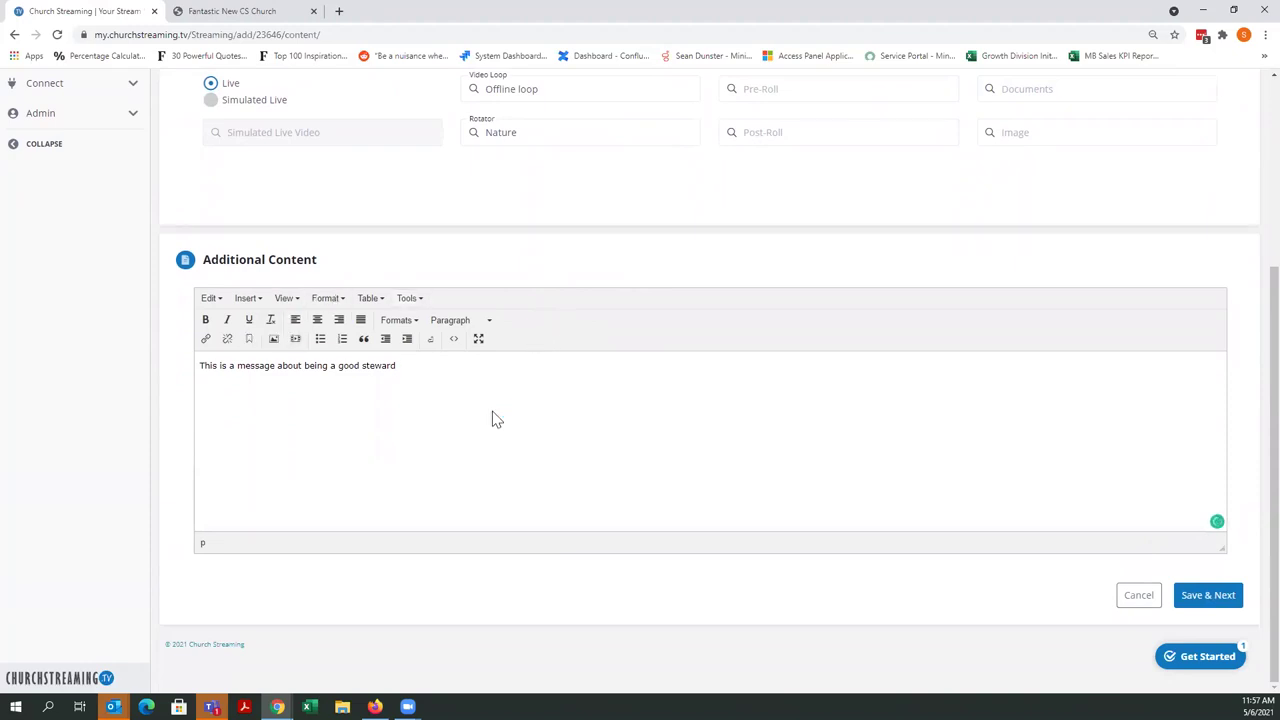
pyautogui.scroll(3, 491, 417)
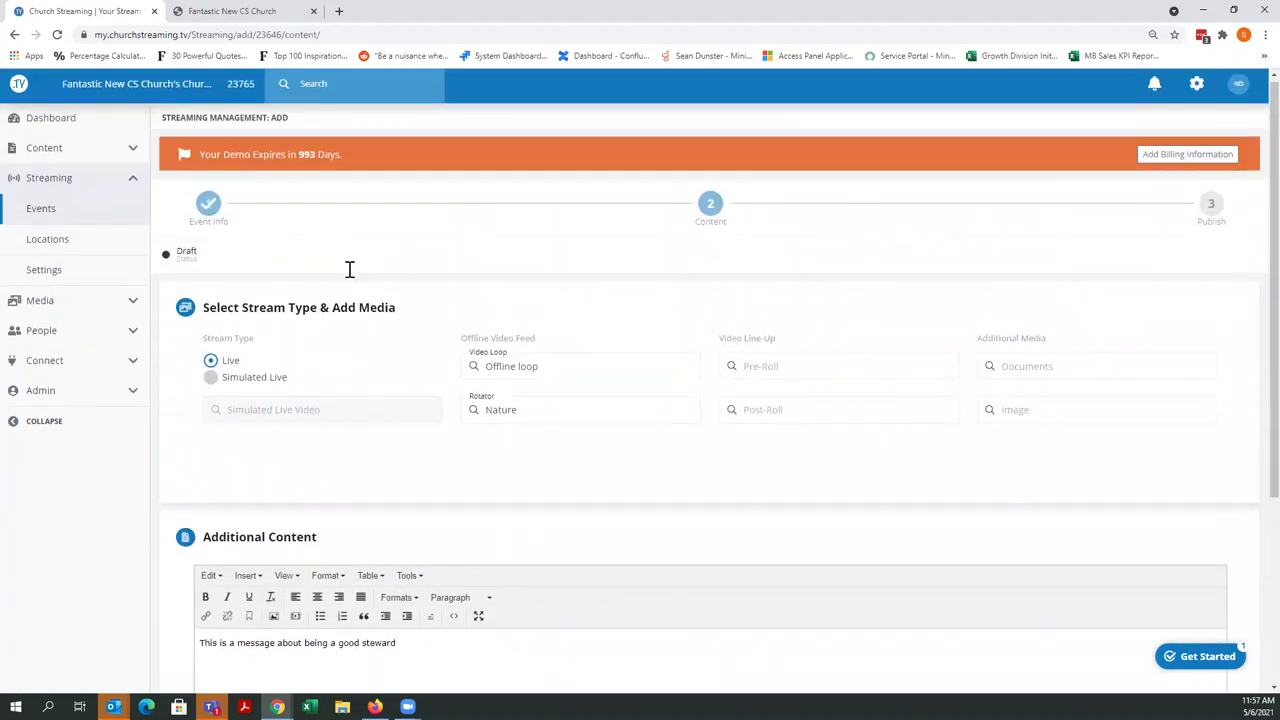
pyautogui.scroll(-3, 360, 290)
pyautogui.click(1208, 594)
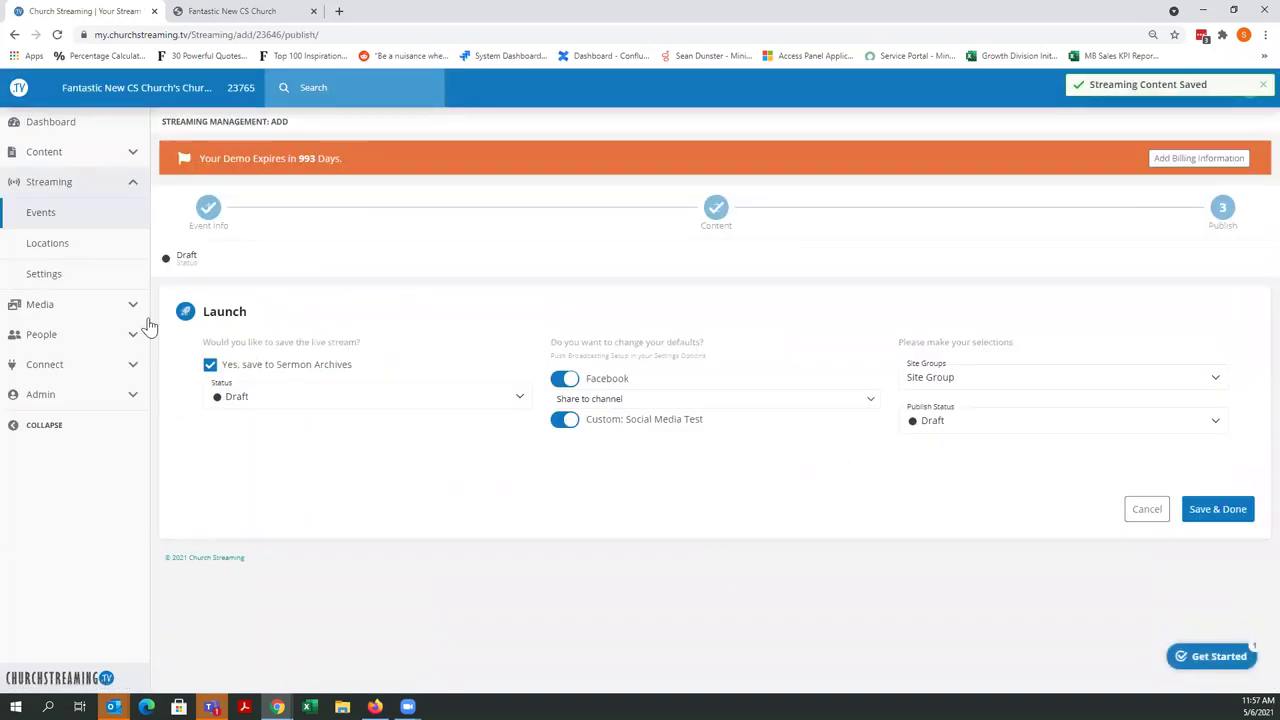
# Set archive and publish status to Publish, share to My Church, keep Site Group, and finish.
pyautogui.click(293, 398)
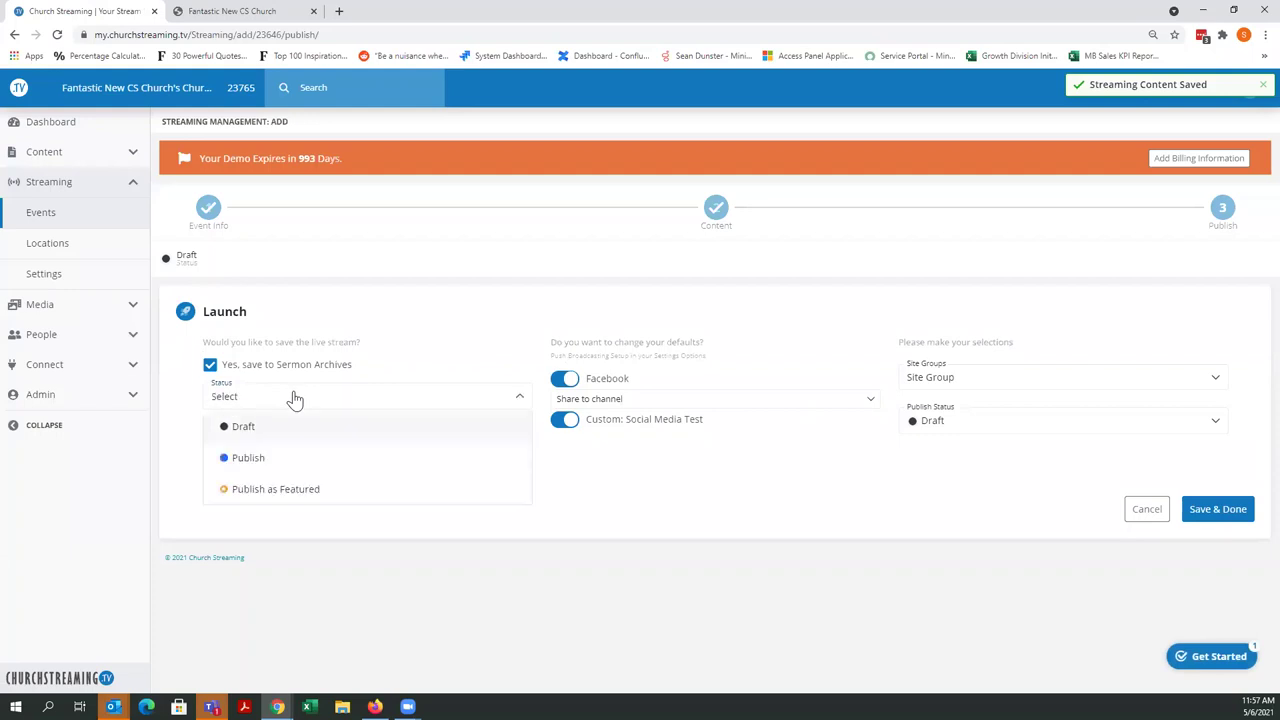
pyautogui.click(266, 460)
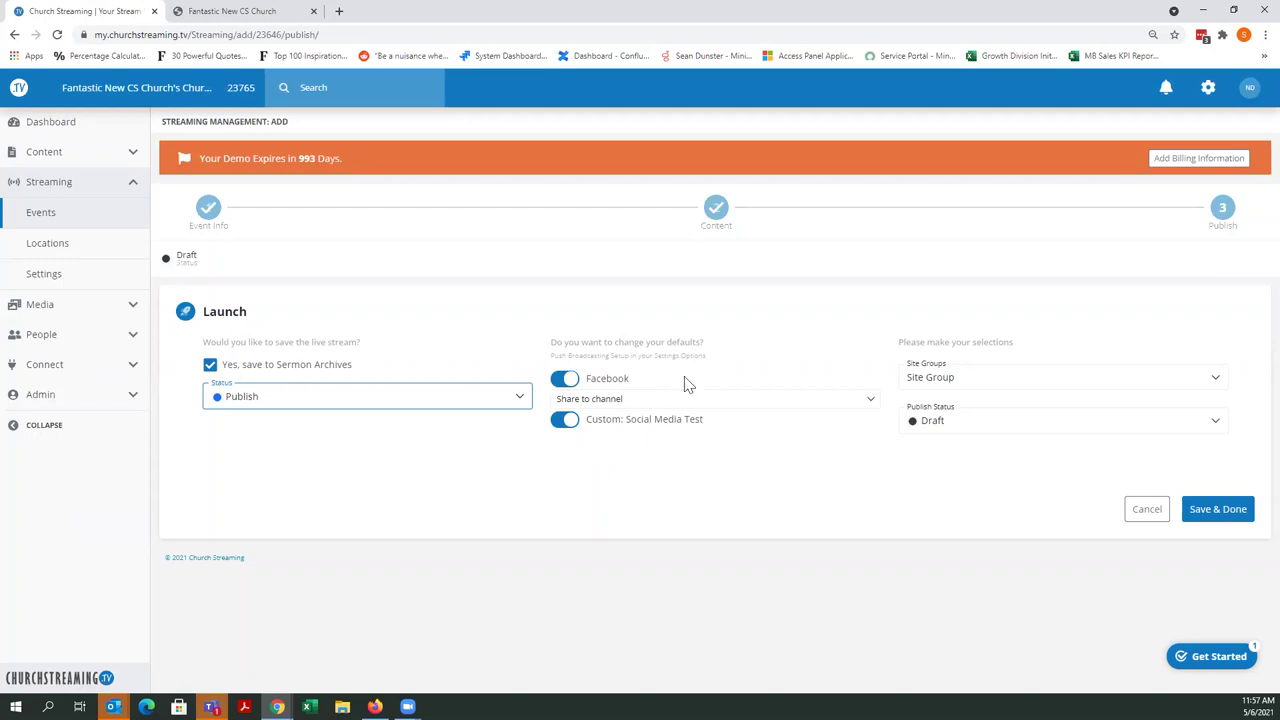
pyautogui.click(590, 404)
pyautogui.click(589, 451)
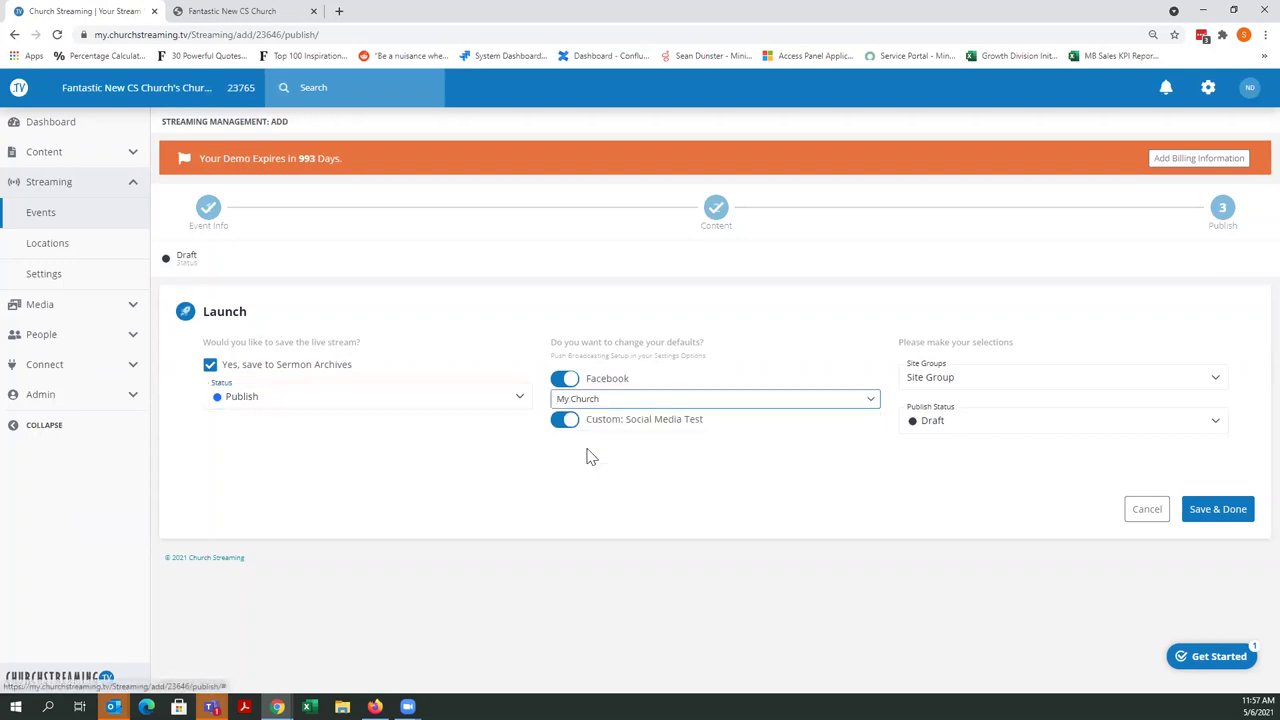
pyautogui.click(995, 385)
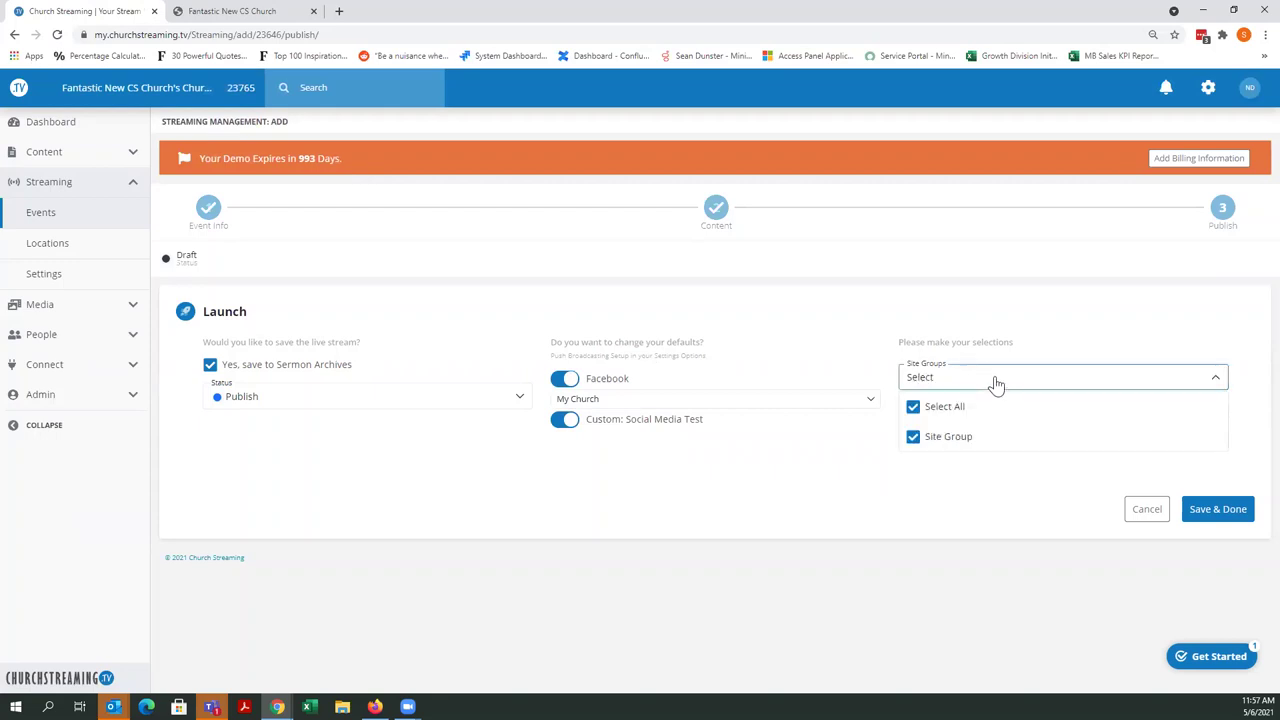
pyautogui.click(997, 345)
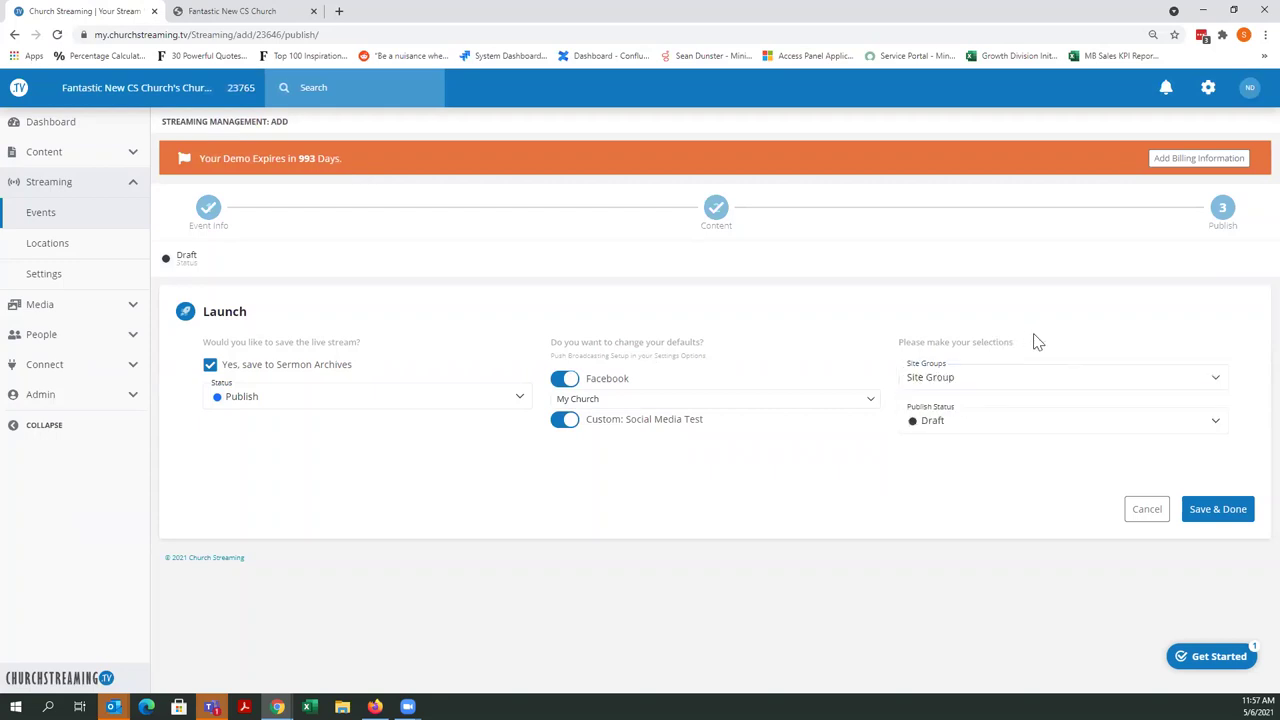
pyautogui.click(993, 430)
pyautogui.click(960, 485)
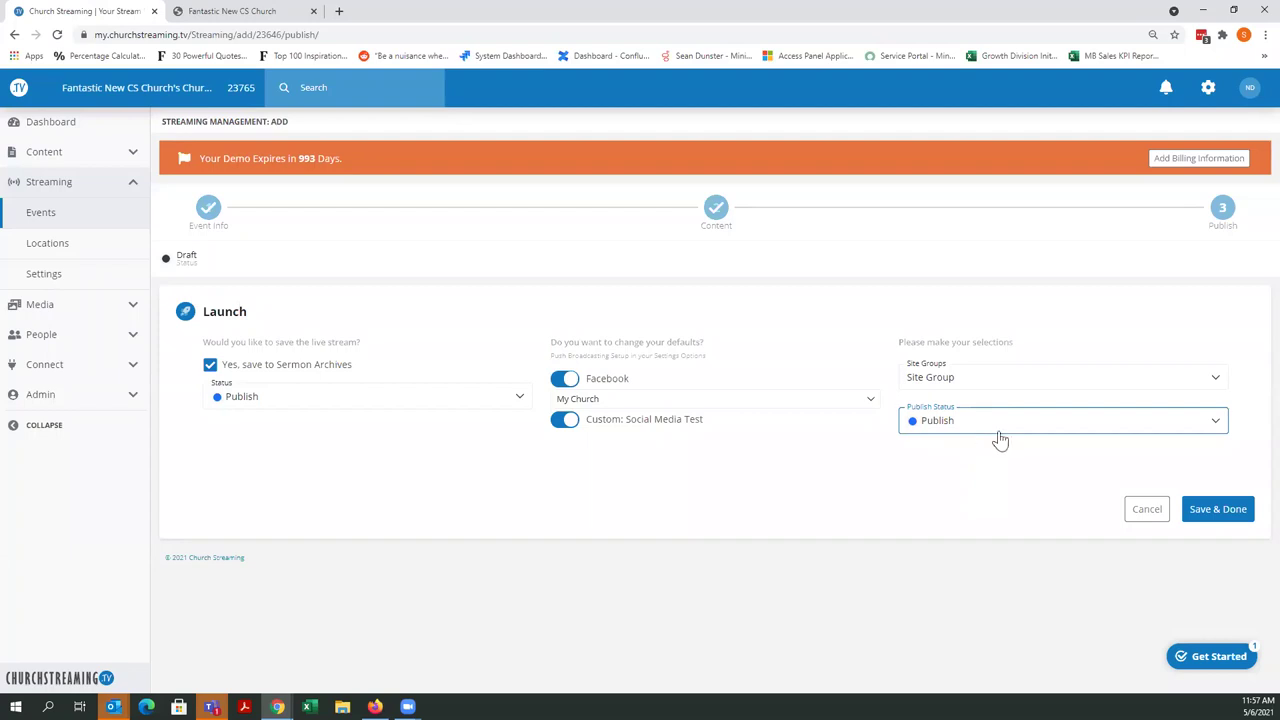
pyautogui.click(1208, 512)
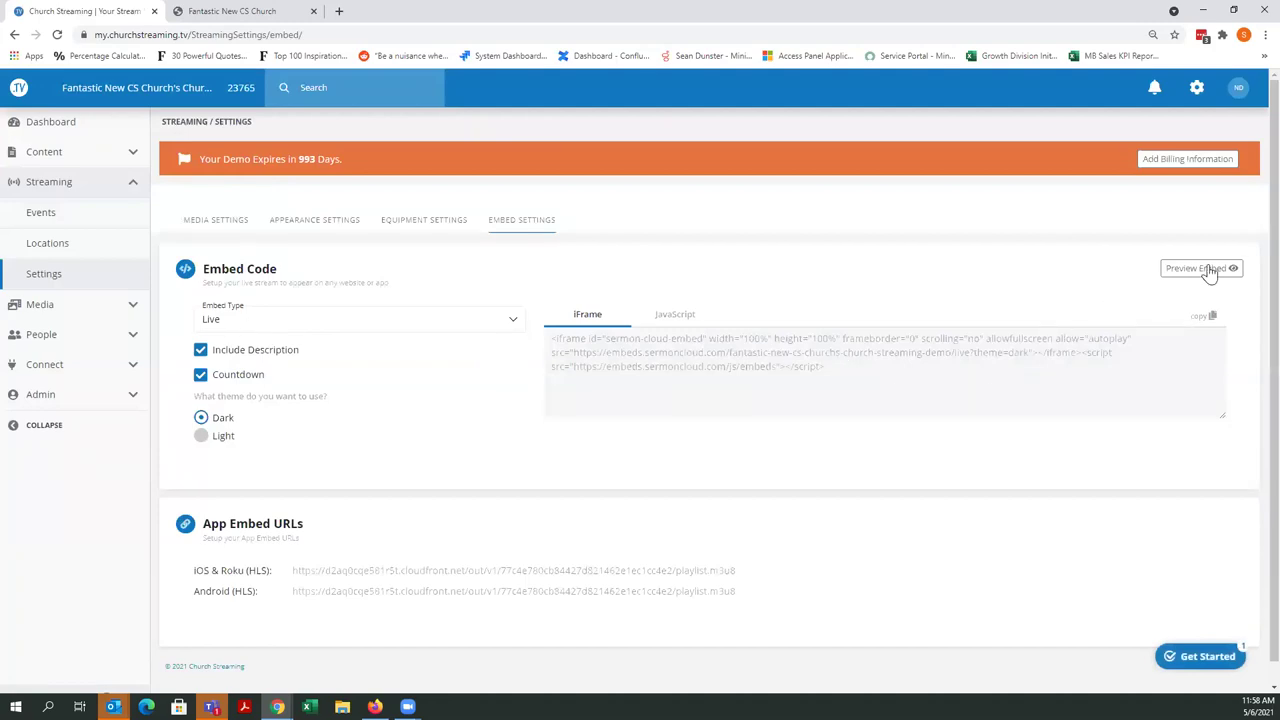
# Preview the live embed with its countdown, close it, and return to the Dashboard.
pyautogui.click(1172, 270)
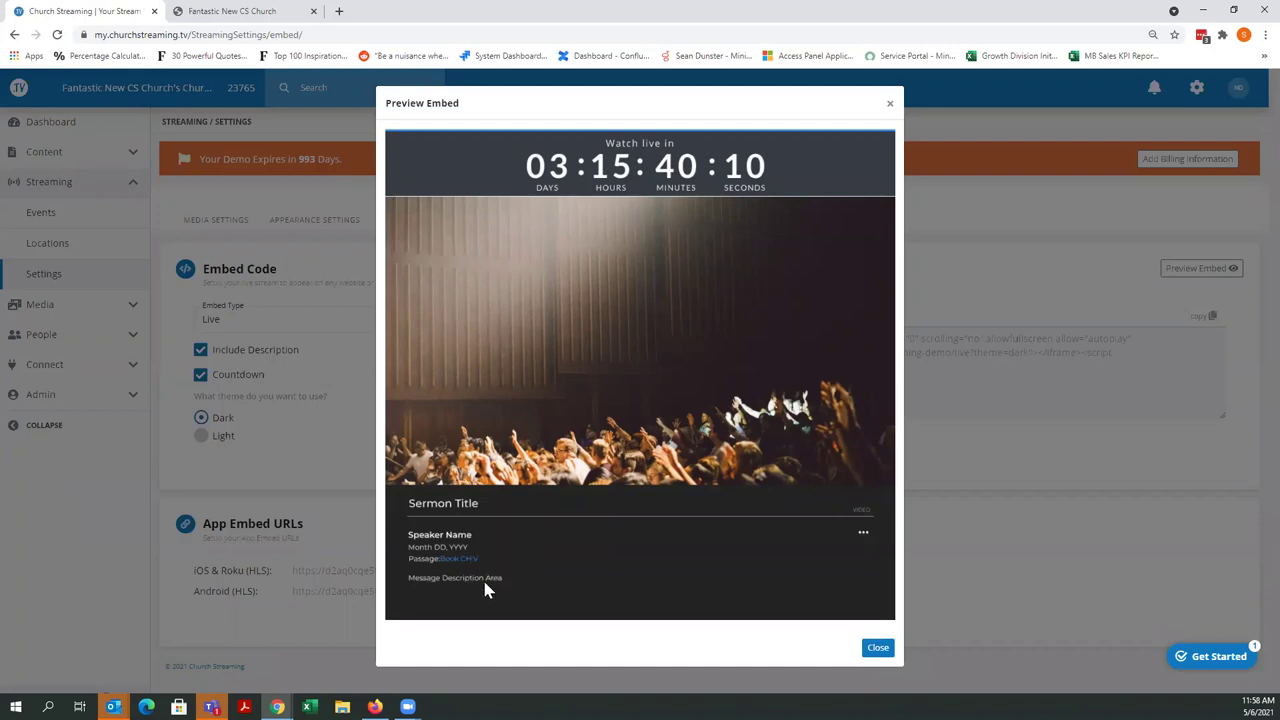
pyautogui.click(877, 649)
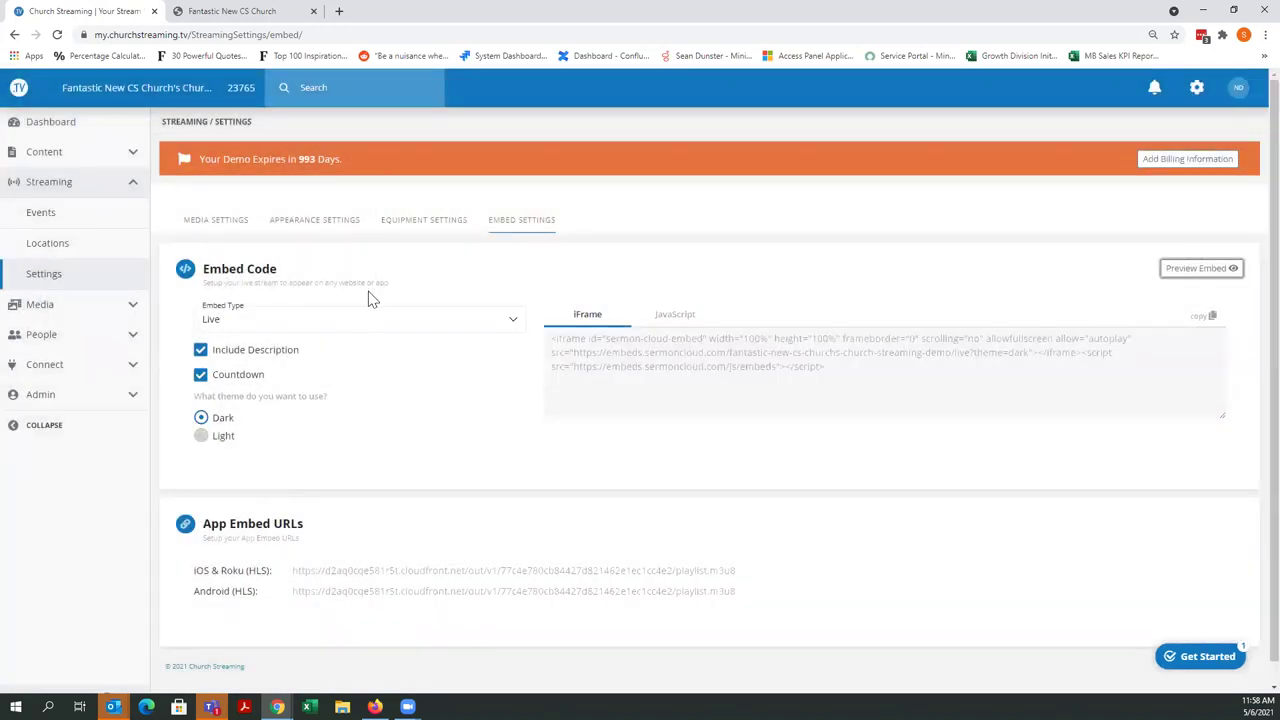
pyautogui.click(55, 126)
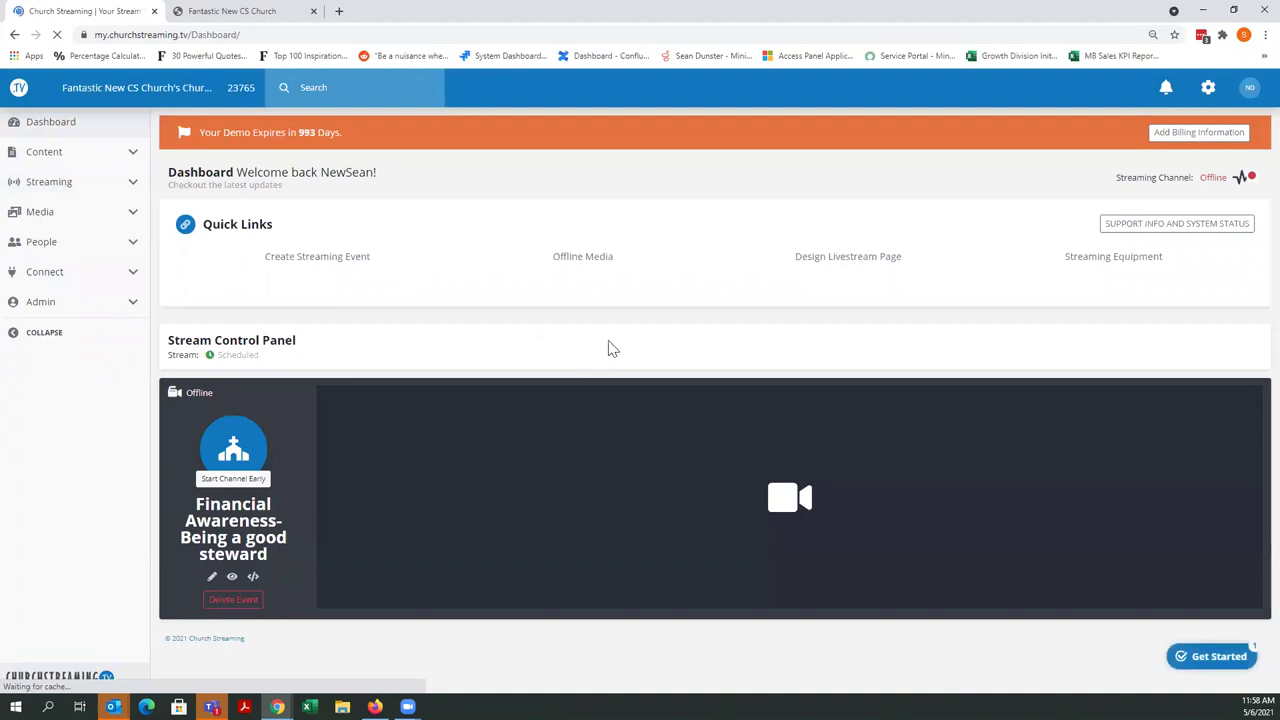
# Review the Stream Control Panel, then expand the Streaming section in the sidebar.
pyautogui.scroll(-1, 553, 420)
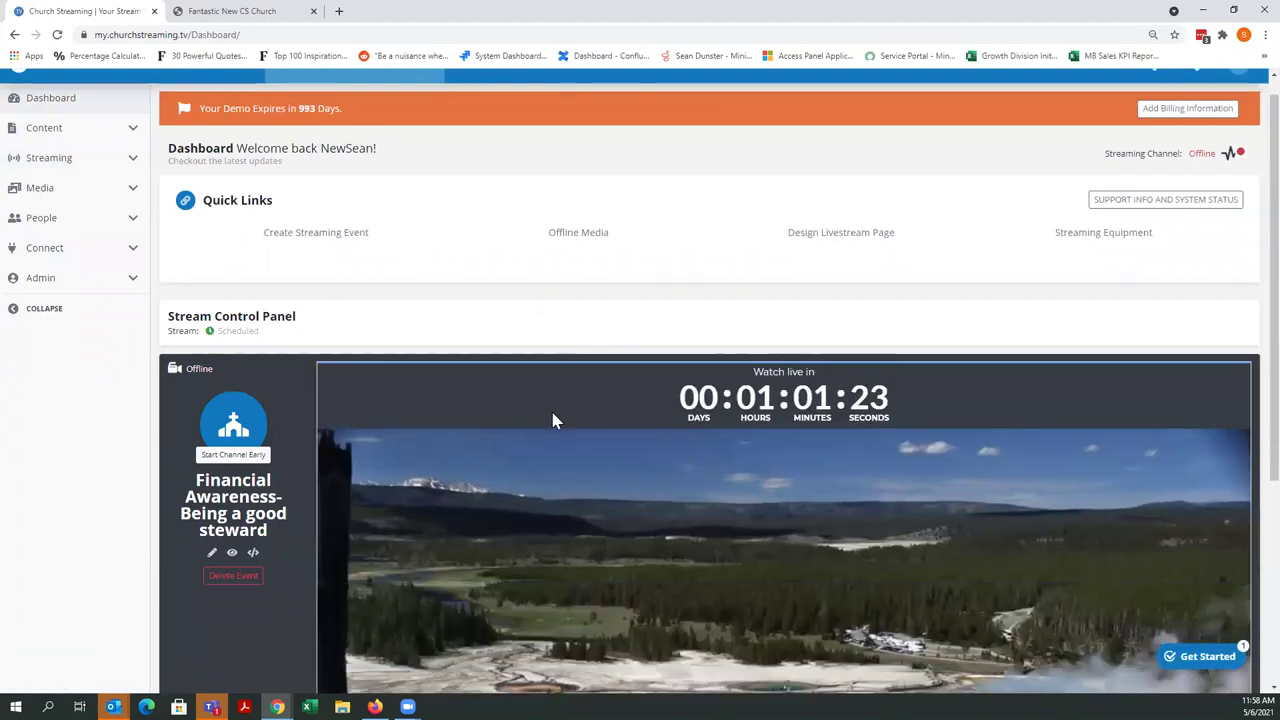
pyautogui.scroll(-2, 551, 420)
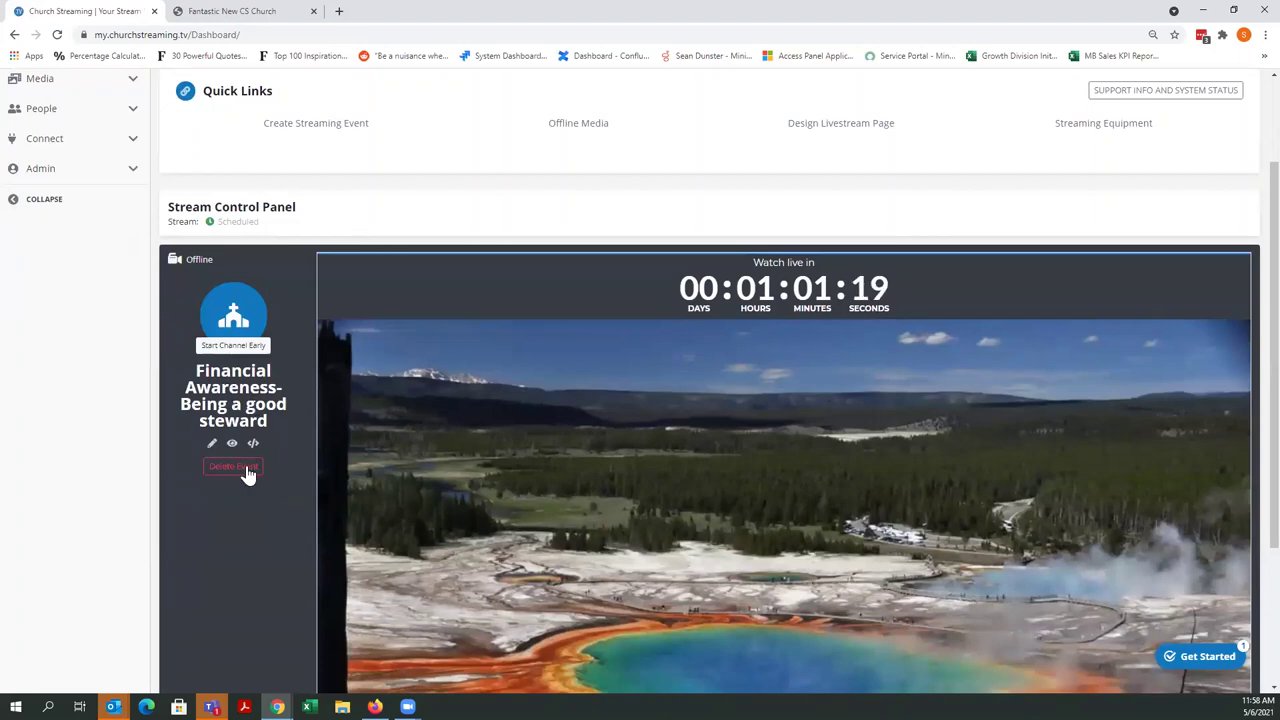
pyautogui.scroll(-3, 263, 380)
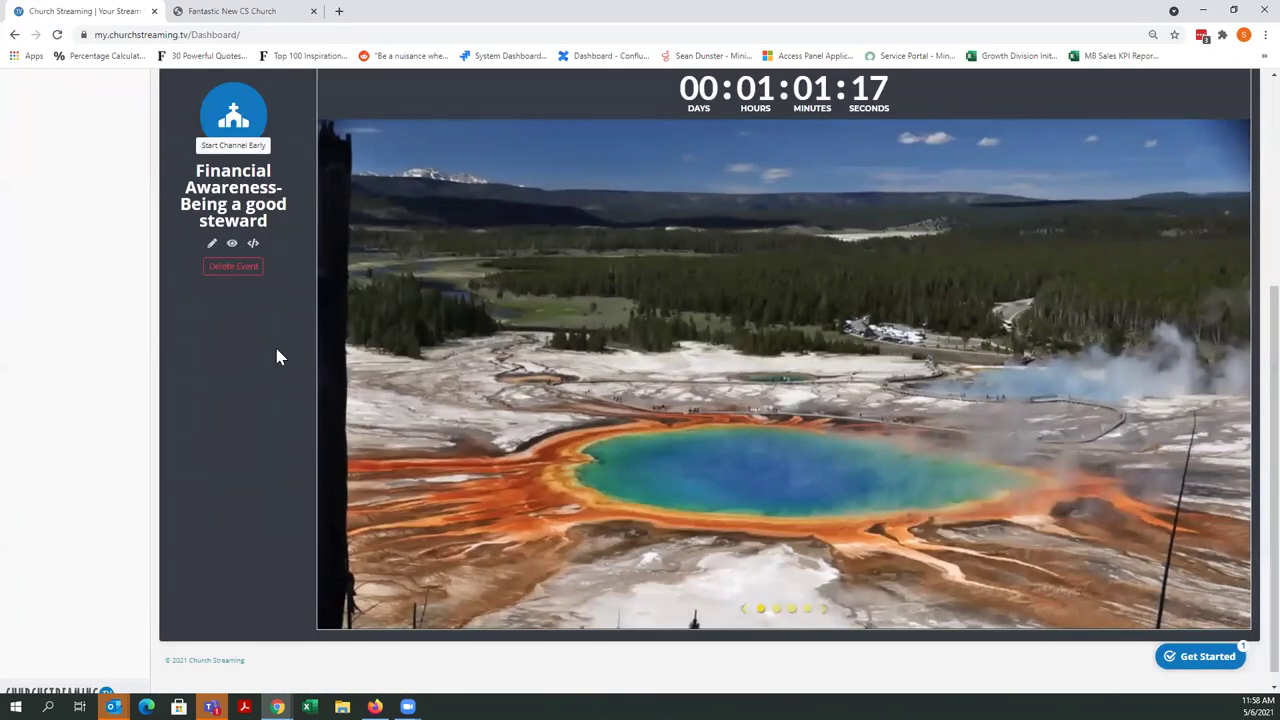
pyautogui.scroll(5, 278, 357)
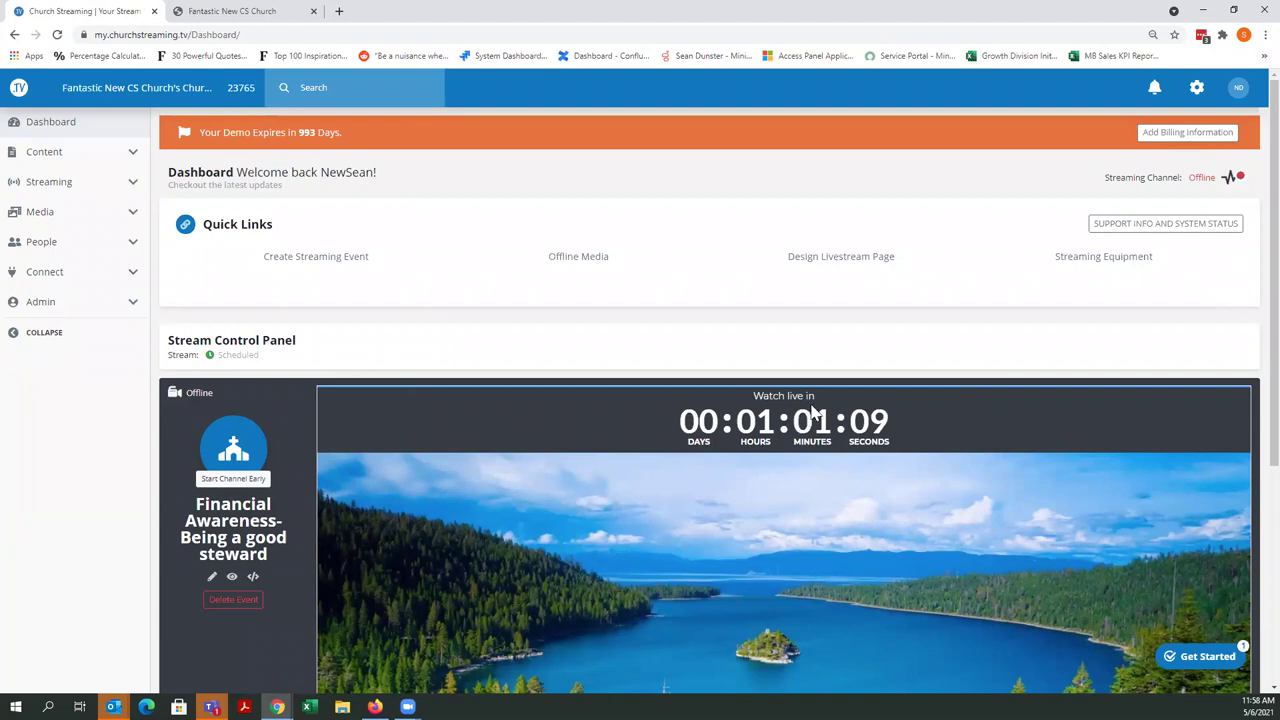
pyautogui.click(134, 191)
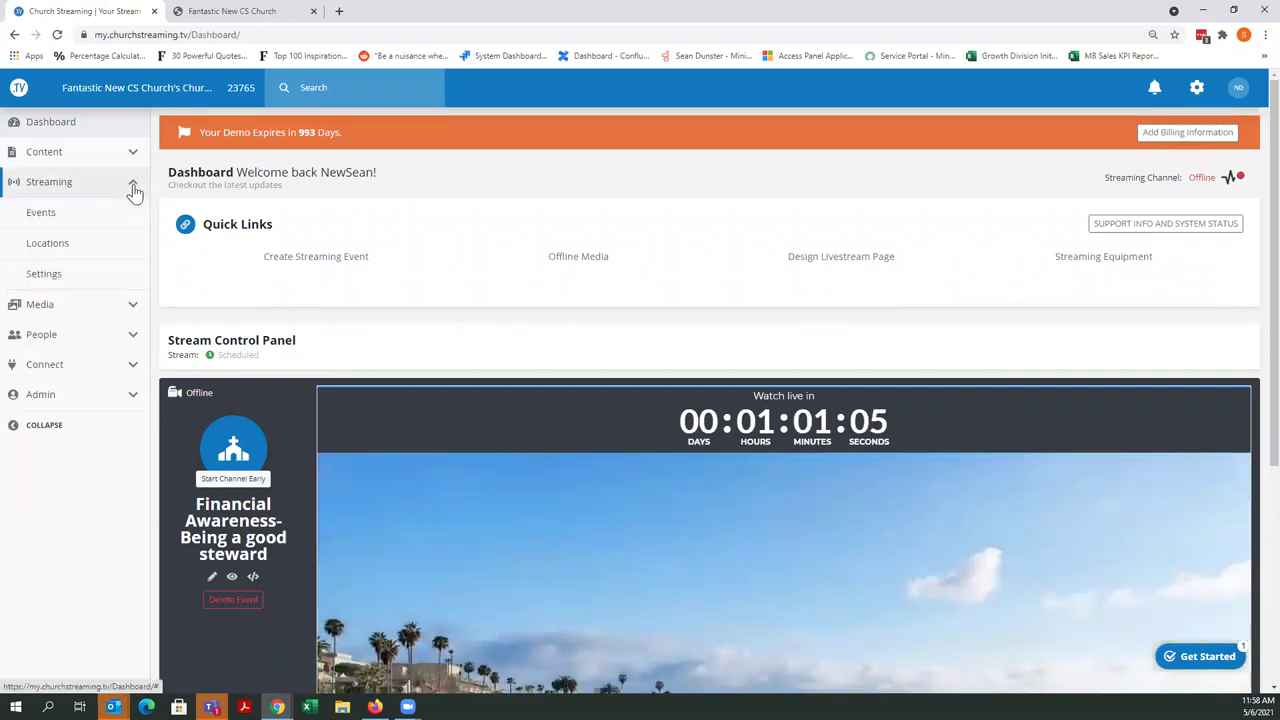
# Open the Appearance Settings tab under Streaming > Settings.
pyautogui.click(45, 279)
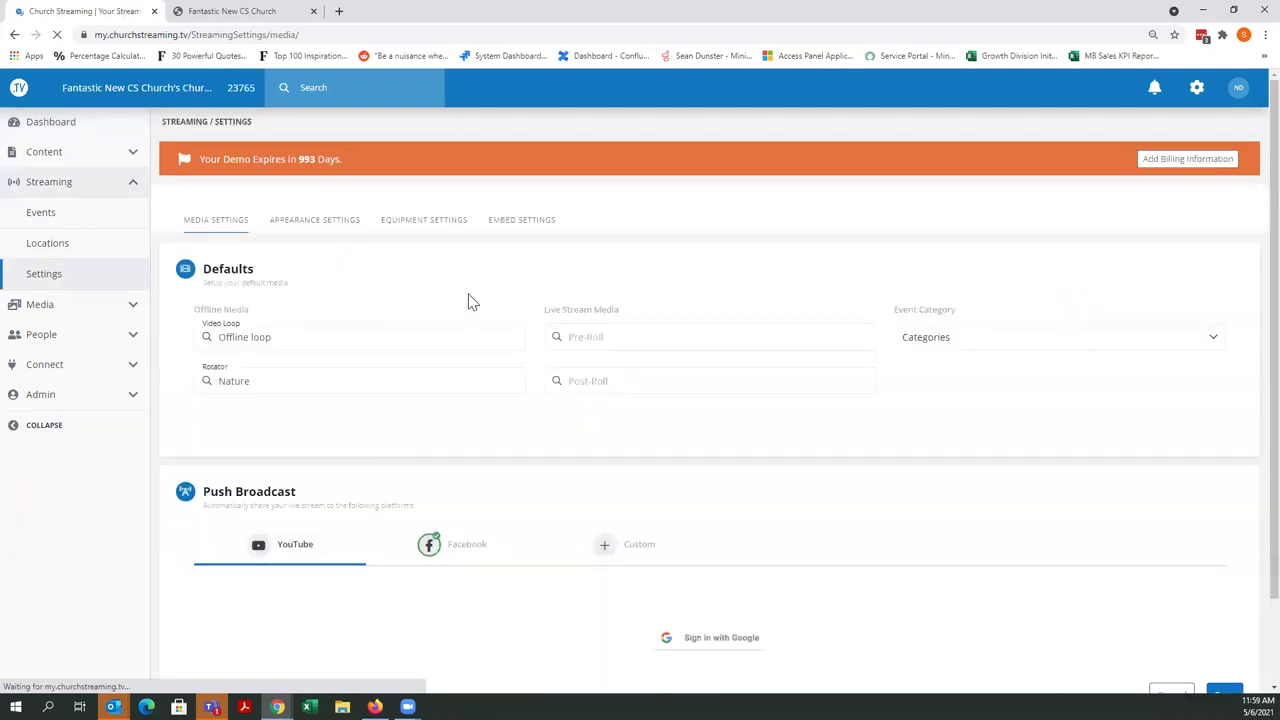
pyautogui.click(323, 228)
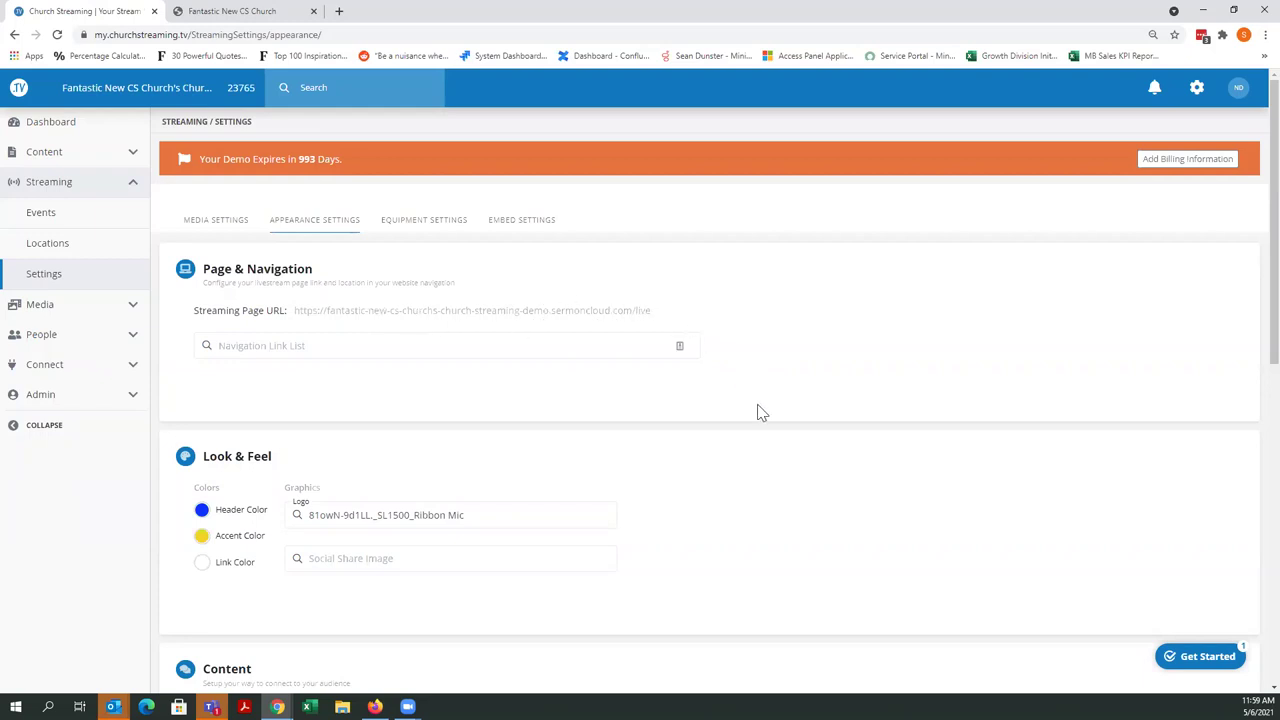
# View the public /live page for 'Financial Awareness-Being a good steward' and its countdown.
pyautogui.click(232, 11)
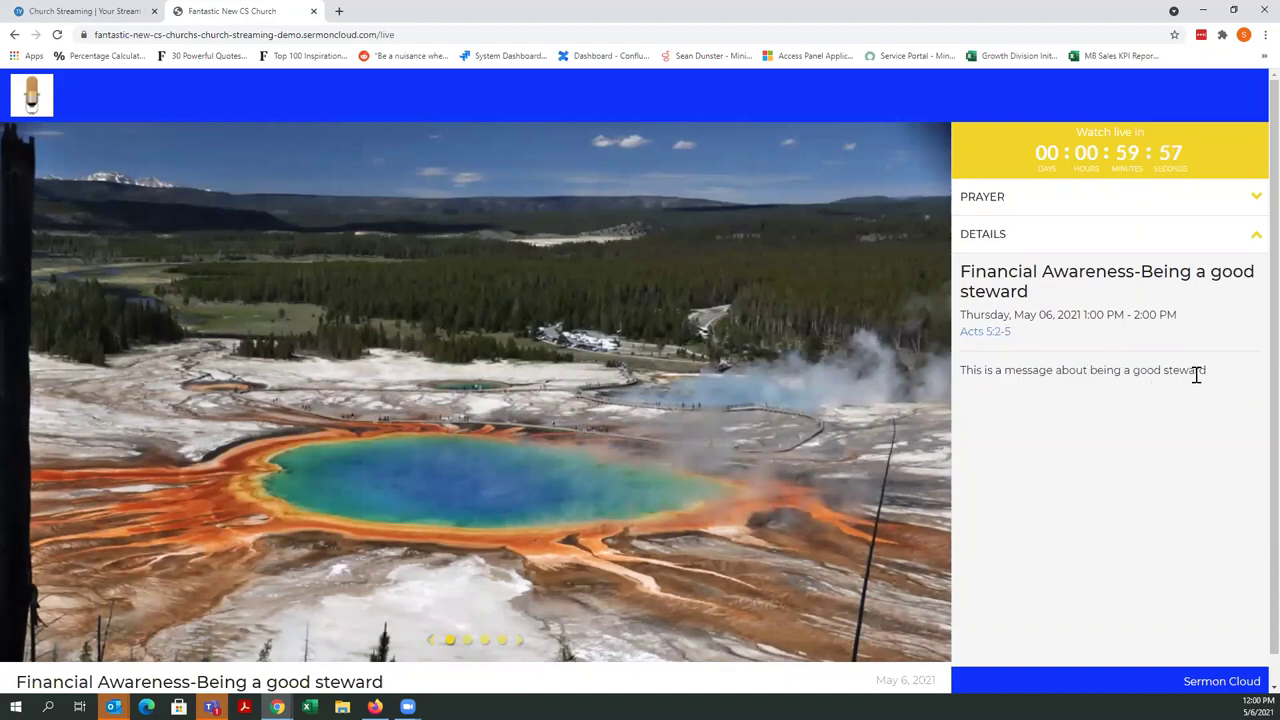
pyautogui.scroll(-1, 250, 660)
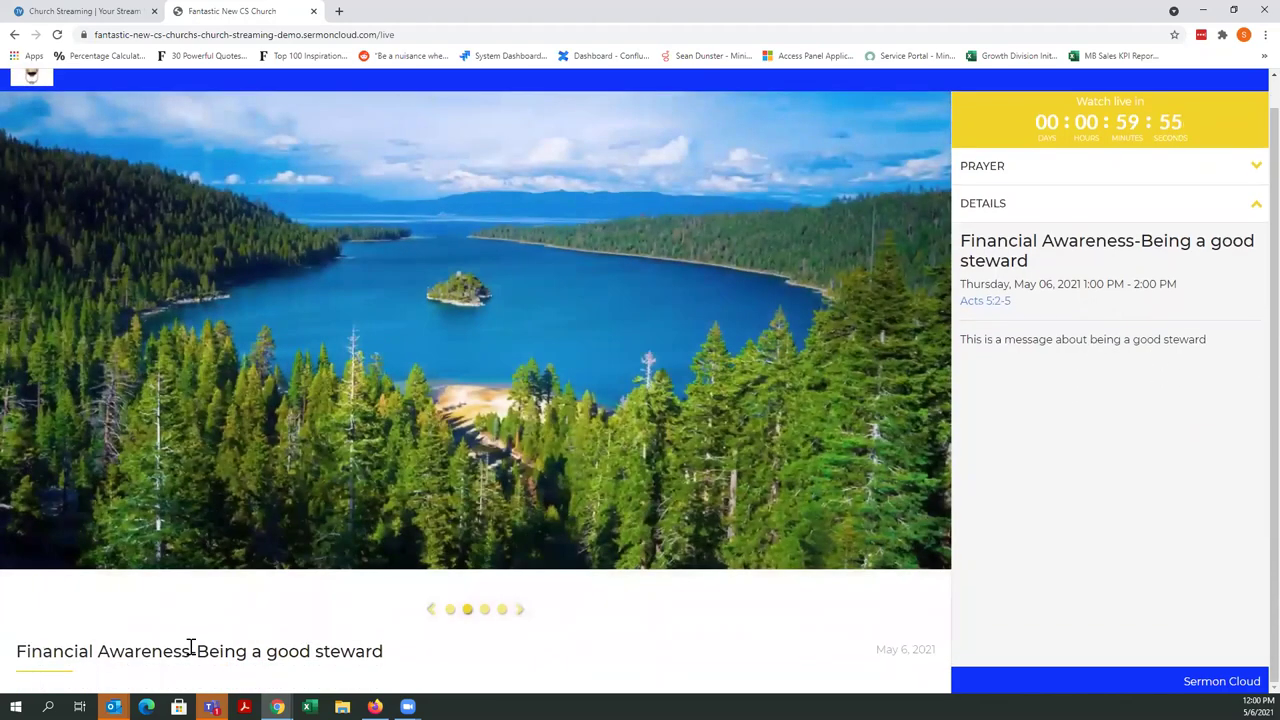
pyautogui.scroll(1, 780, 385)
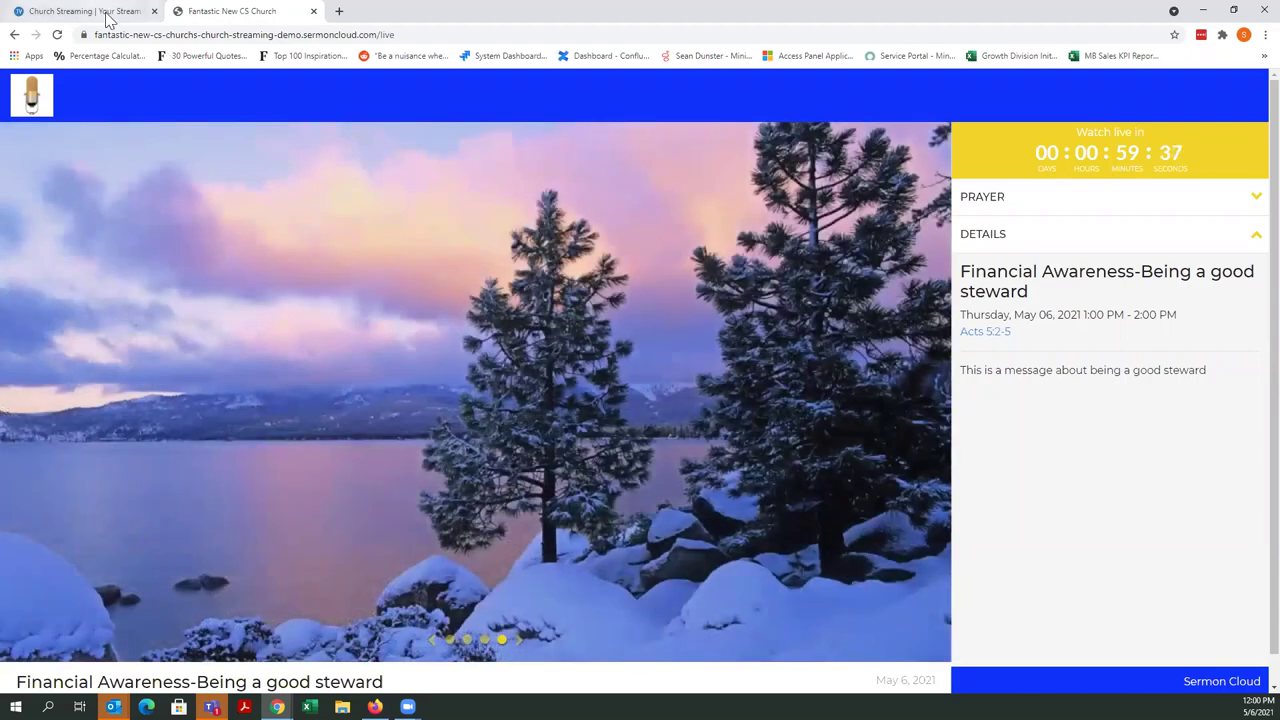
# Select the /live Streaming Page URL, then expand the live page's Prayer section.
pyautogui.click(108, 14)
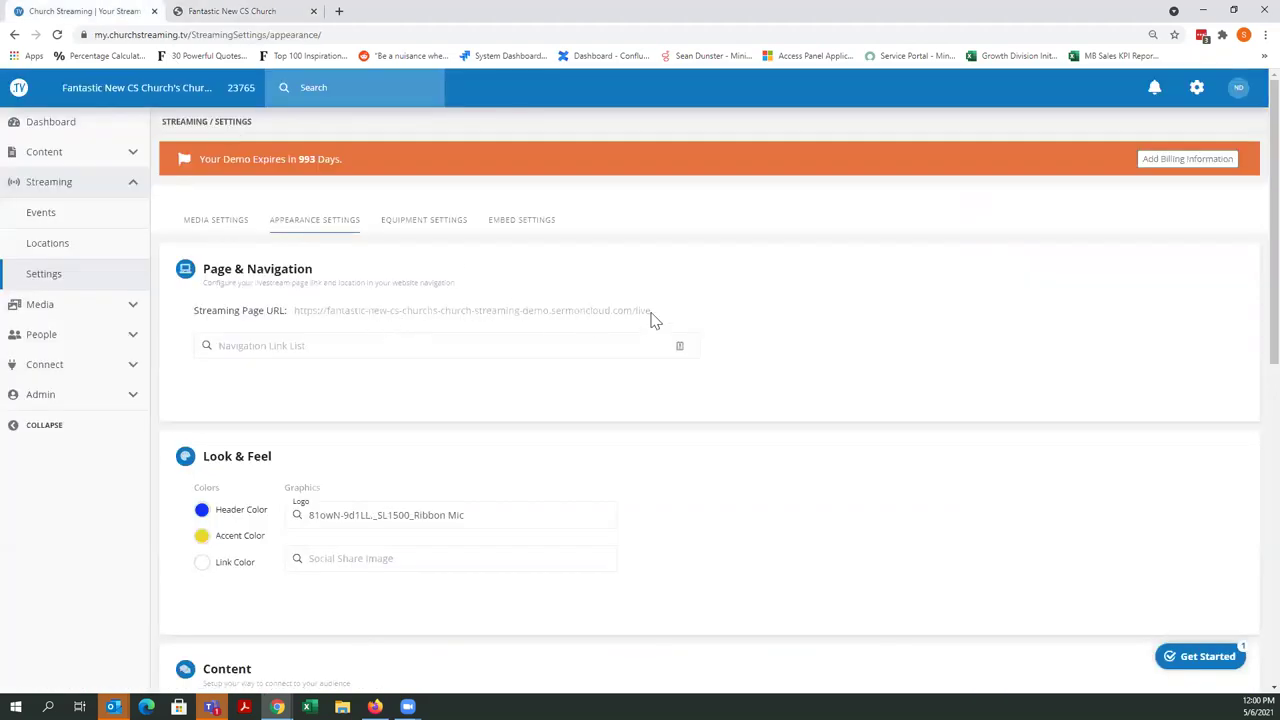
pyautogui.tripleClick(302, 313)
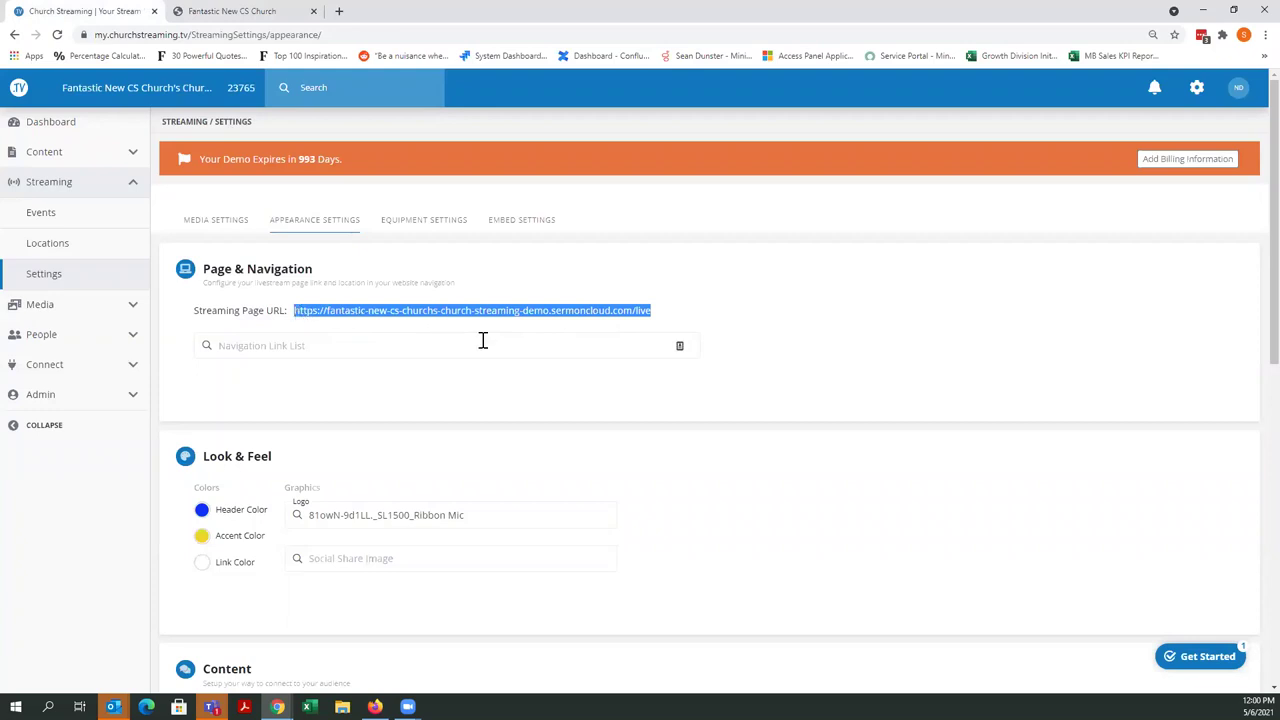
pyautogui.click(256, 12)
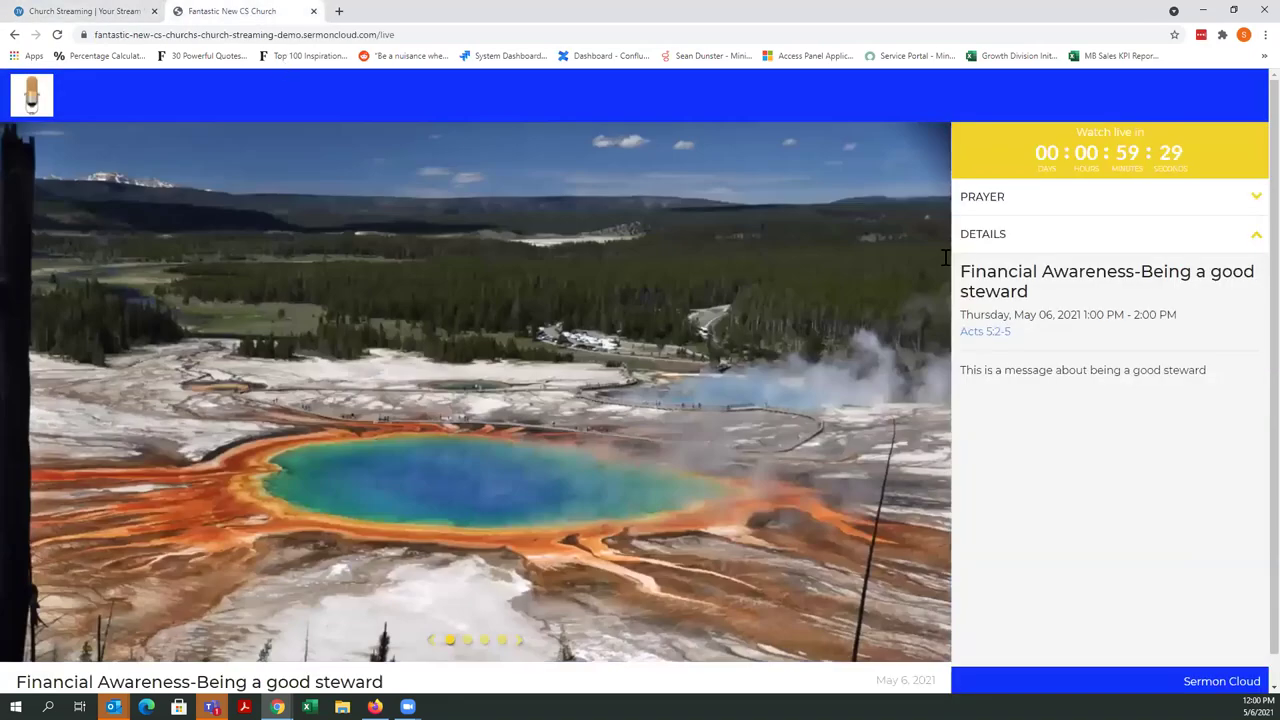
pyautogui.click(1246, 199)
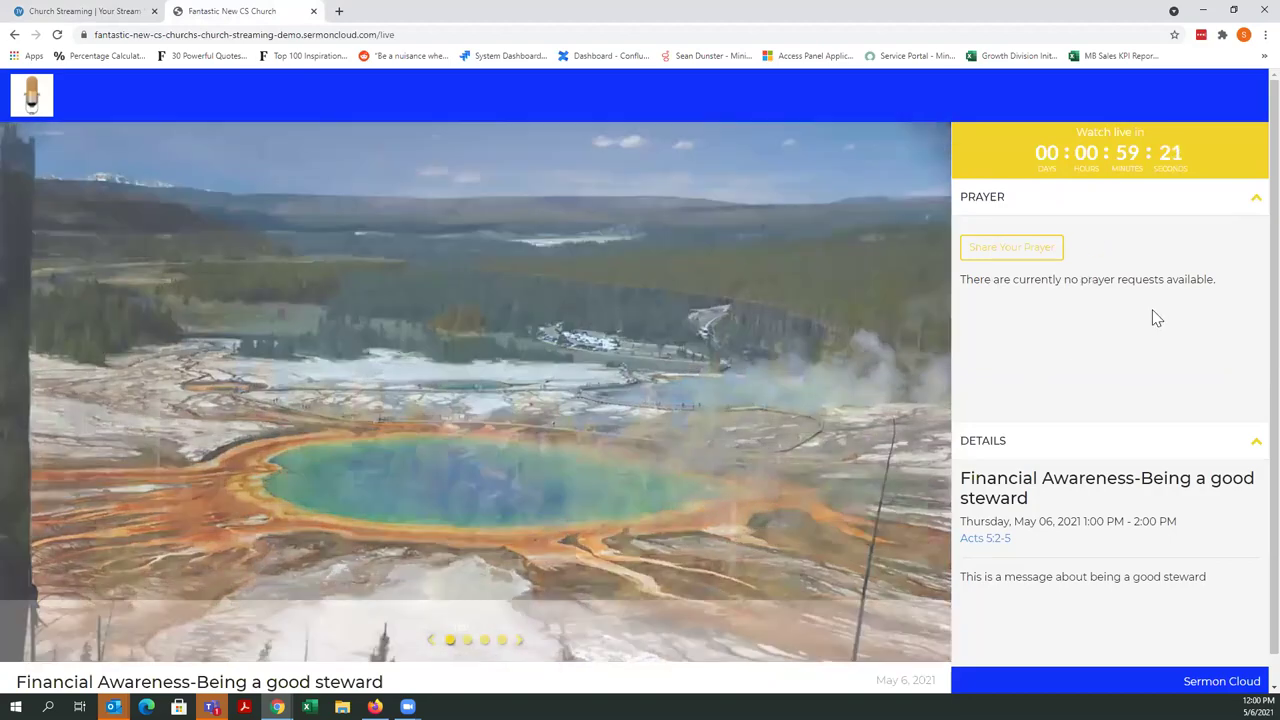
pyautogui.scroll(-1, 1100, 280)
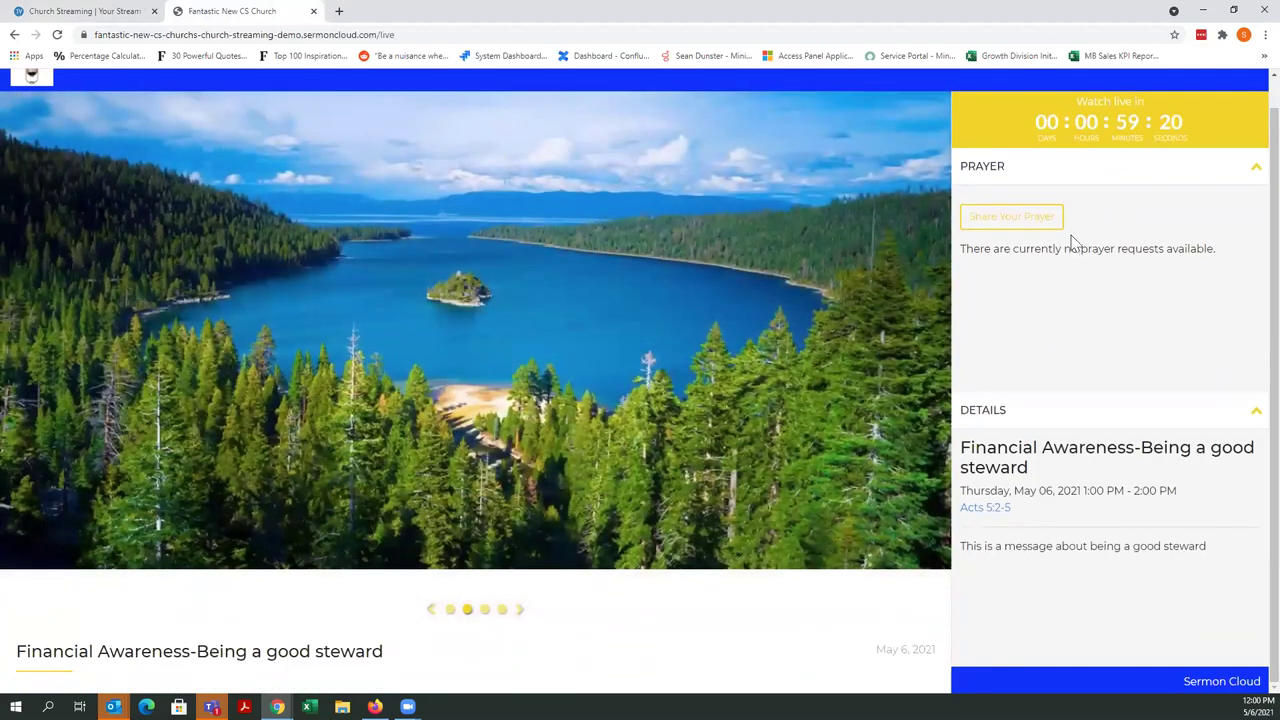
# Look over the Share Your Prayer form, close it, and return to the Church Streaming settings.
pyautogui.click(1012, 217)
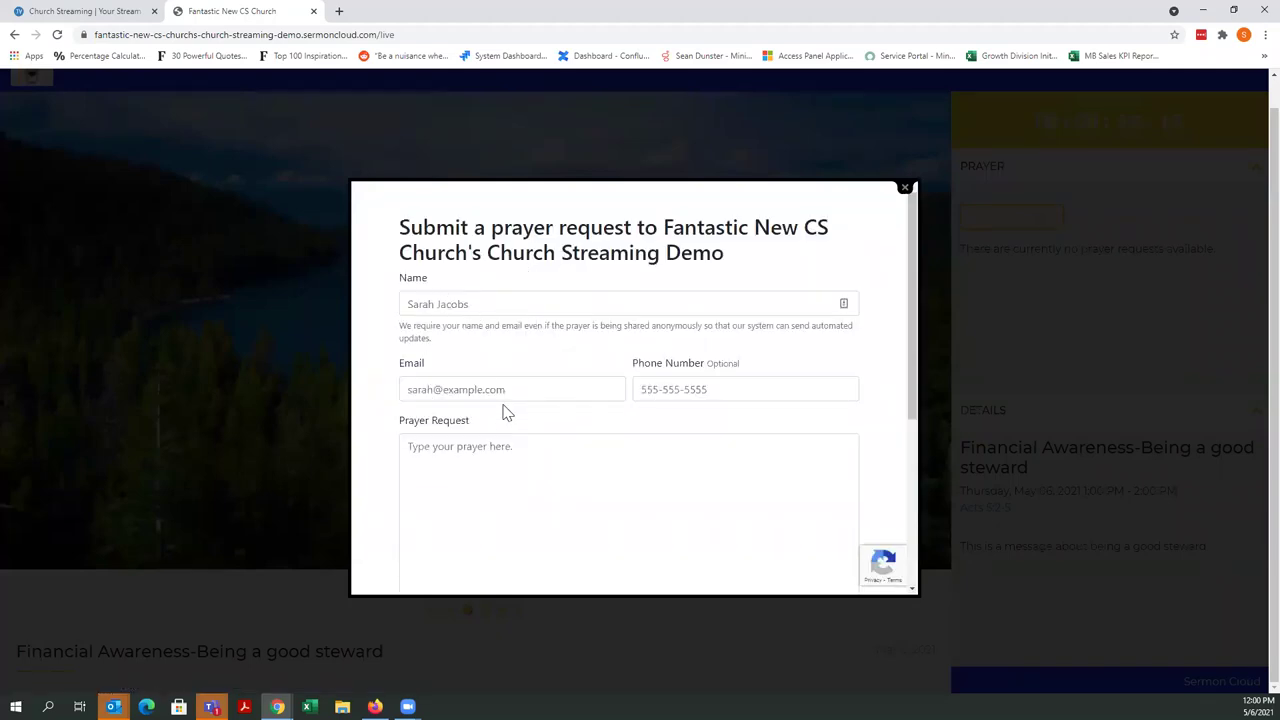
pyautogui.scroll(-3, 505, 413)
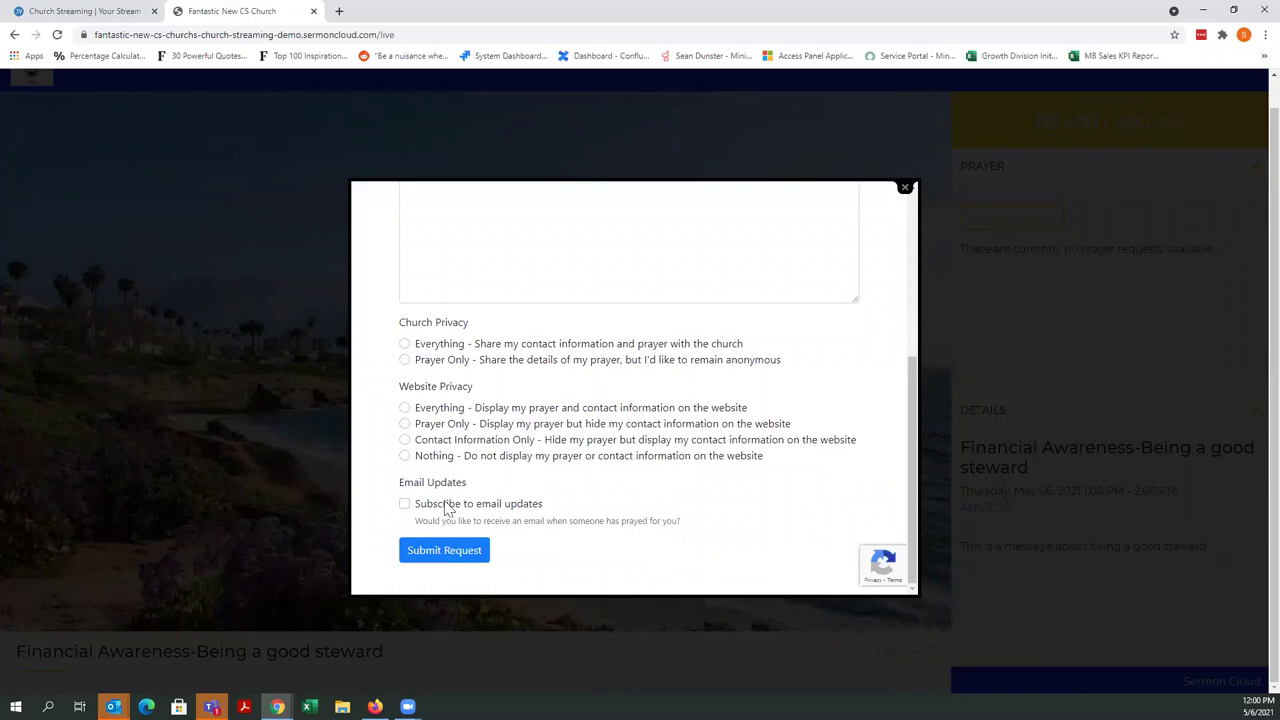
pyautogui.click(905, 188)
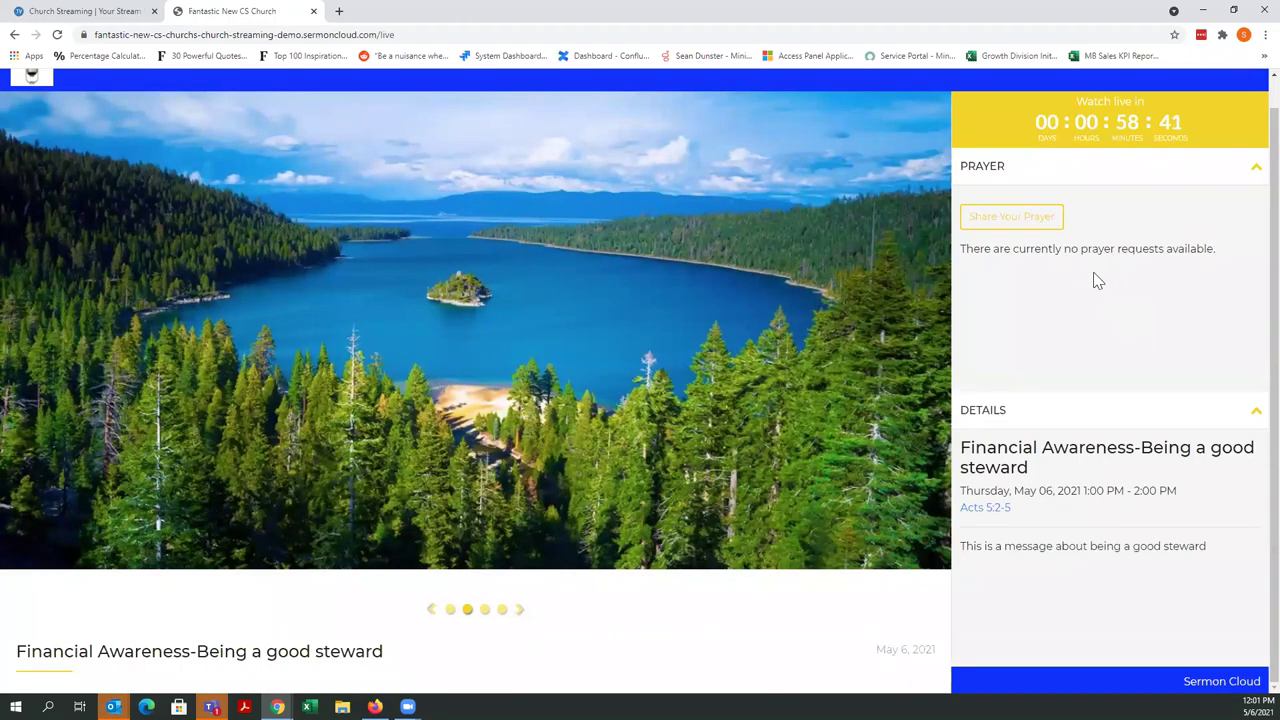
pyautogui.click(107, 17)
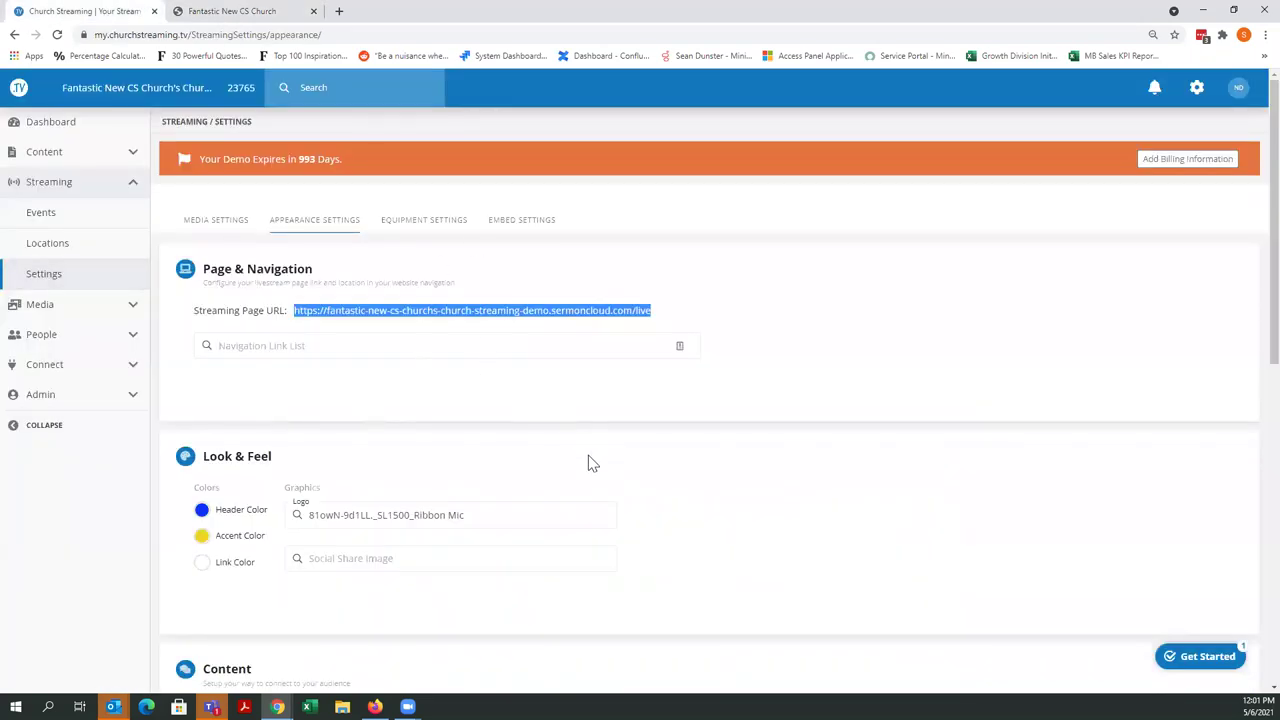
# Check Connect > Prayers for submitted prayers, glance at the live page, and return.
pyautogui.click(130, 366)
pyautogui.click(45, 336)
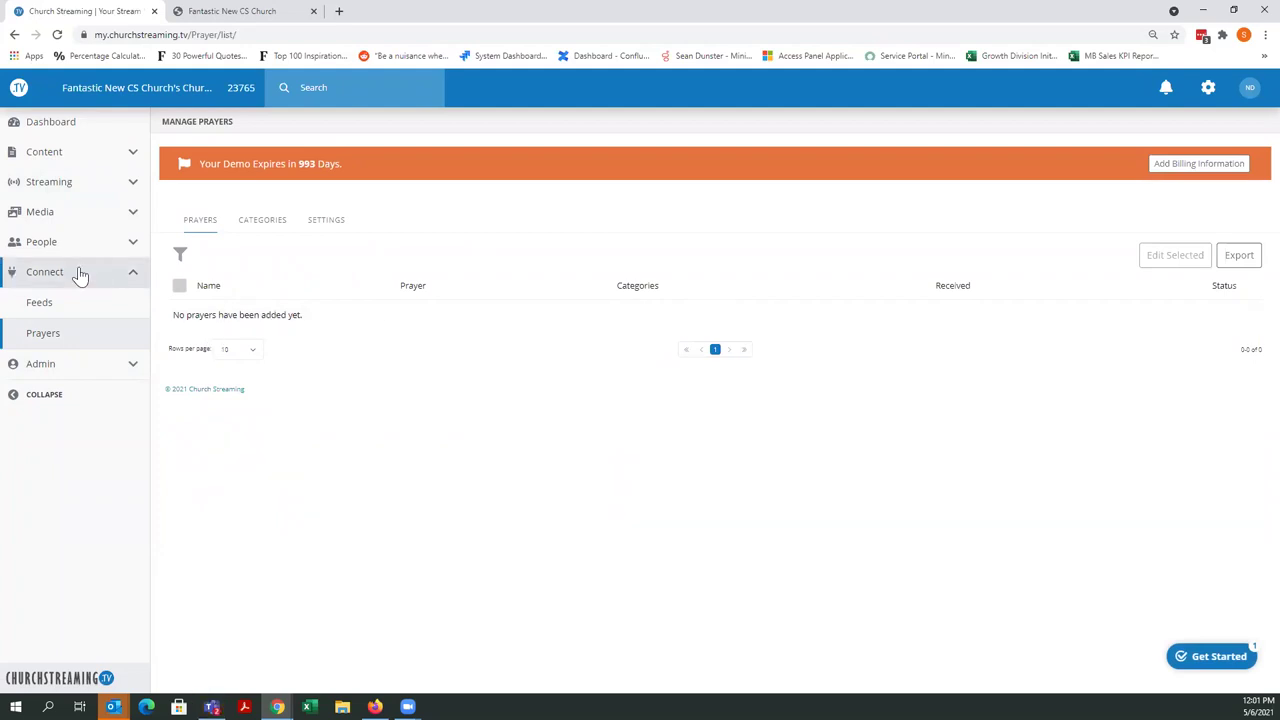
pyautogui.click(129, 186)
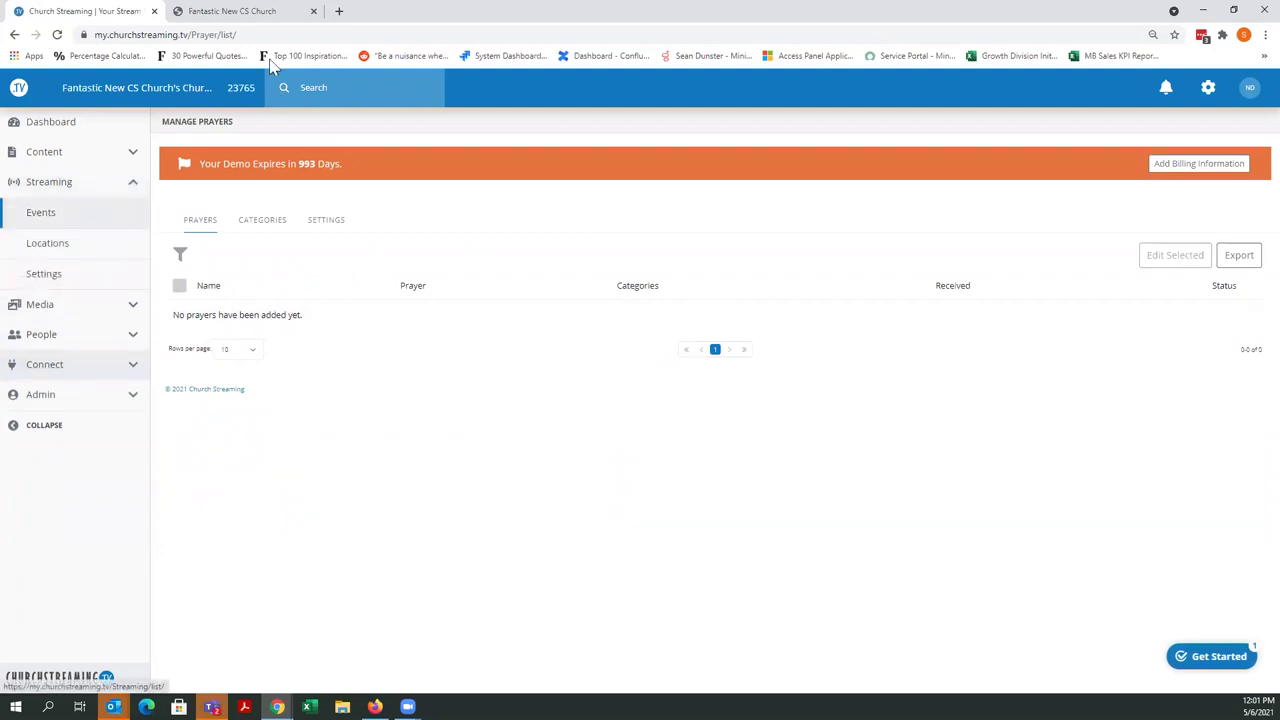
pyautogui.click(266, 12)
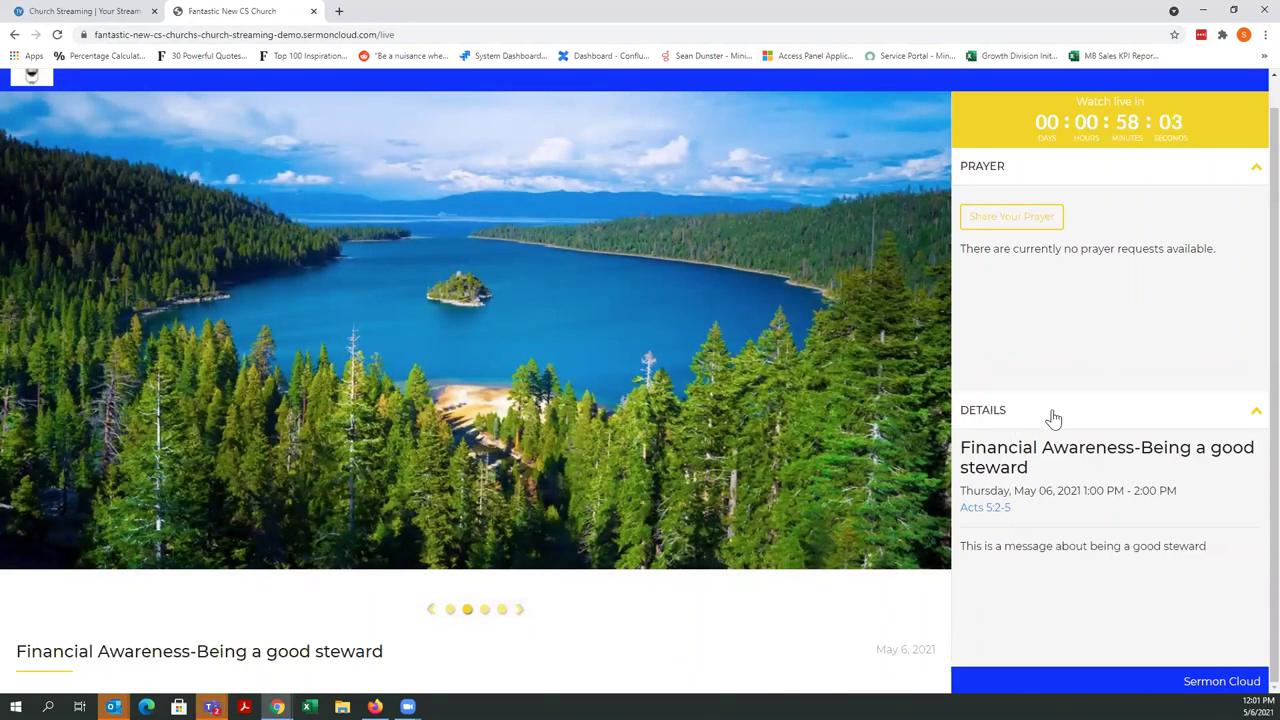
pyautogui.click(62, 14)
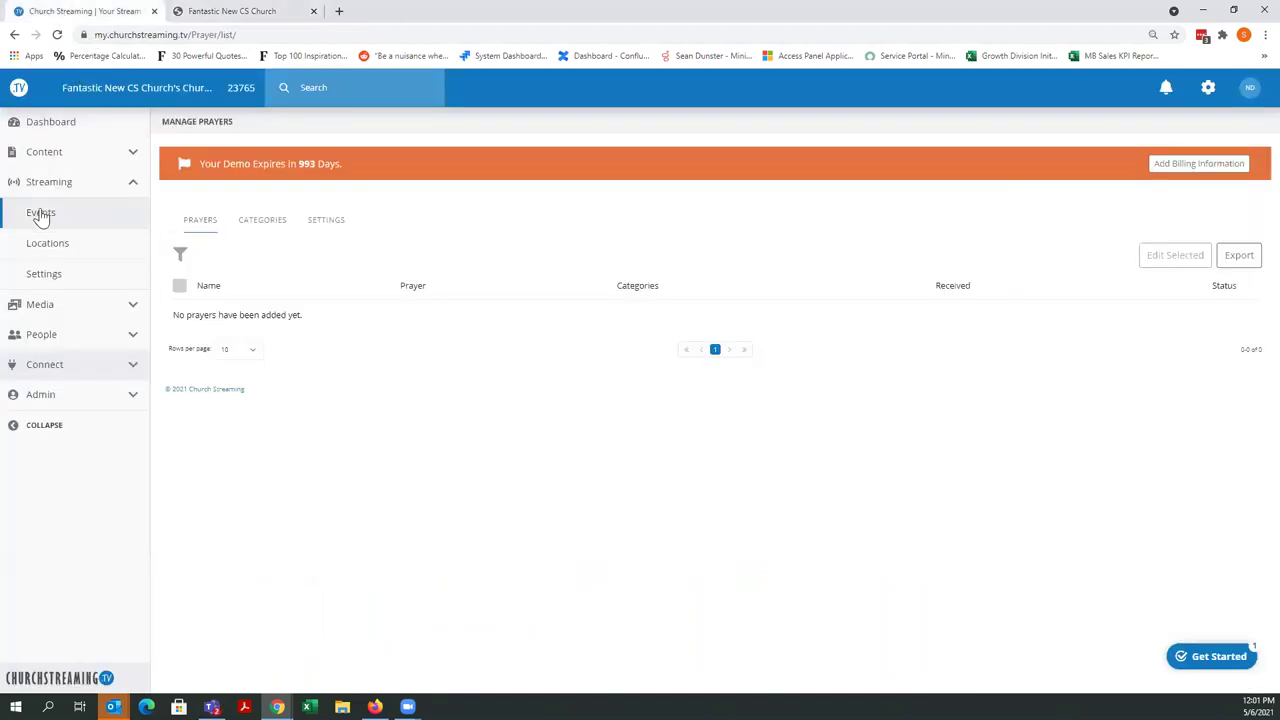
# Save the prayer introduction 'Please share you prayer requests here' in Appearance Settings, then view the live page.
pyautogui.click(45, 276)
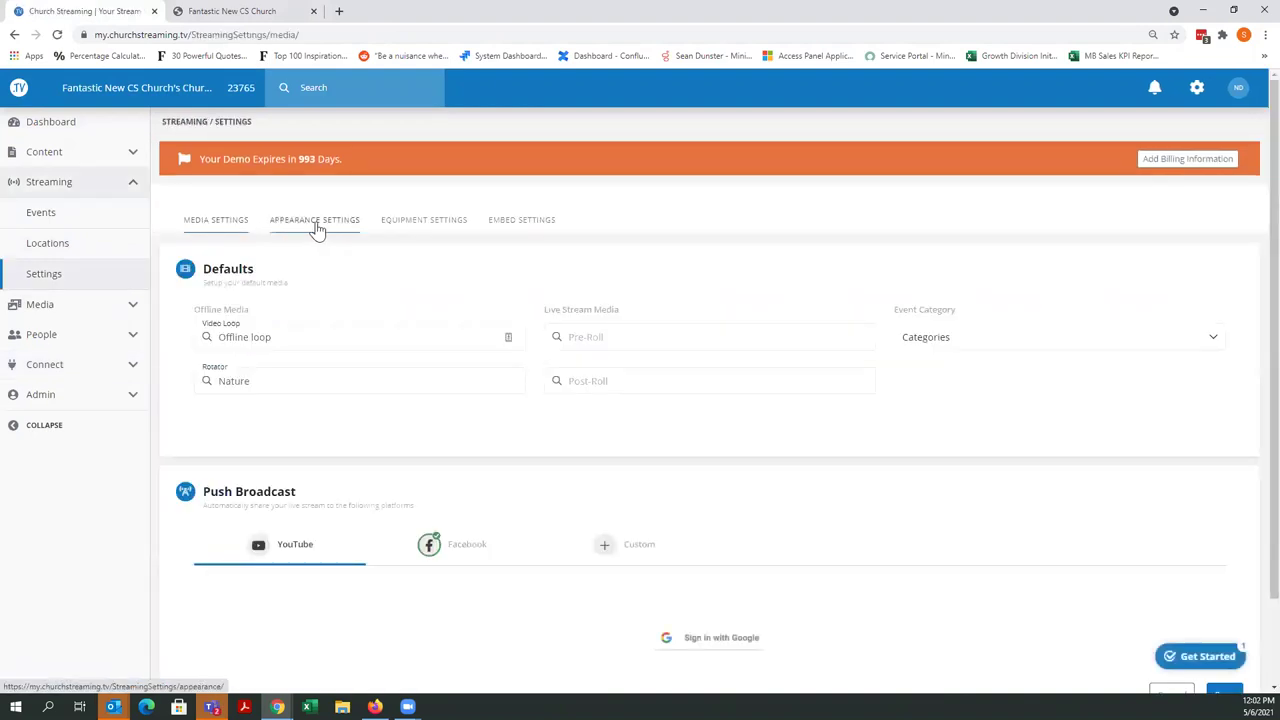
pyautogui.click(316, 227)
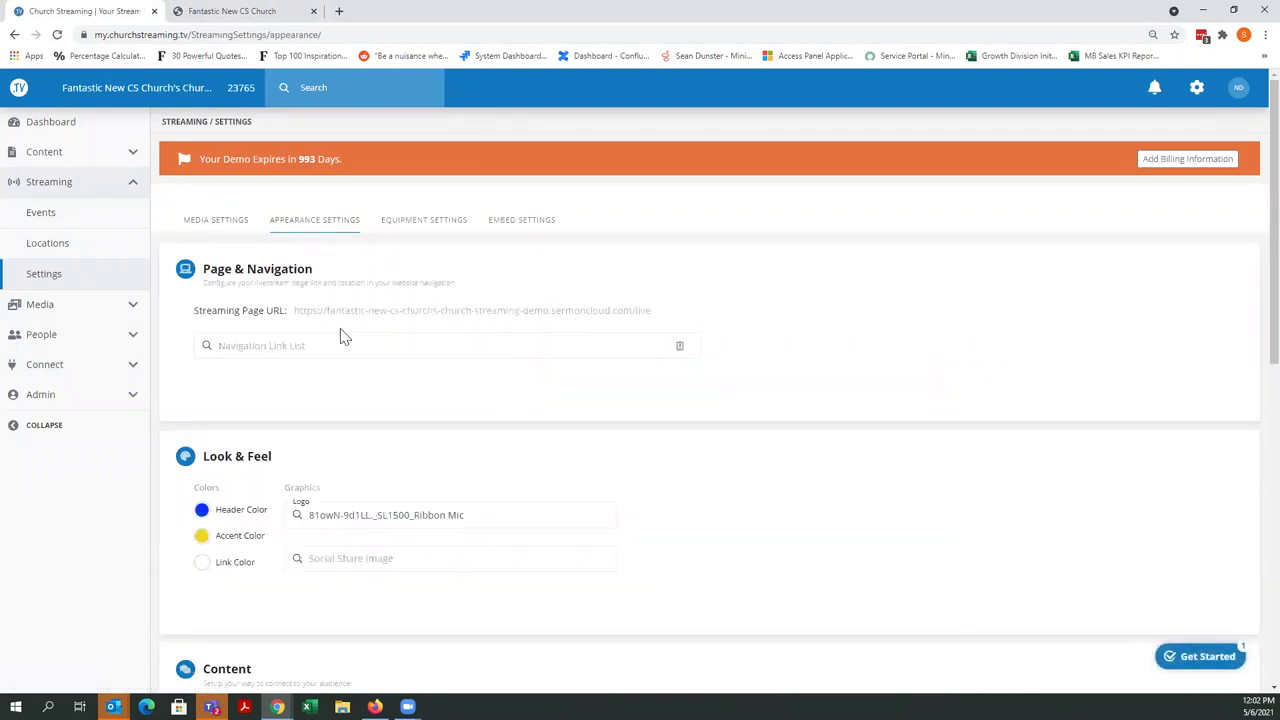
pyautogui.scroll(-5, 512, 436)
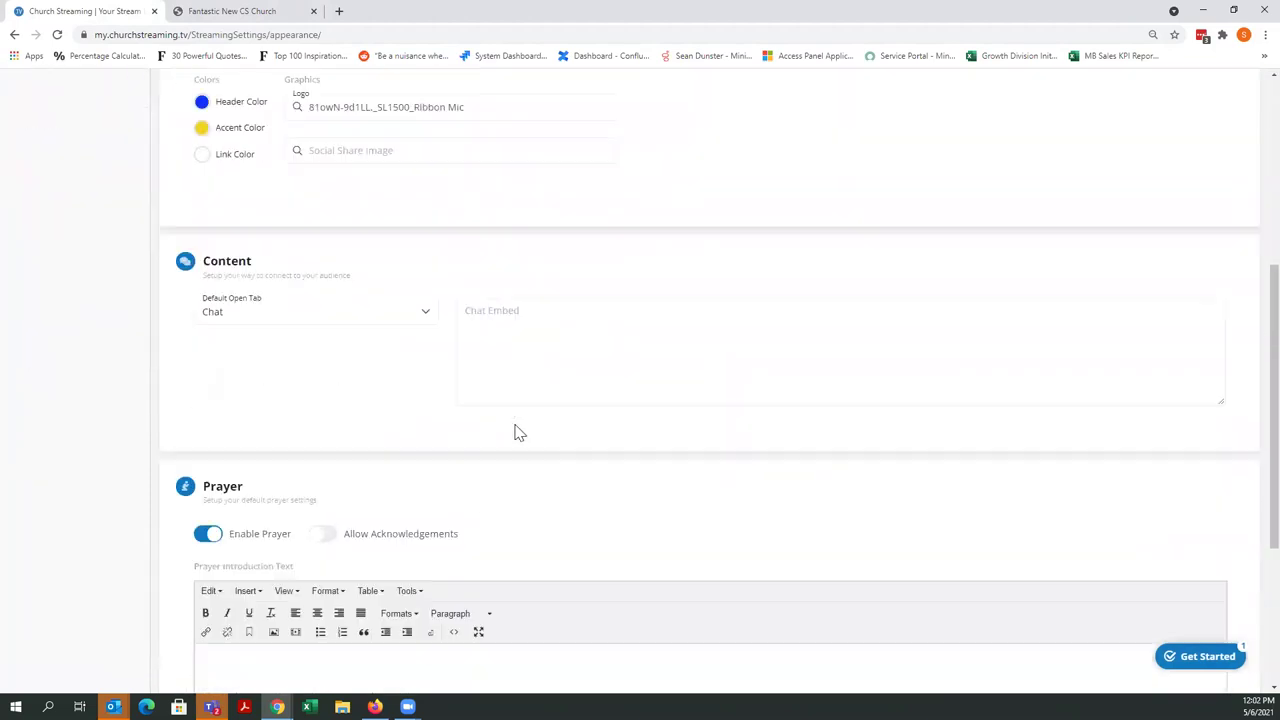
pyautogui.scroll(-3, 518, 432)
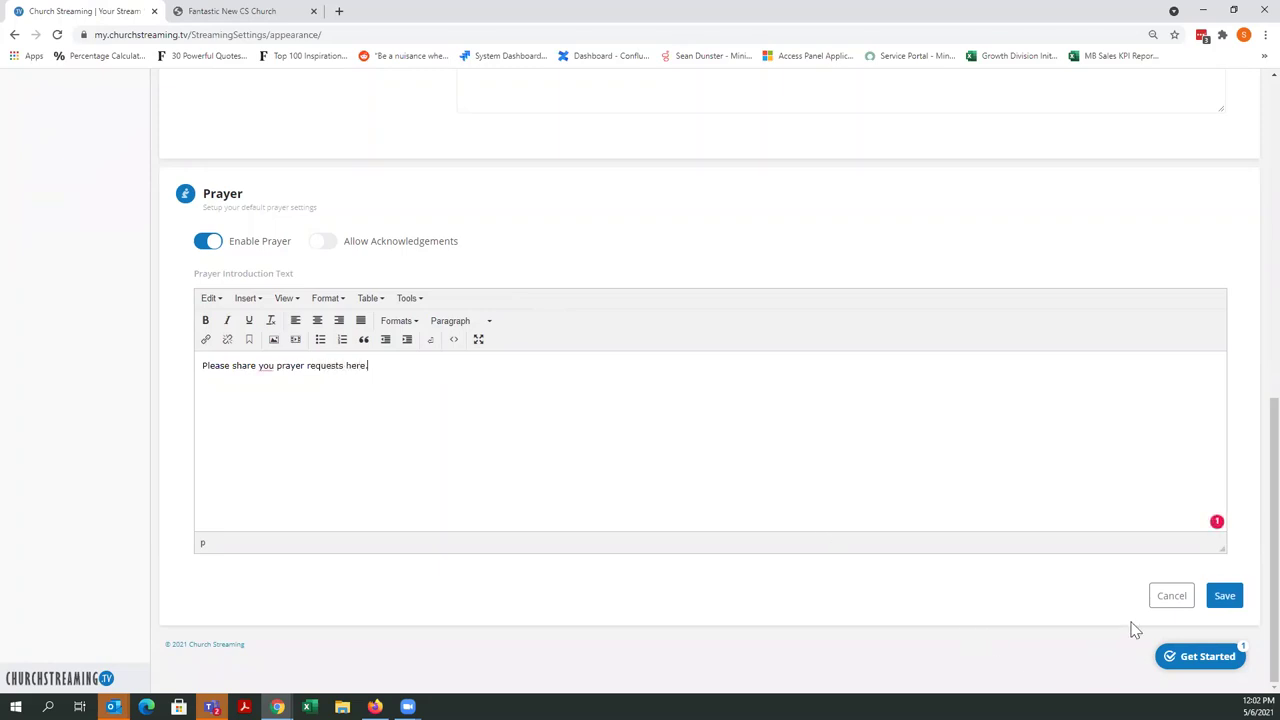
pyautogui.click(1227, 600)
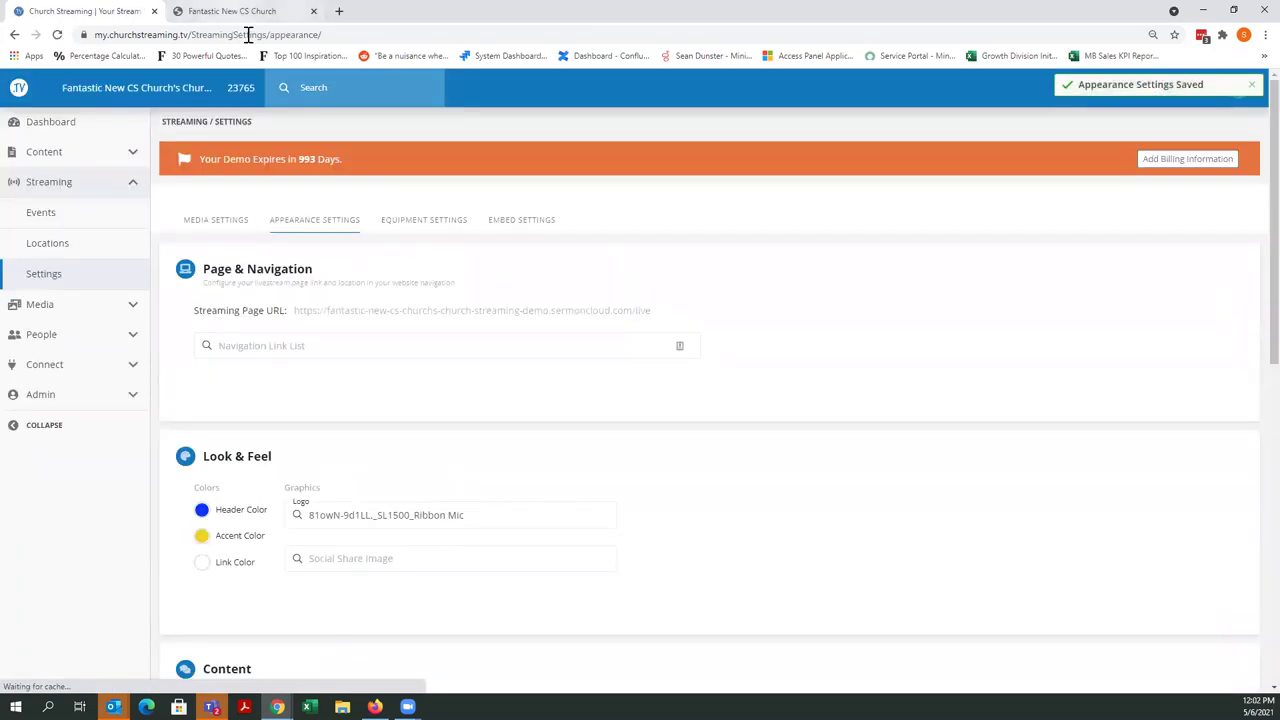
pyautogui.click(235, 14)
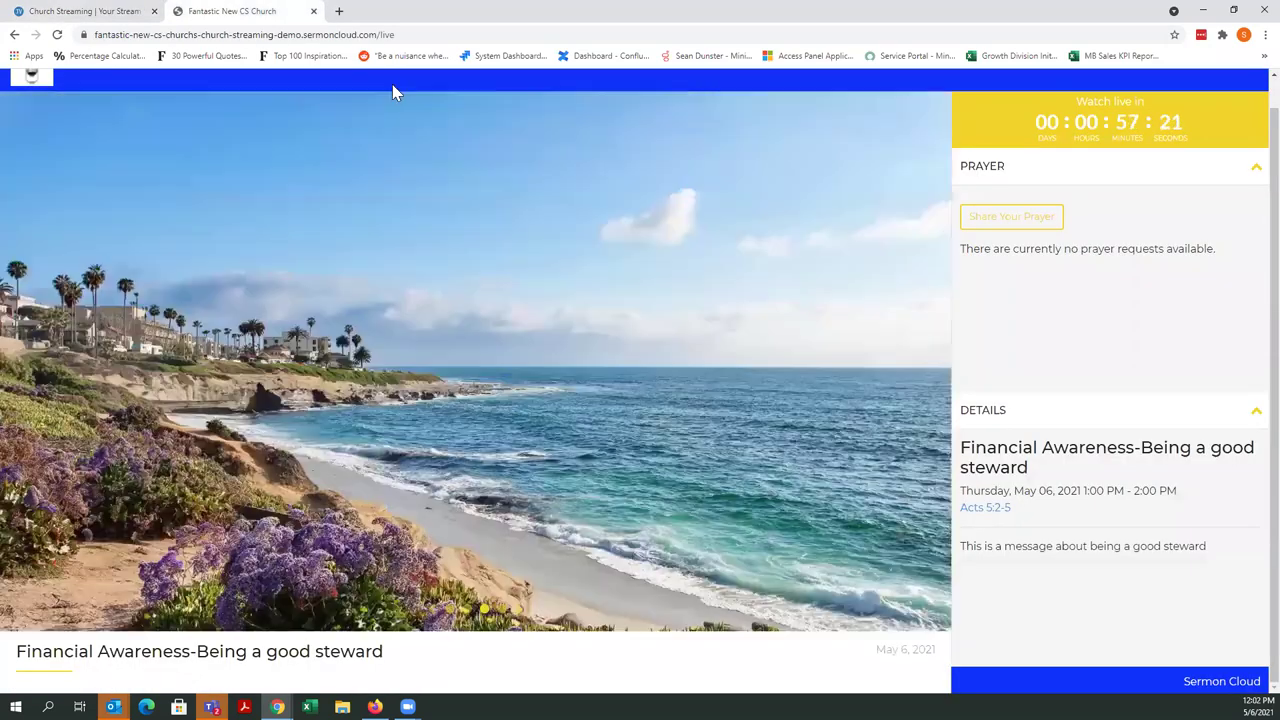
# Set the header colour to pink #ff0088 and the accent colour to green, then save.
pyautogui.click(85, 12)
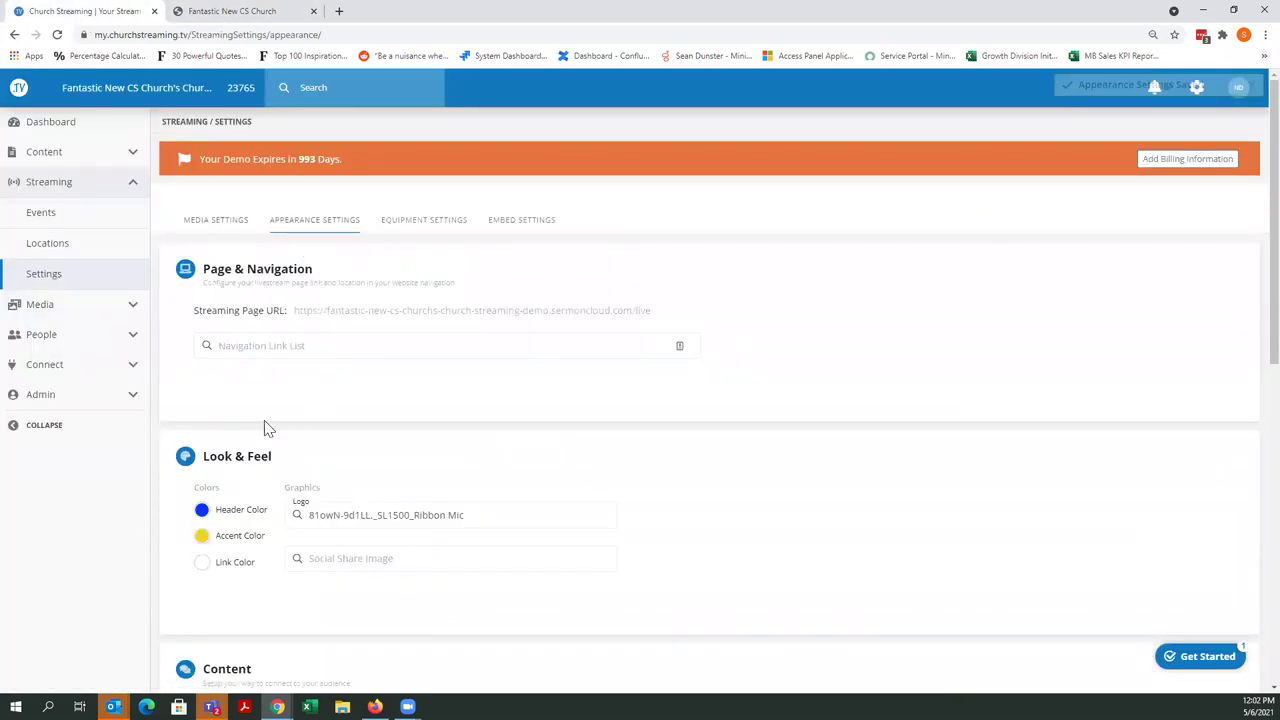
pyautogui.click(202, 511)
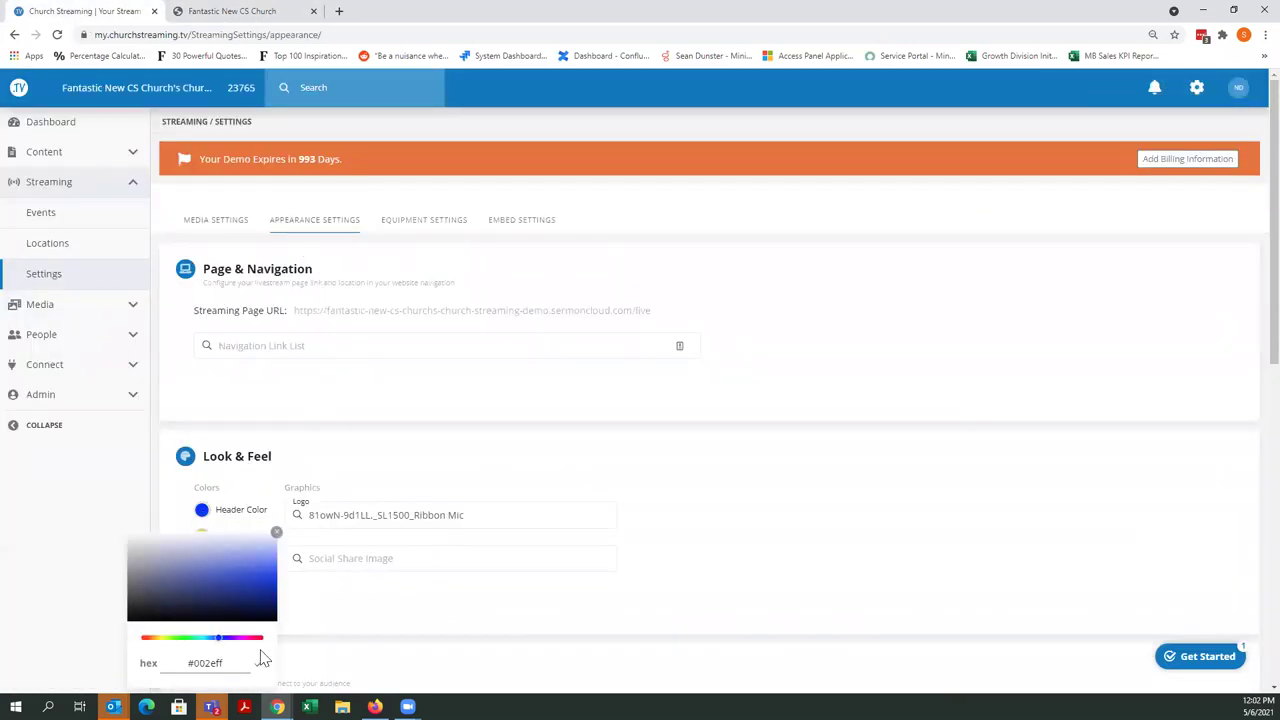
pyautogui.click(255, 640)
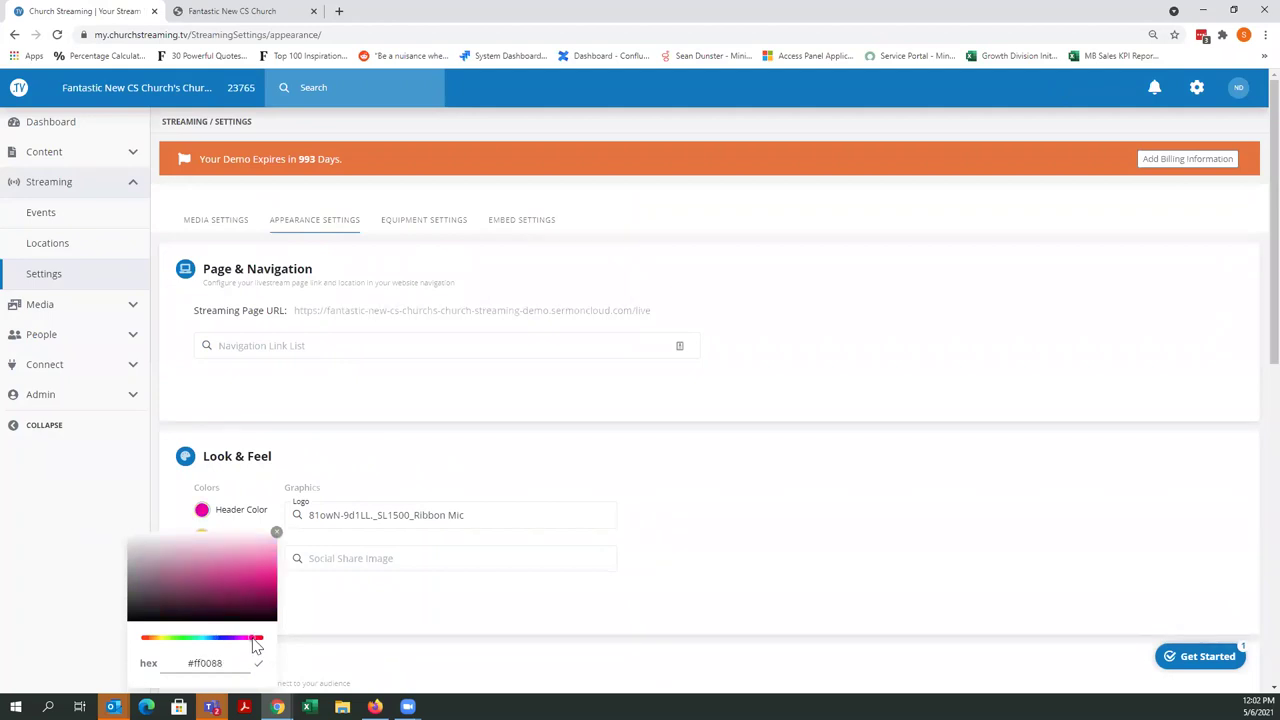
pyautogui.click(301, 577)
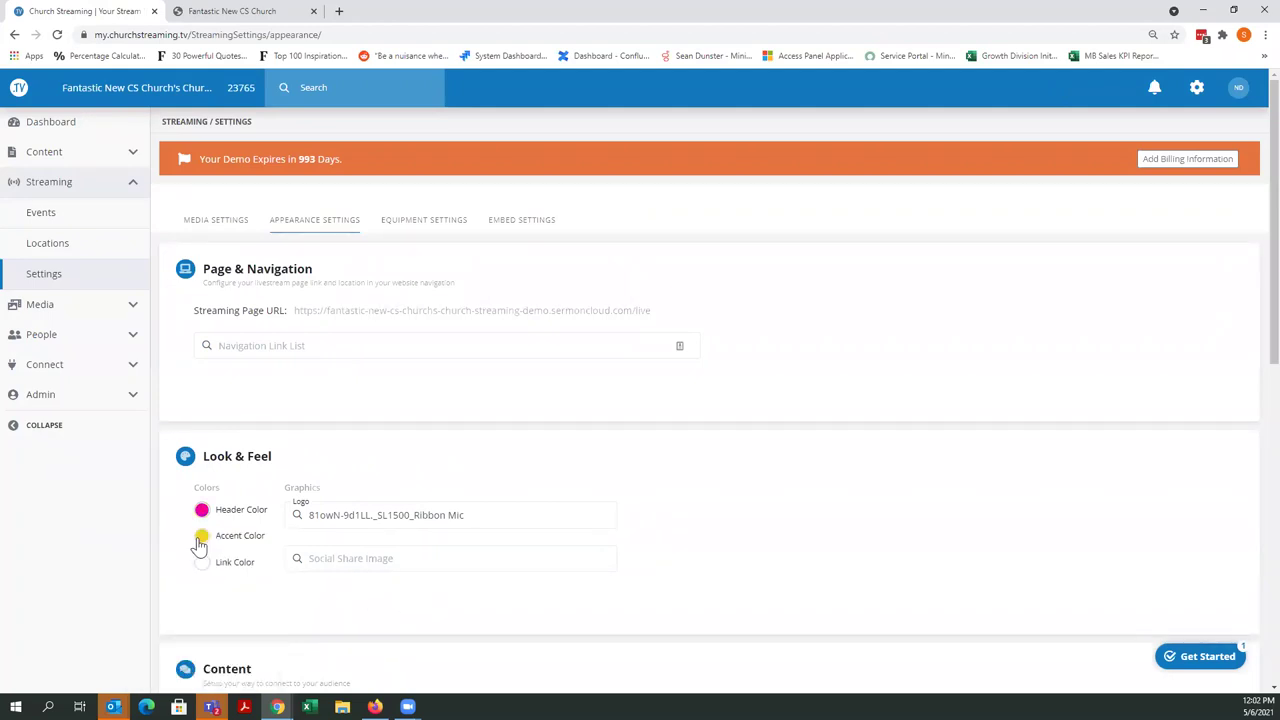
pyautogui.click(201, 536)
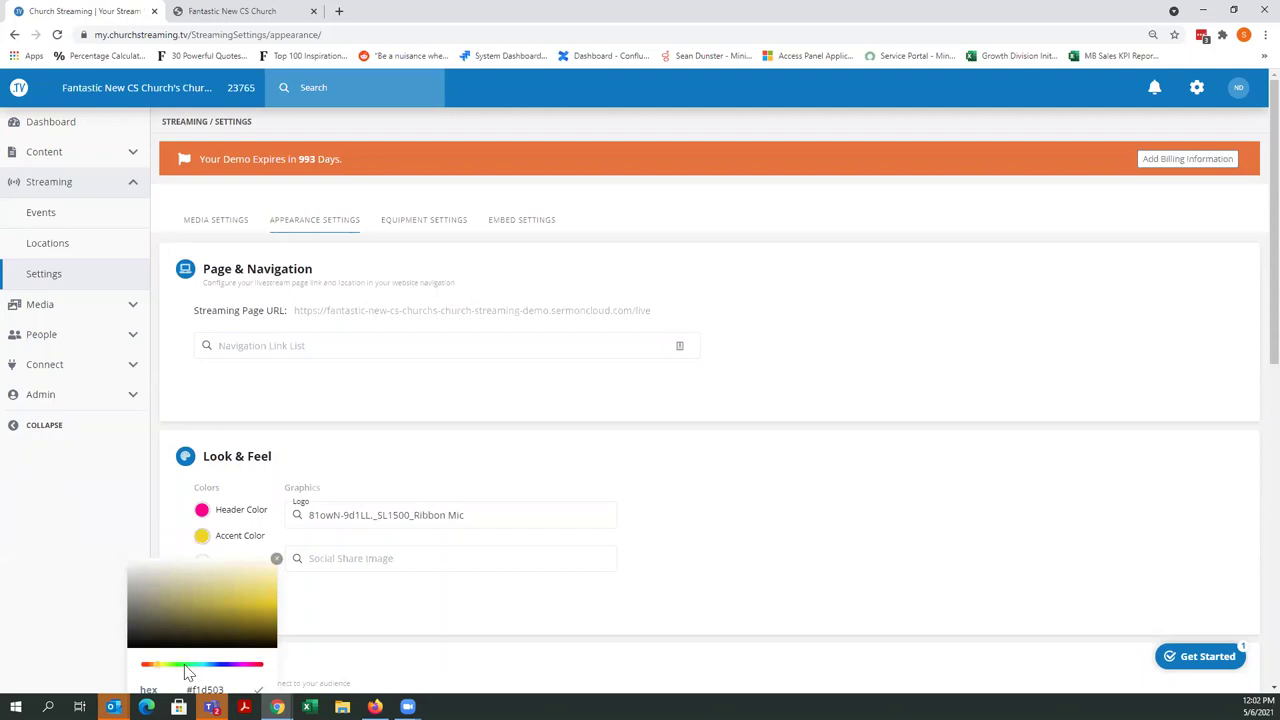
pyautogui.click(187, 673)
pyautogui.click(359, 617)
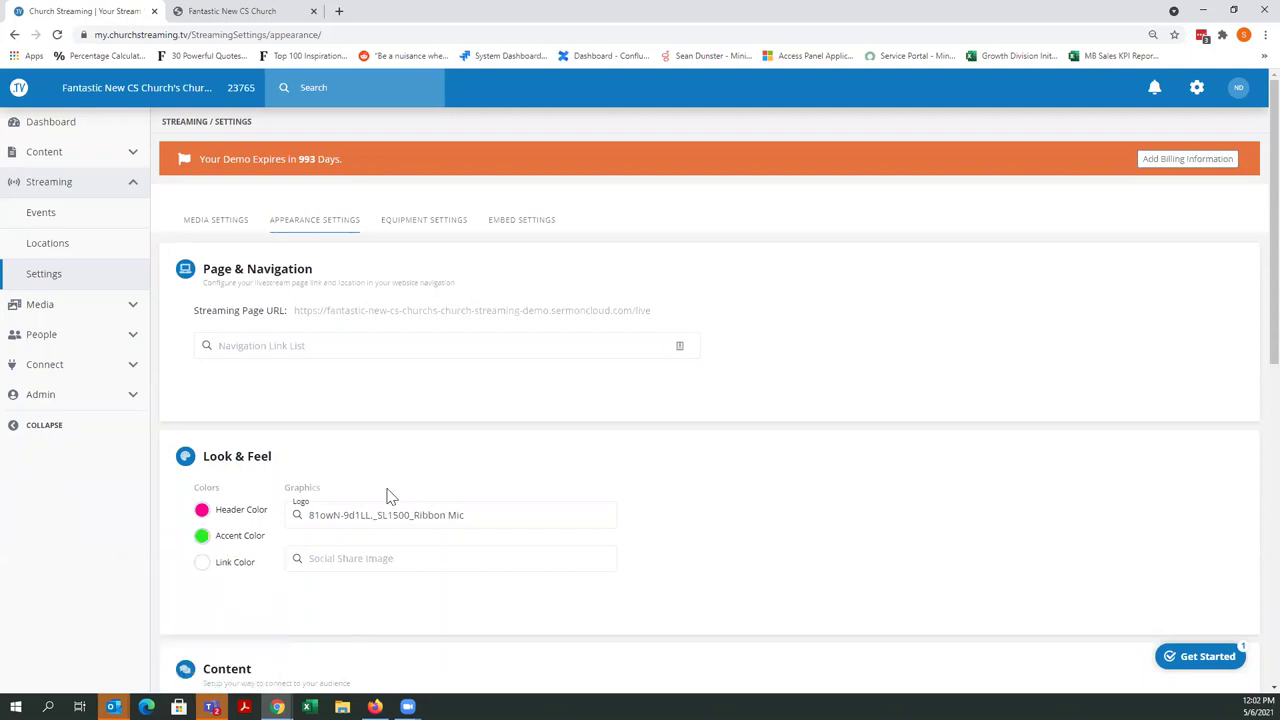
pyautogui.scroll(-10, 395, 485)
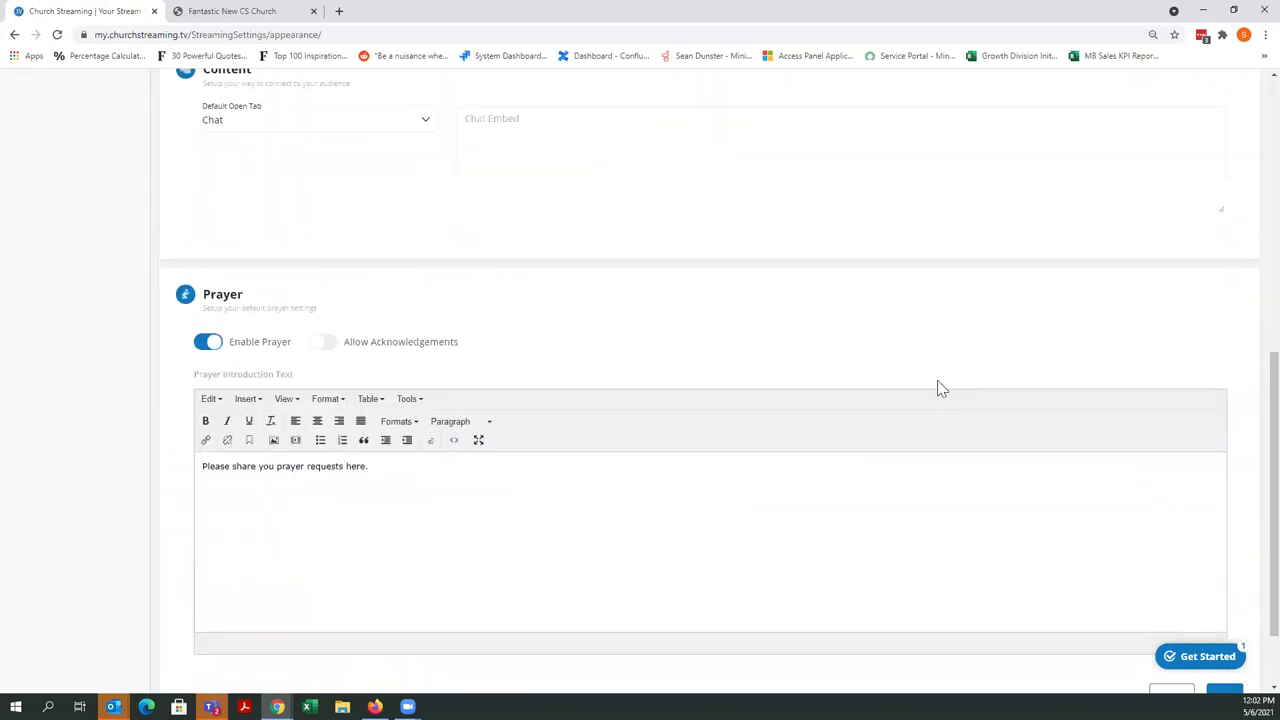
pyautogui.click(1224, 596)
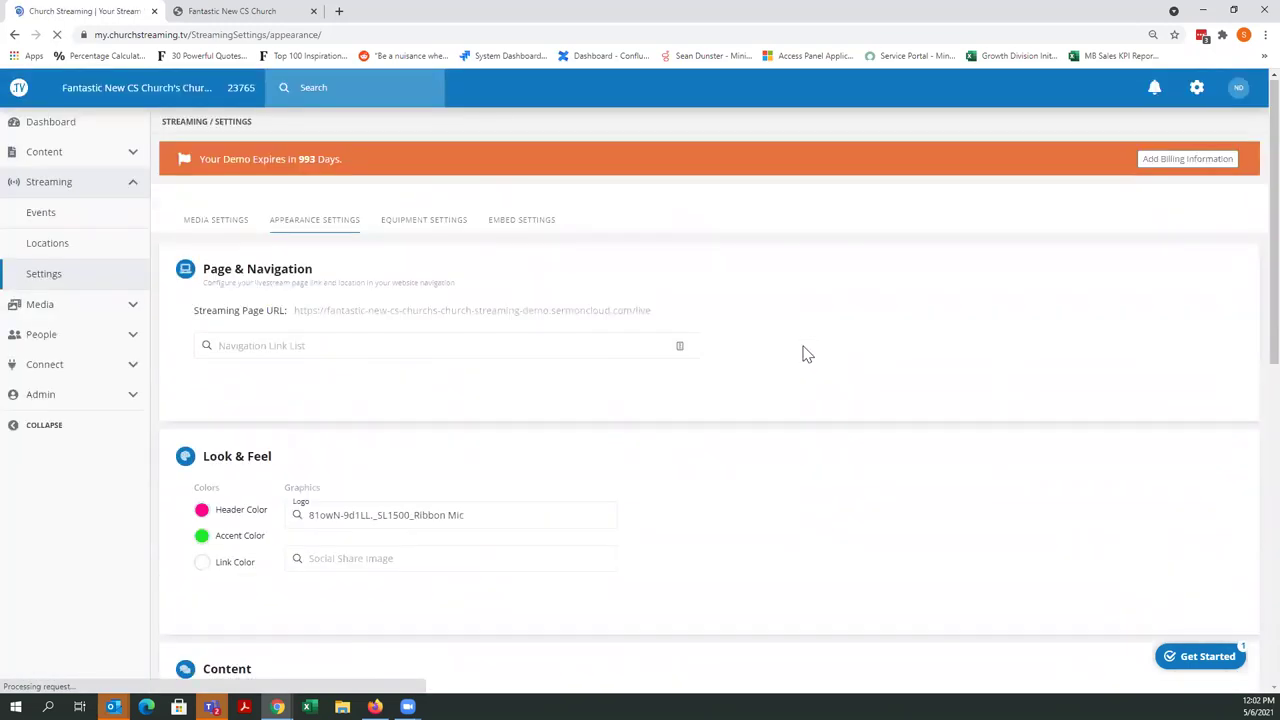
# Reload the live page and expand Prayer to confirm the new colours and intro text.
pyautogui.click(226, 12)
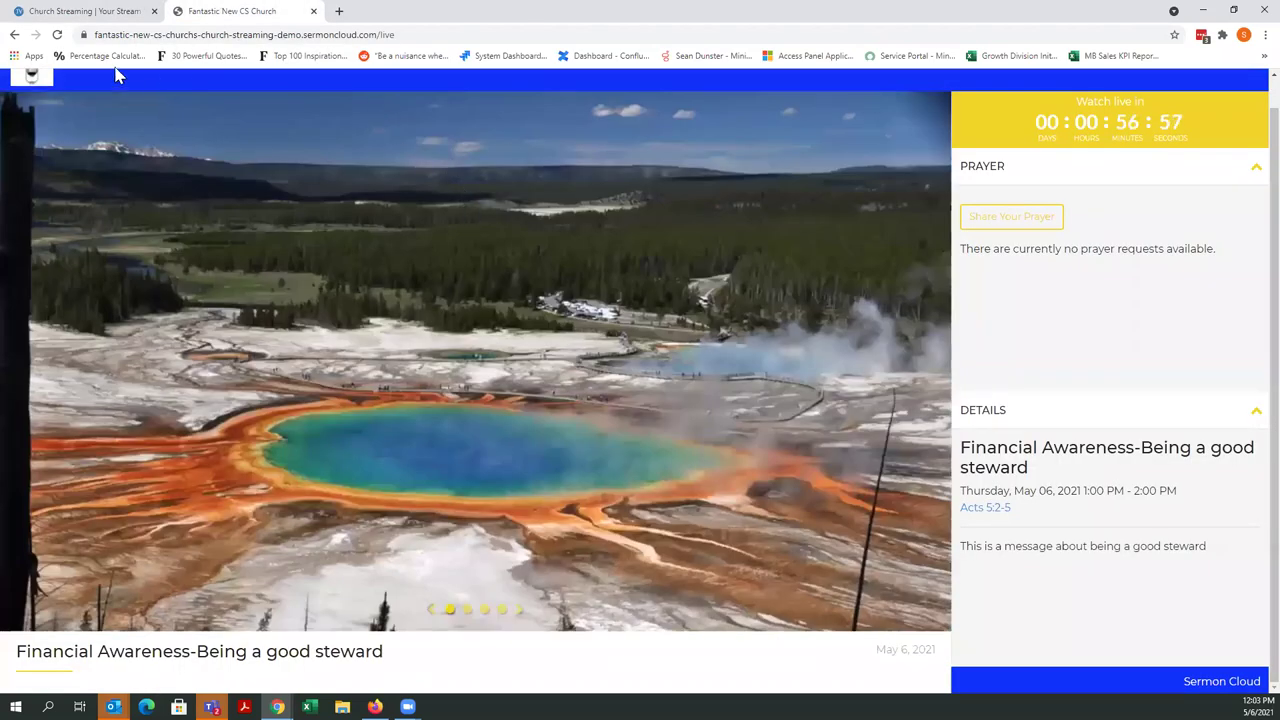
pyautogui.click(58, 35)
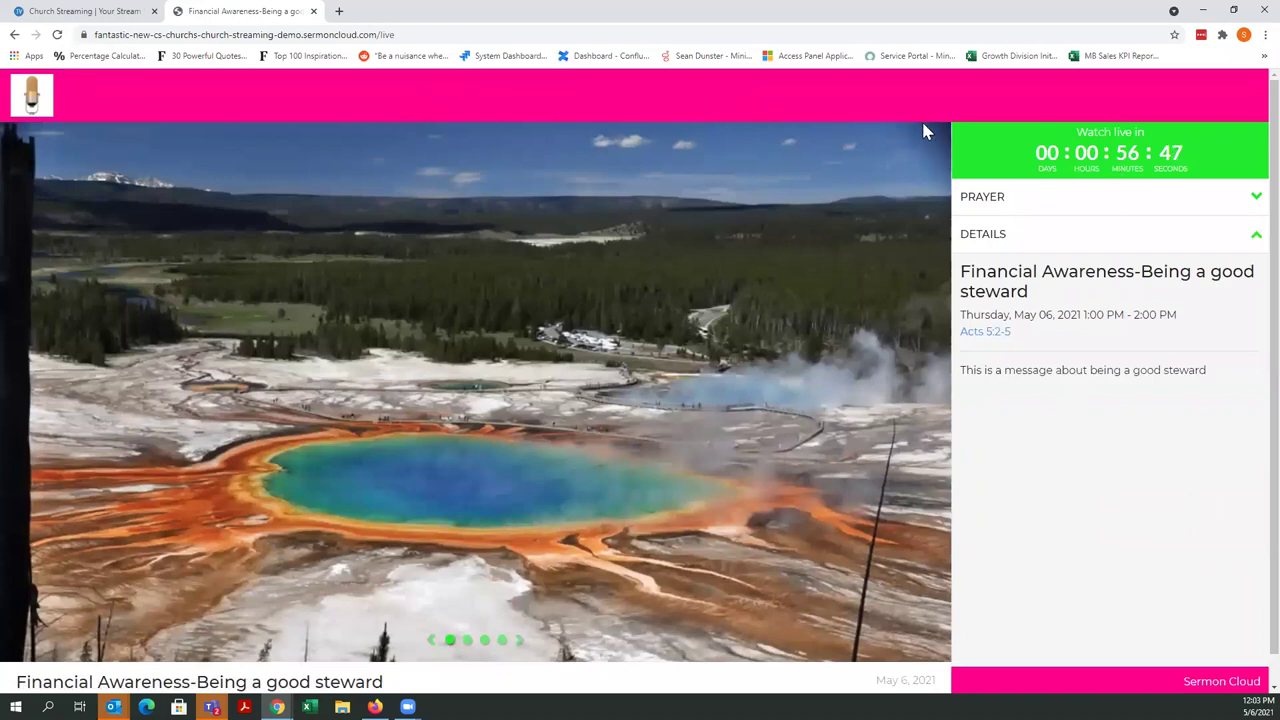
pyautogui.click(1254, 198)
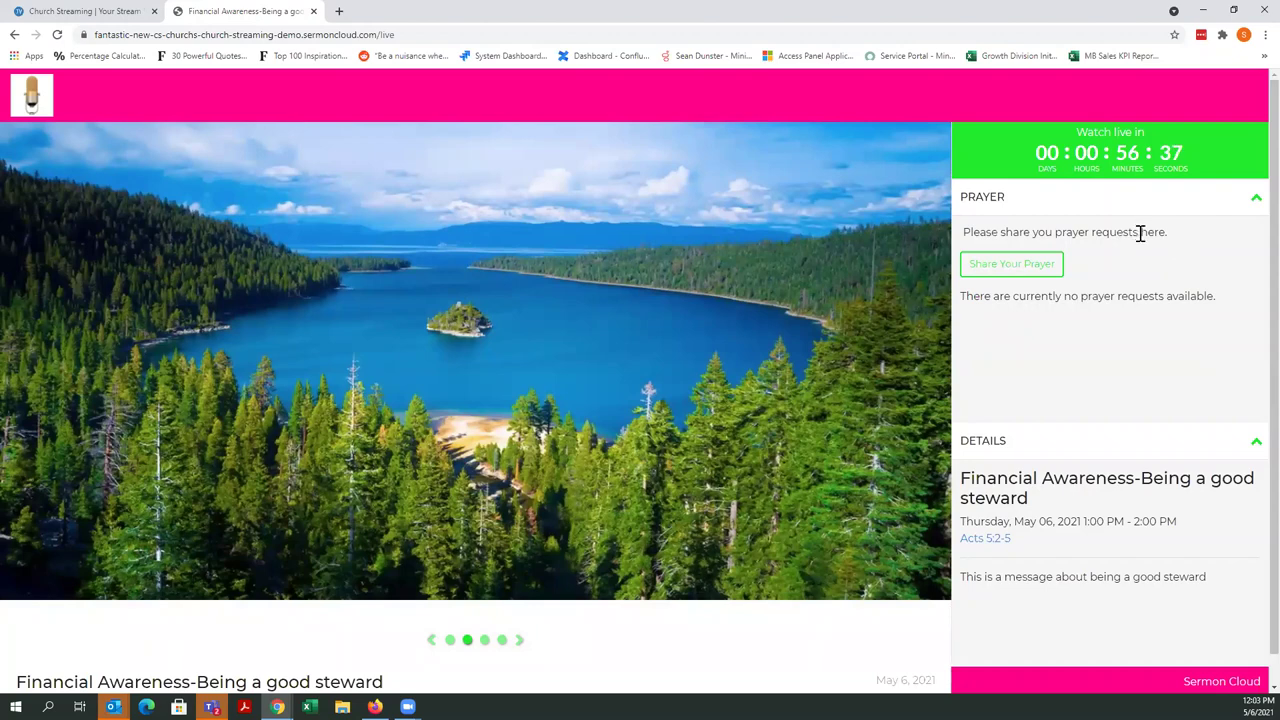
# Return to the appearance settings and review the Content section's Chat default tab and embed field.
pyautogui.click(90, 12)
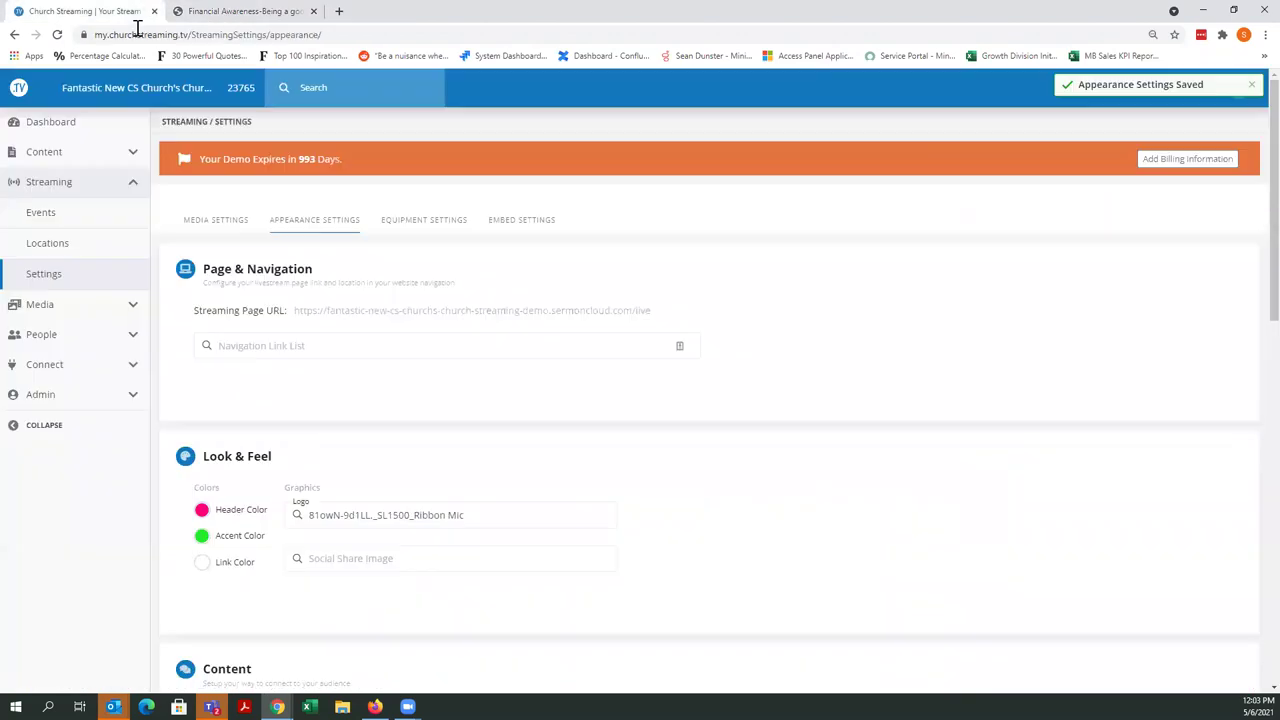
pyautogui.scroll(-6, 507, 398)
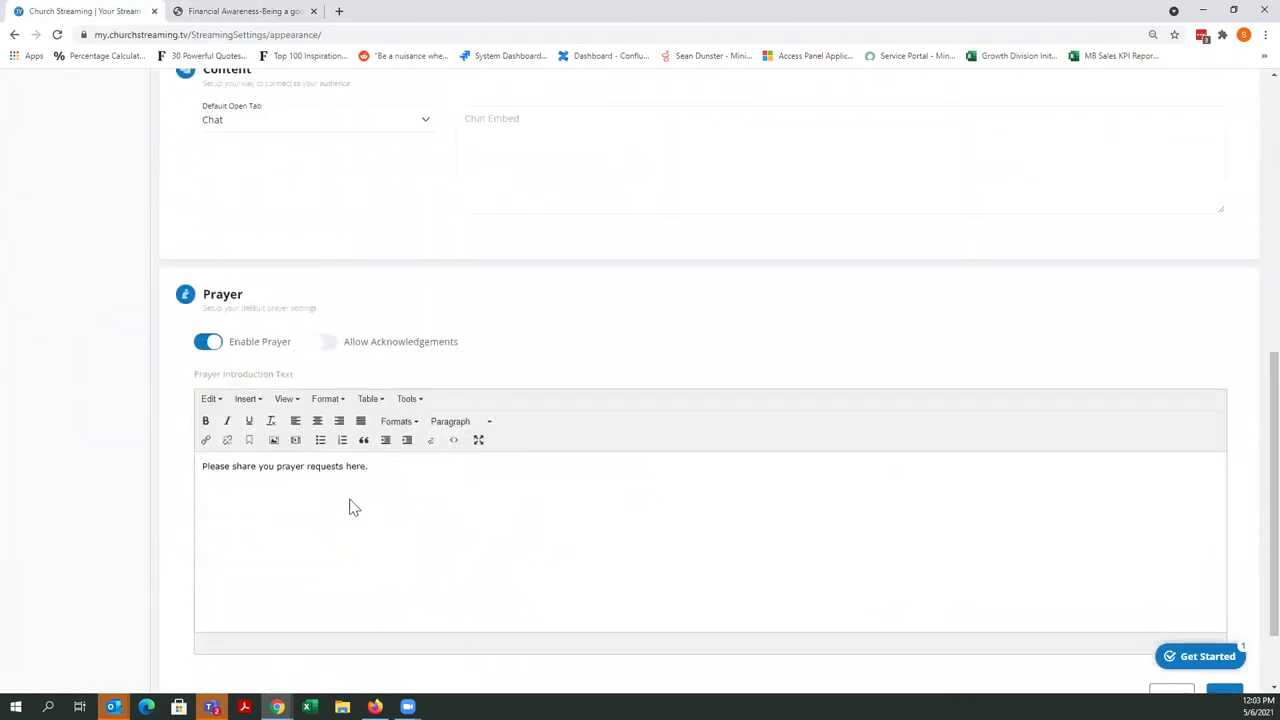
pyautogui.scroll(3, 351, 506)
pyautogui.scroll(2, 370, 510)
pyautogui.scroll(-2, 374, 509)
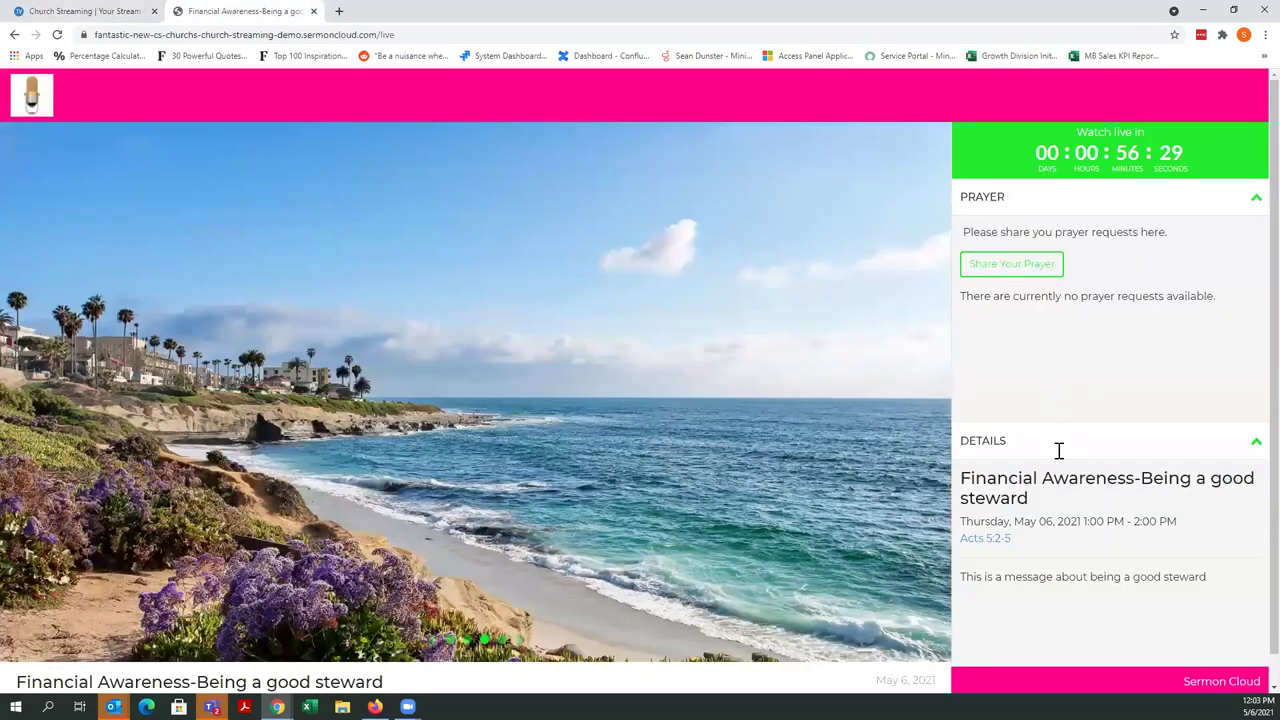
pyautogui.scroll(-1, 1064, 470)
pyautogui.scroll(1, 257, 80)
pyautogui.click(61, 20)
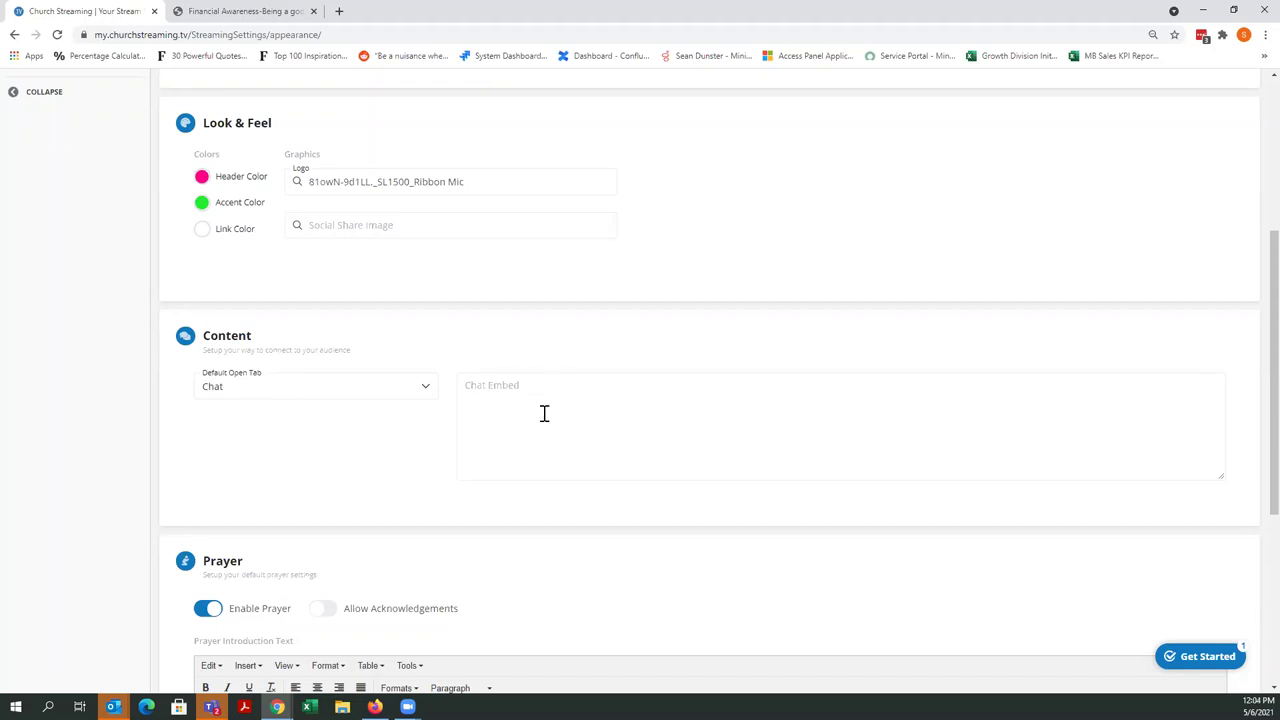
pyautogui.click(257, 14)
pyautogui.scroll(-1, 1090, 560)
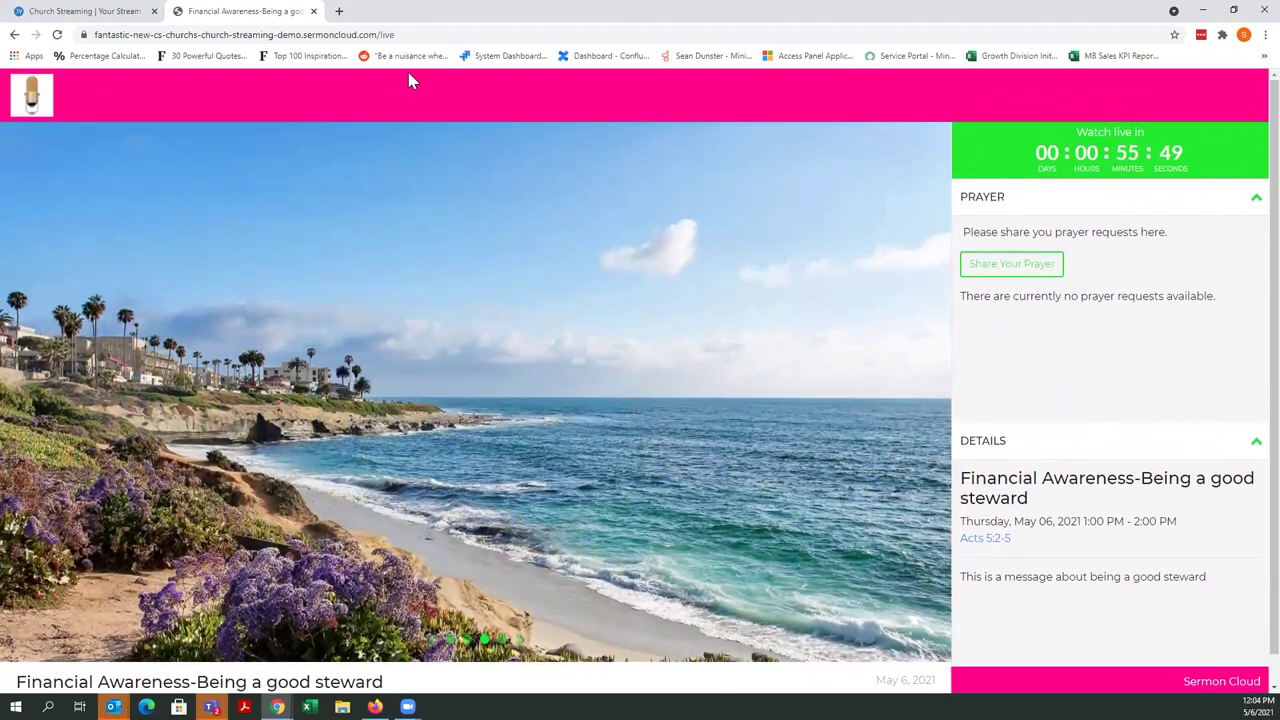
pyautogui.click(120, 11)
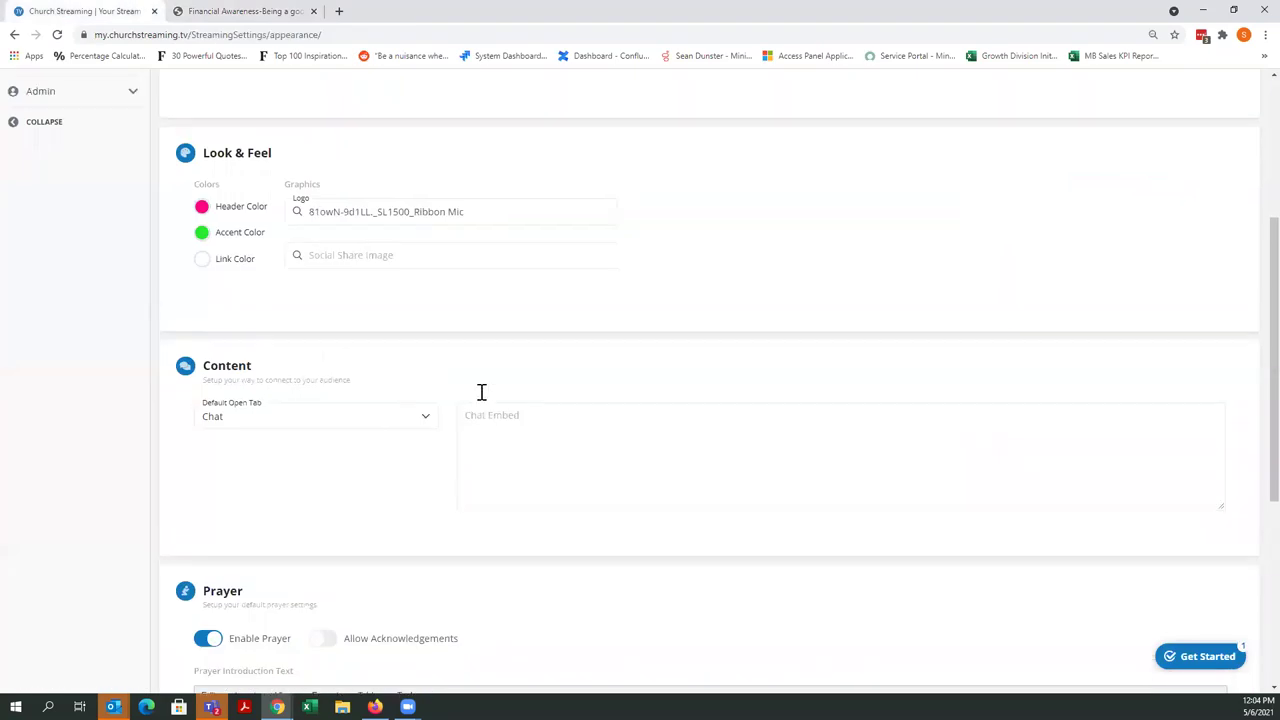
pyautogui.scroll(3, 481, 391)
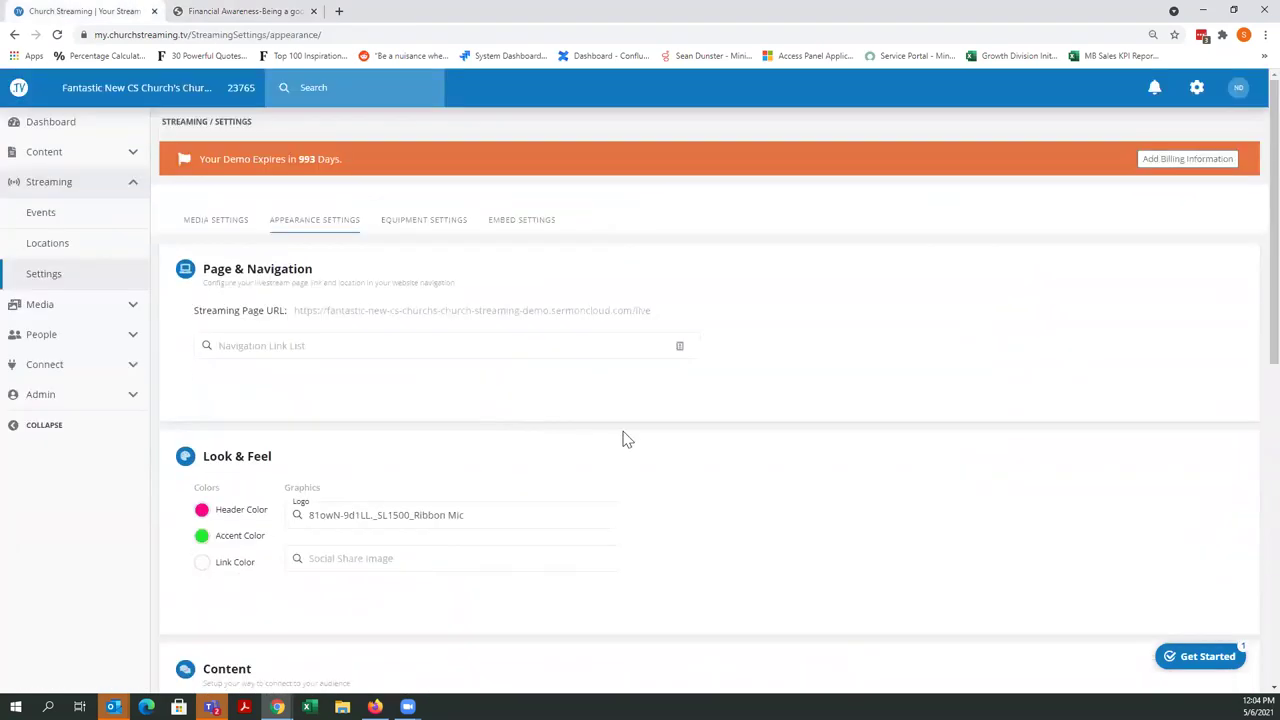
pyautogui.click(528, 224)
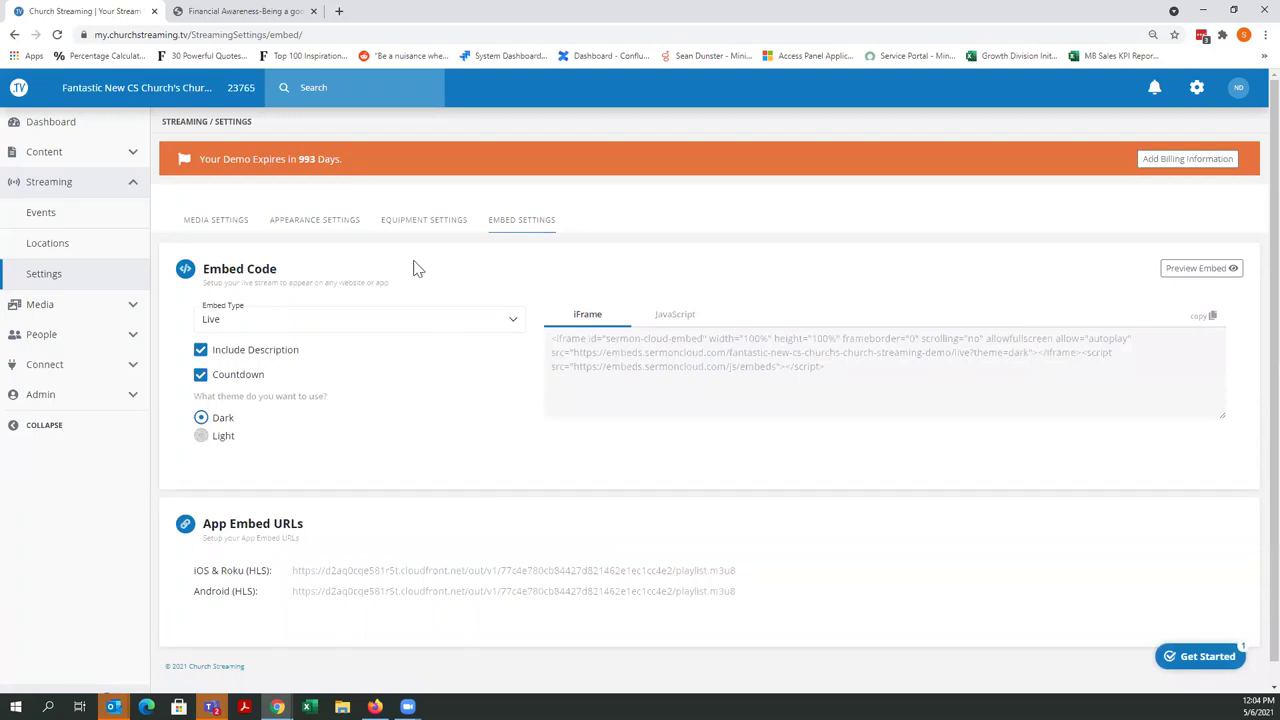
pyautogui.click(311, 221)
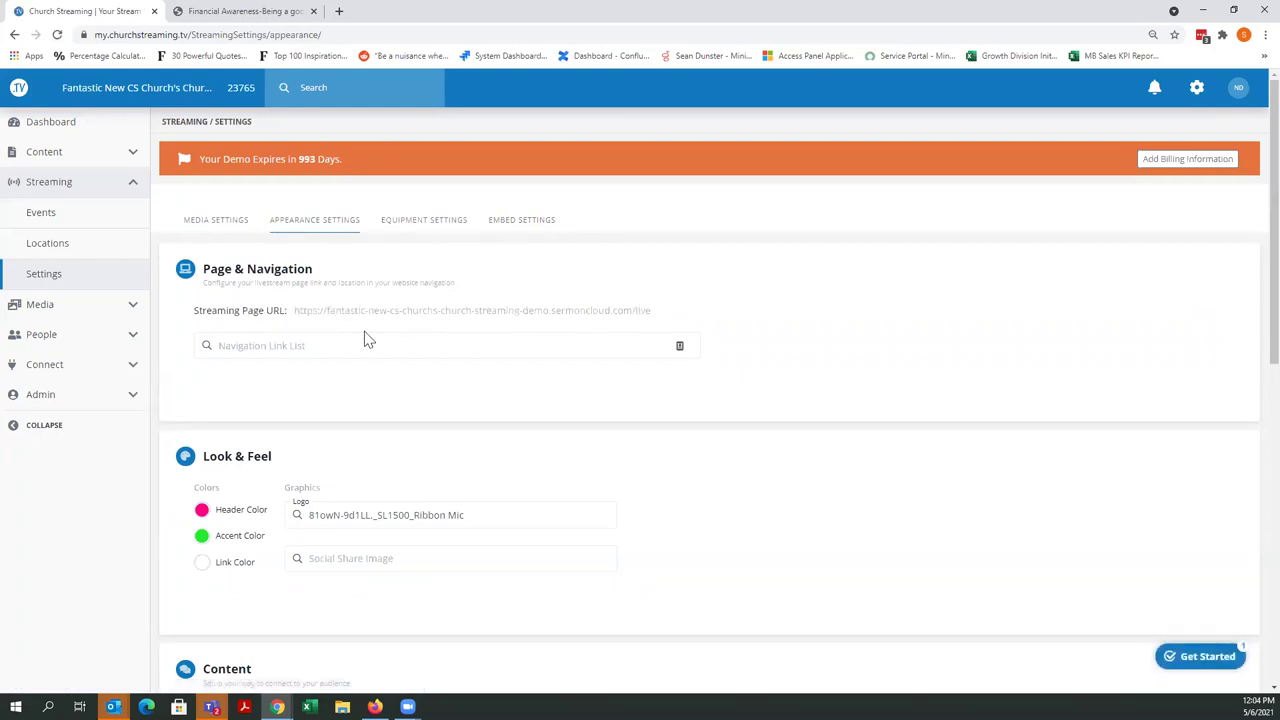
pyautogui.click(250, 11)
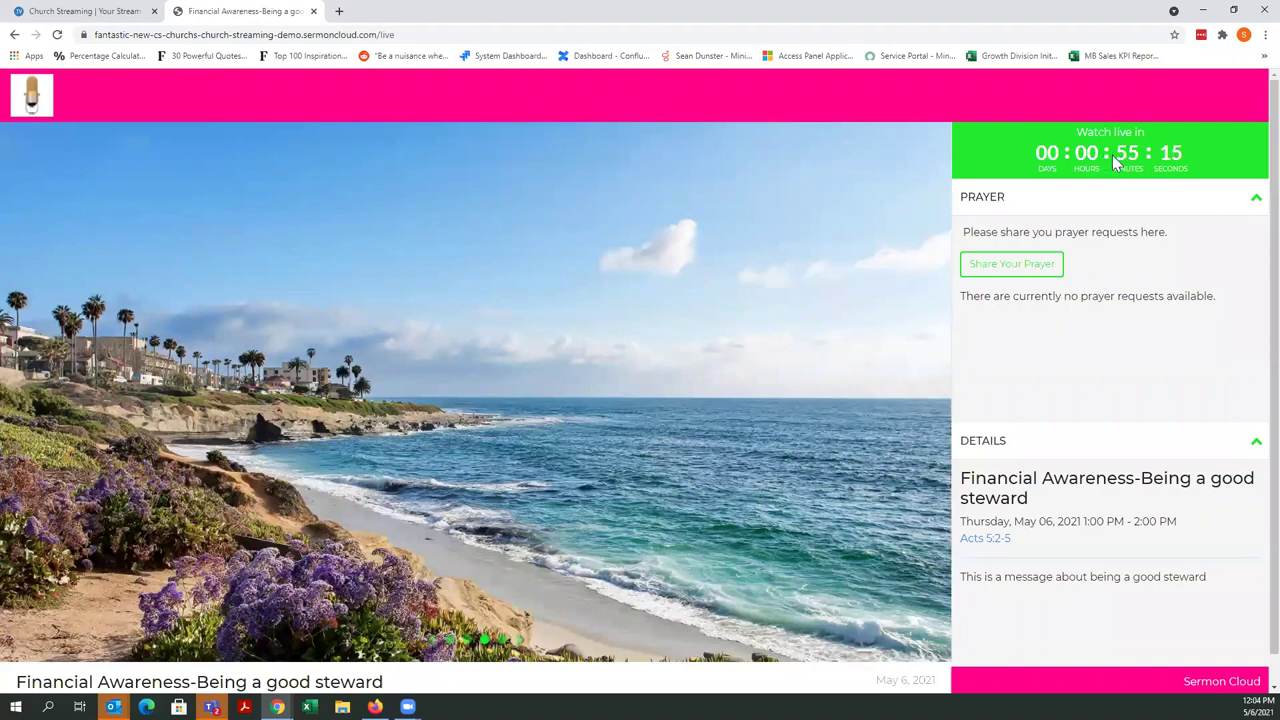
pyautogui.click(112, 12)
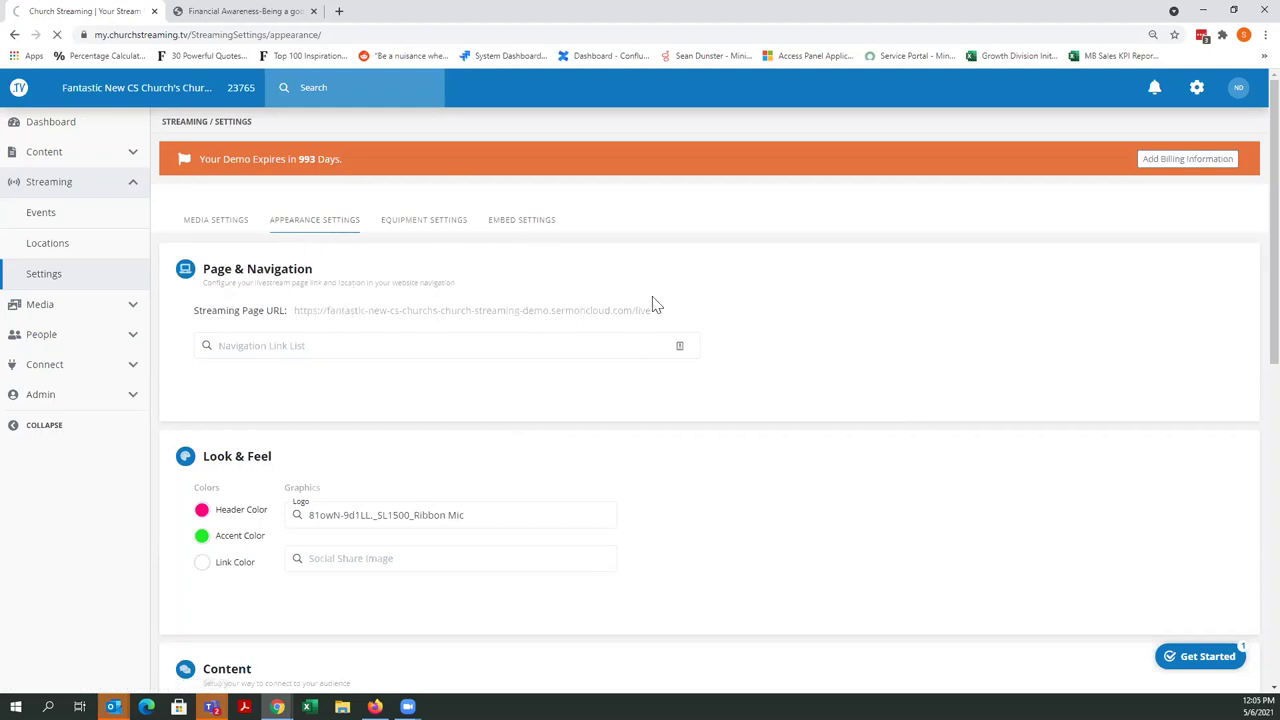
# Review the iFrame code in Embed Settings, then go back to the Dashboard.
pyautogui.click(528, 228)
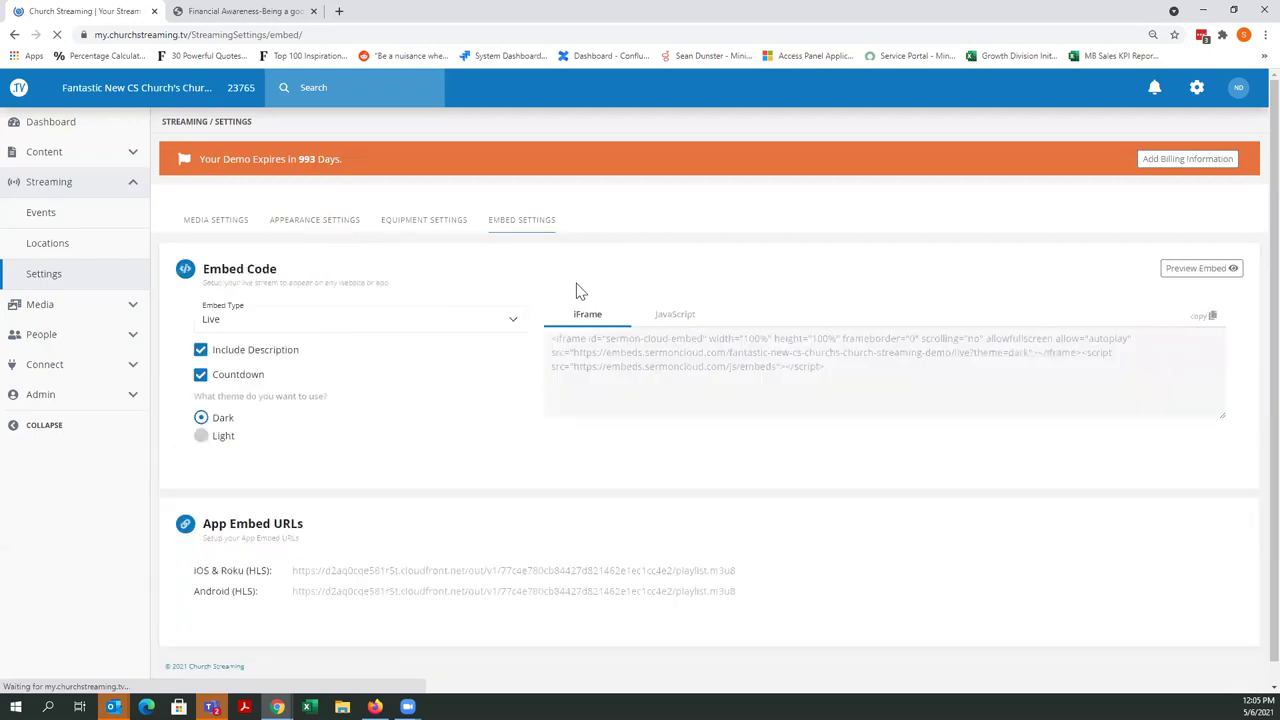
pyautogui.scroll(-1, 258, 515)
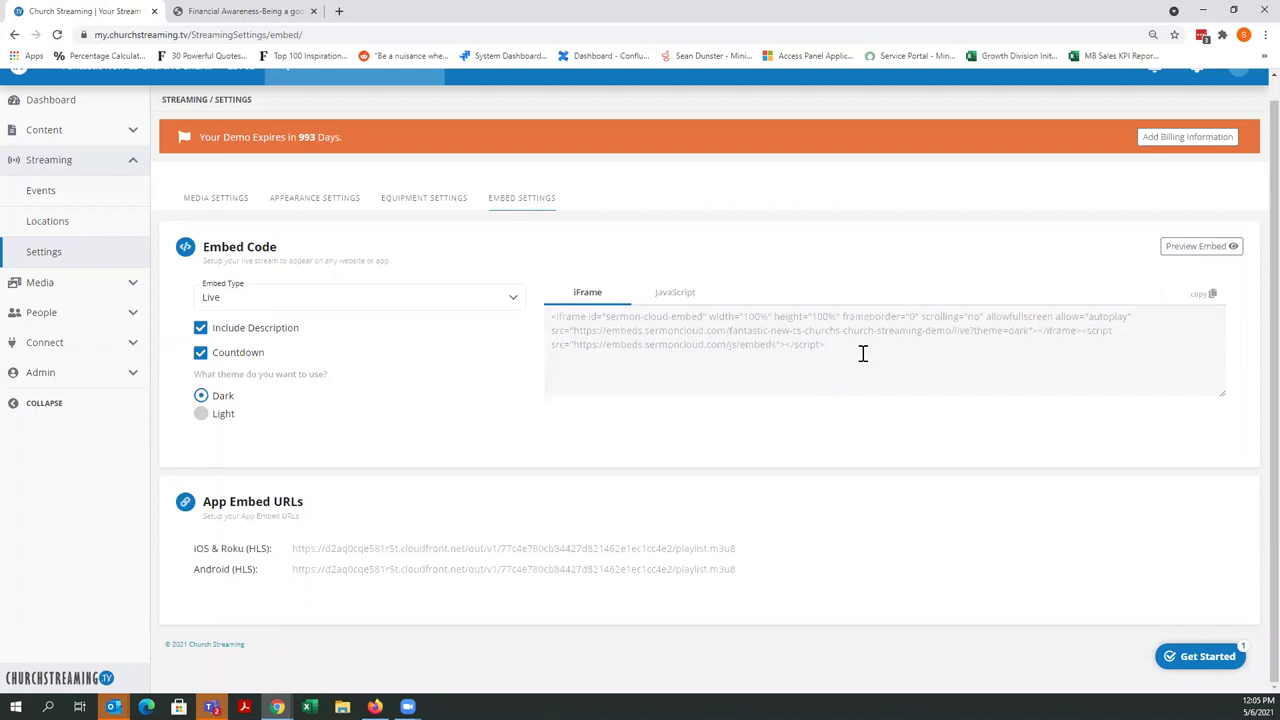
pyautogui.click(56, 113)
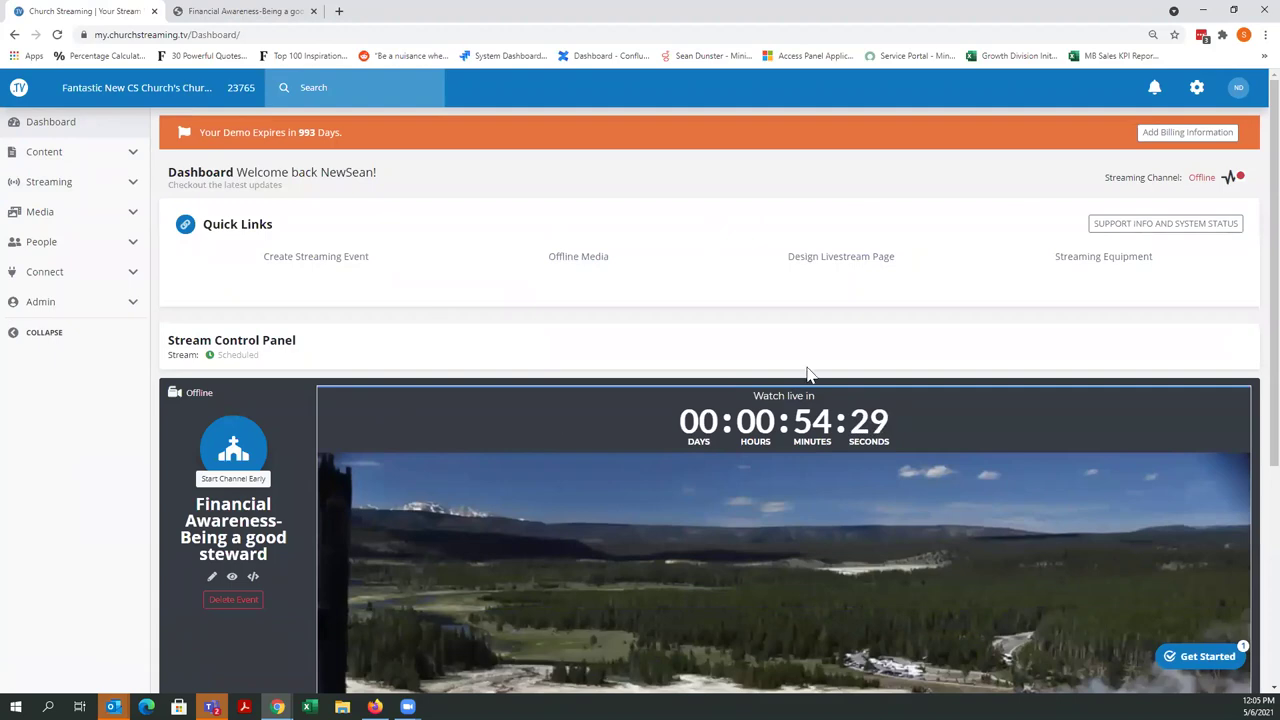
pyautogui.click(1130, 230)
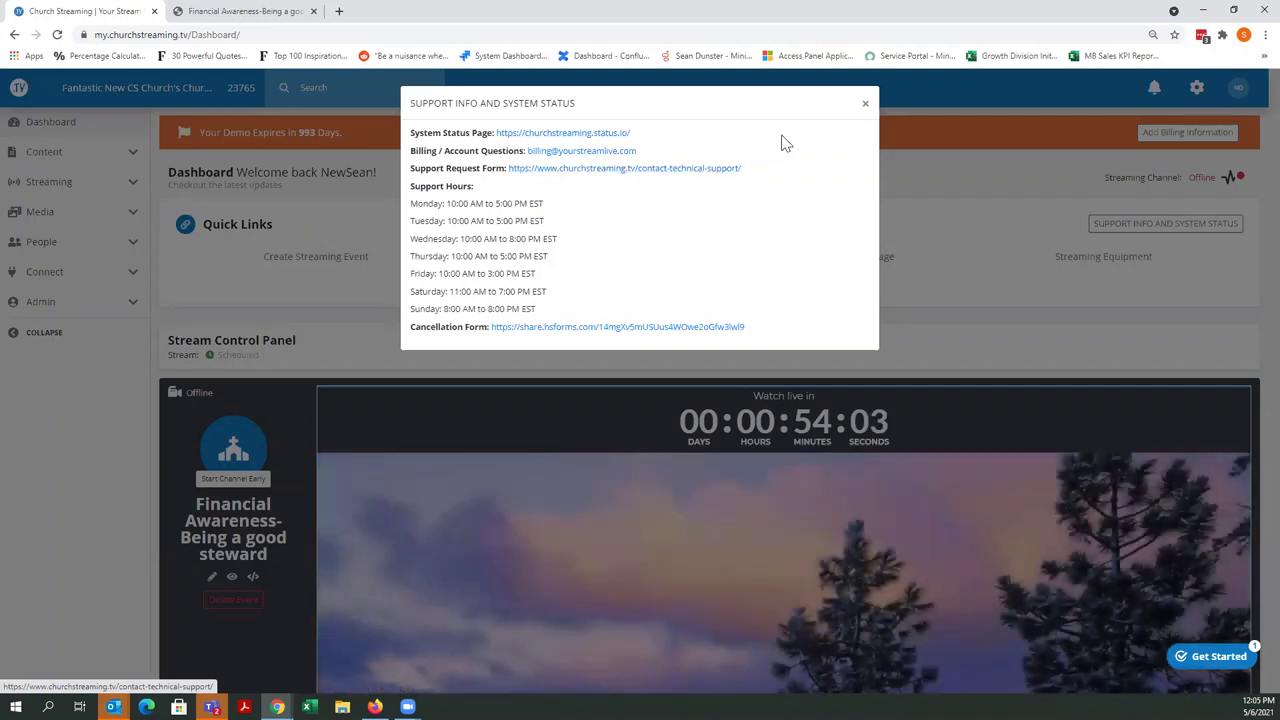
pyautogui.click(865, 104)
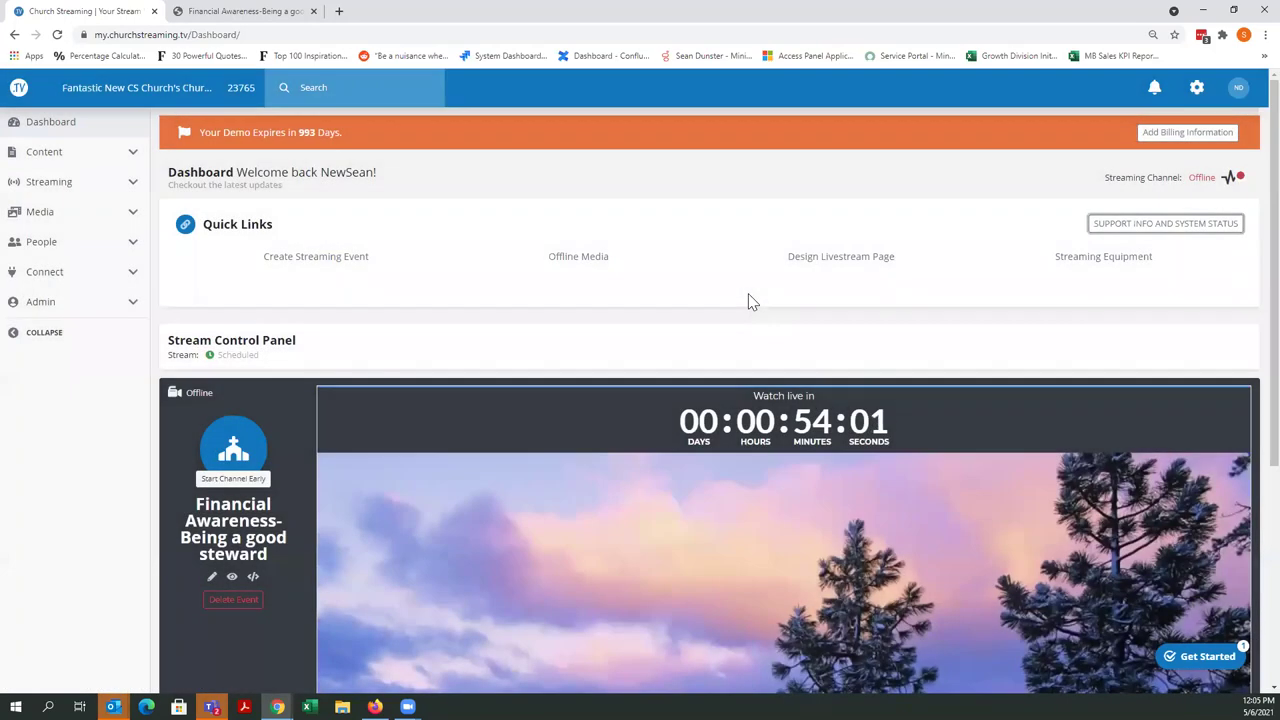